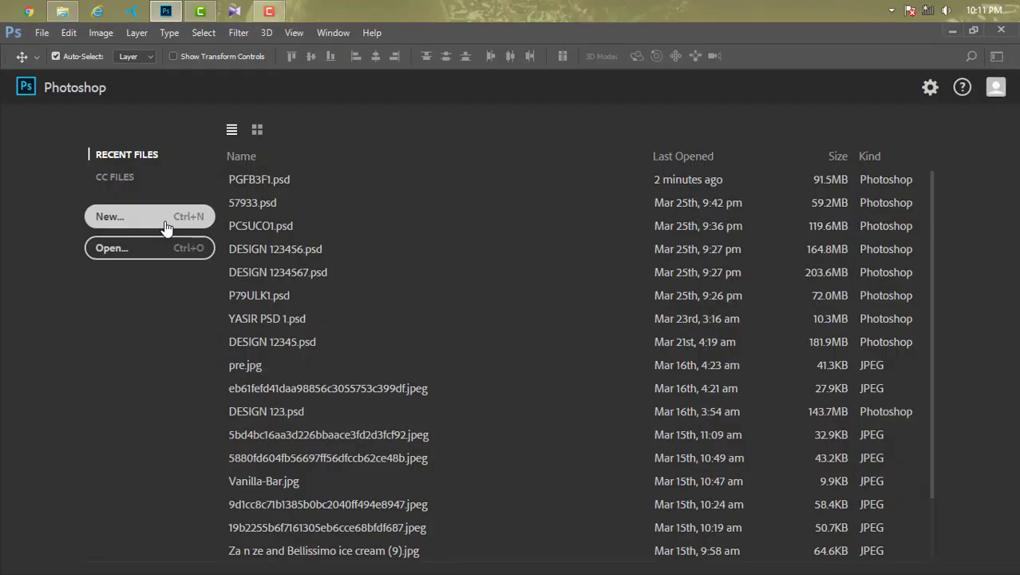
Step: Create the 'Banner Design' document at 1890 × 2835 px, 300 ppi, in RGB colour
left_click(166, 223)
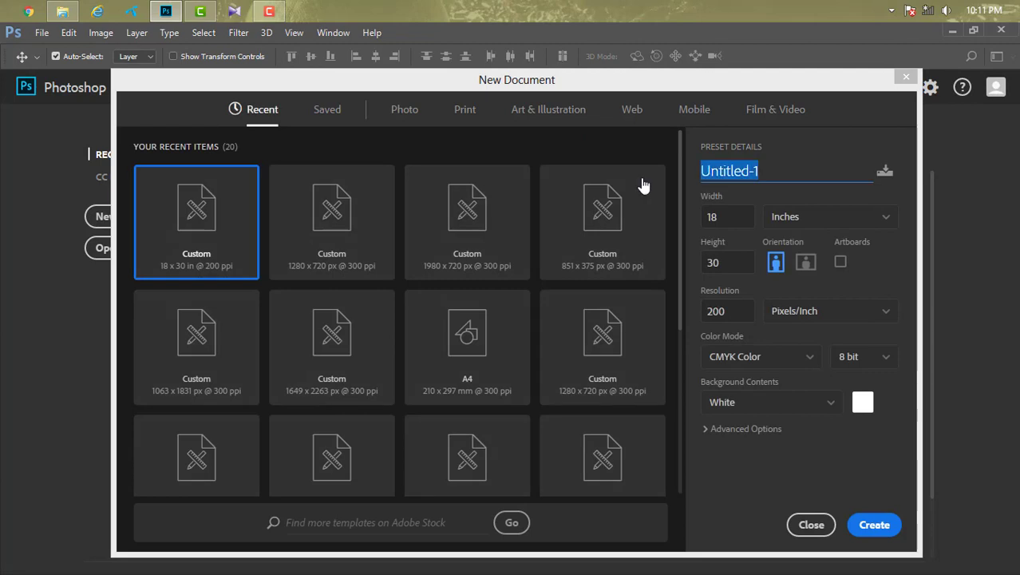
type("Banner Design")
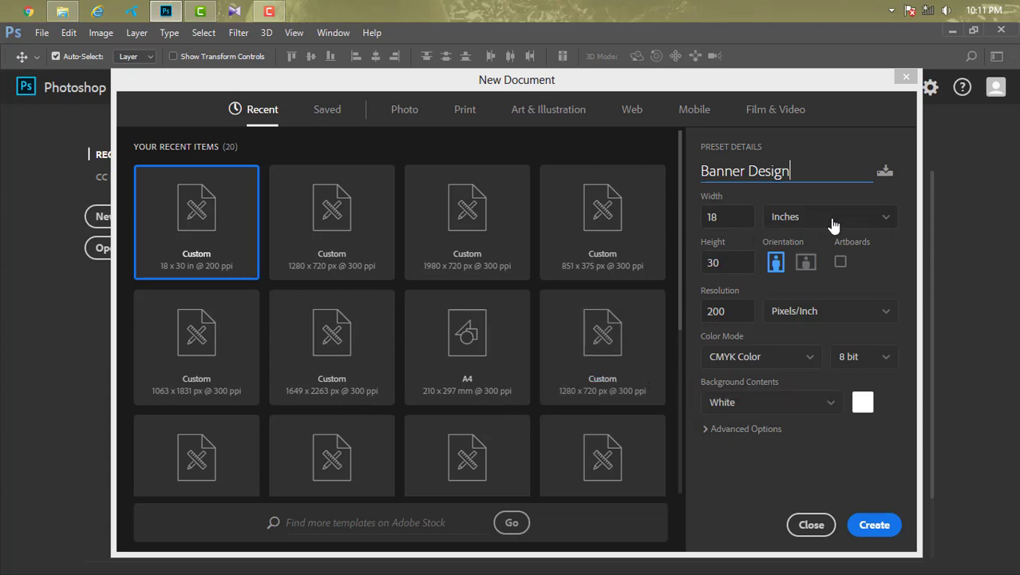
left_click(833, 225)
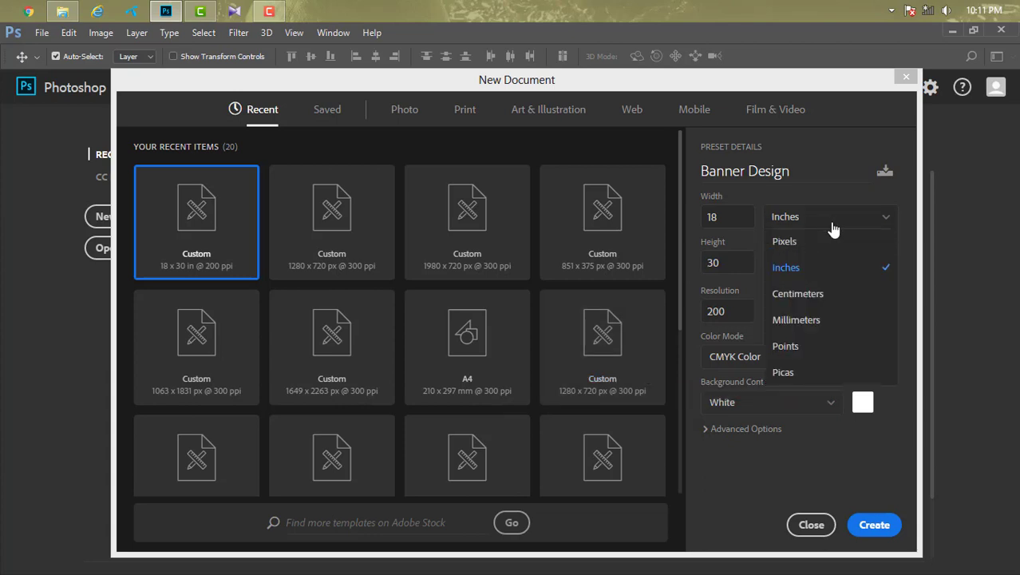
left_click(825, 244)
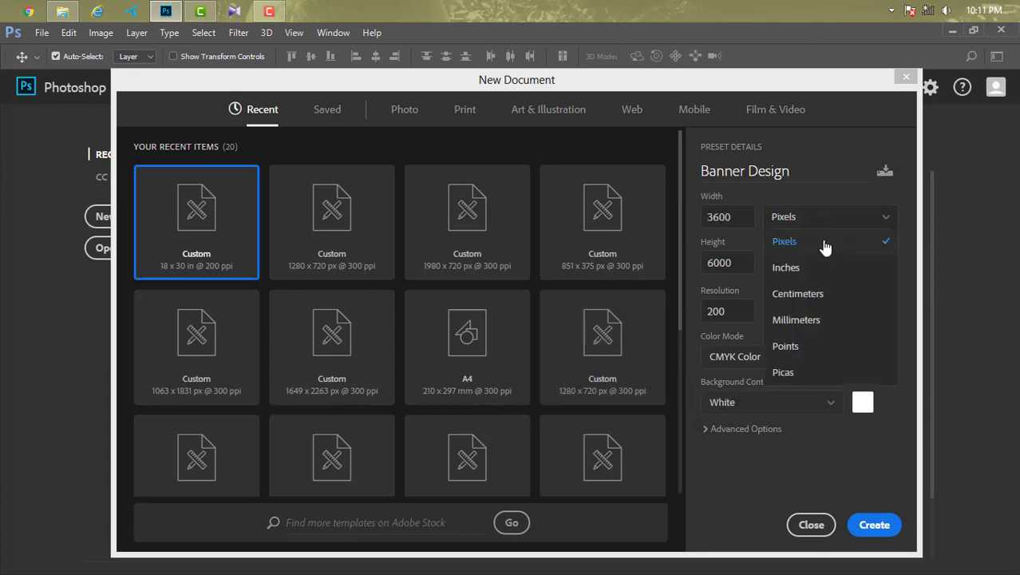
double_click(745, 215)
type("1890")
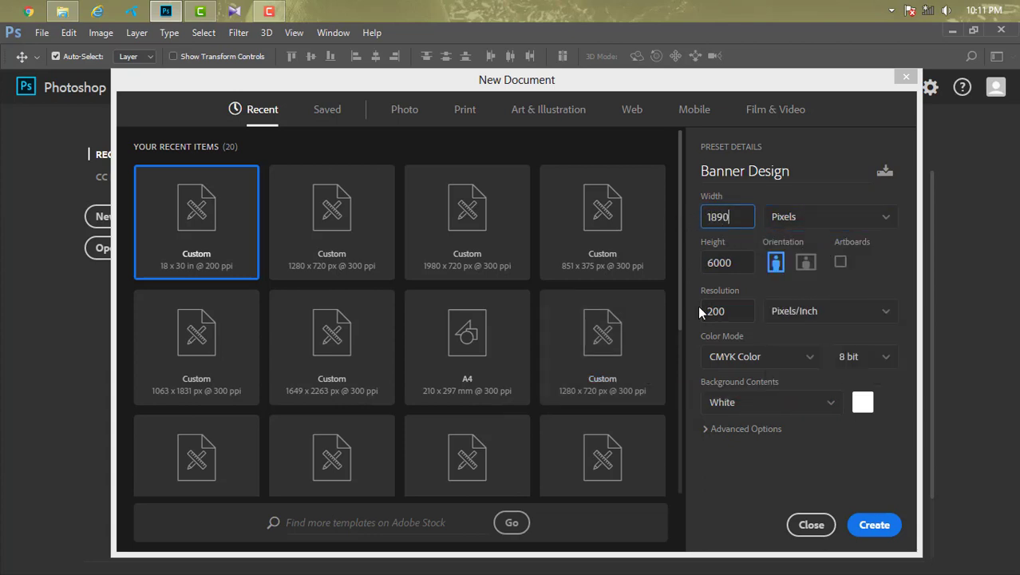
left_click(715, 264)
left_click_drag(716, 265, 681, 265)
type("2835")
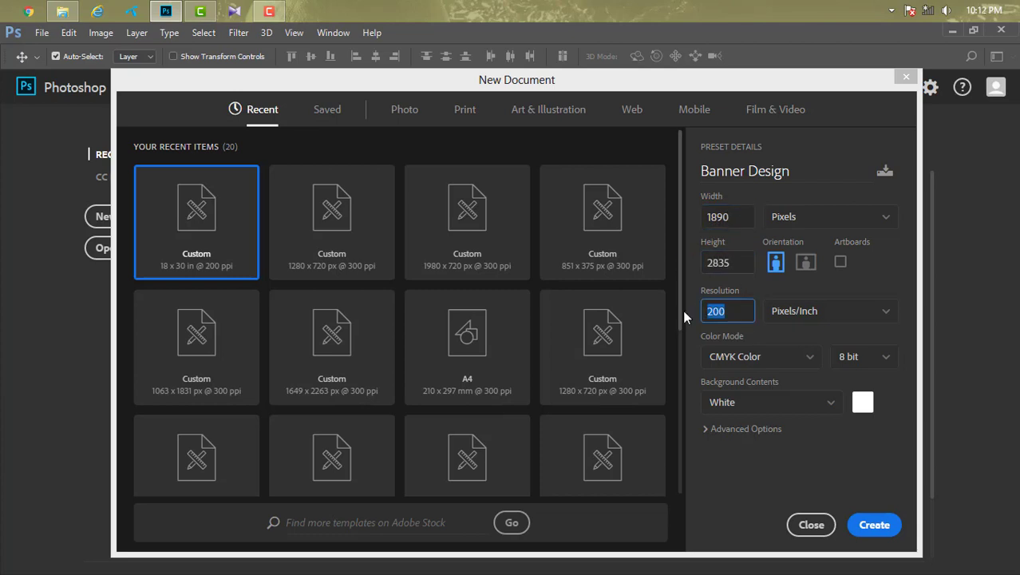
type("300")
left_click(785, 358)
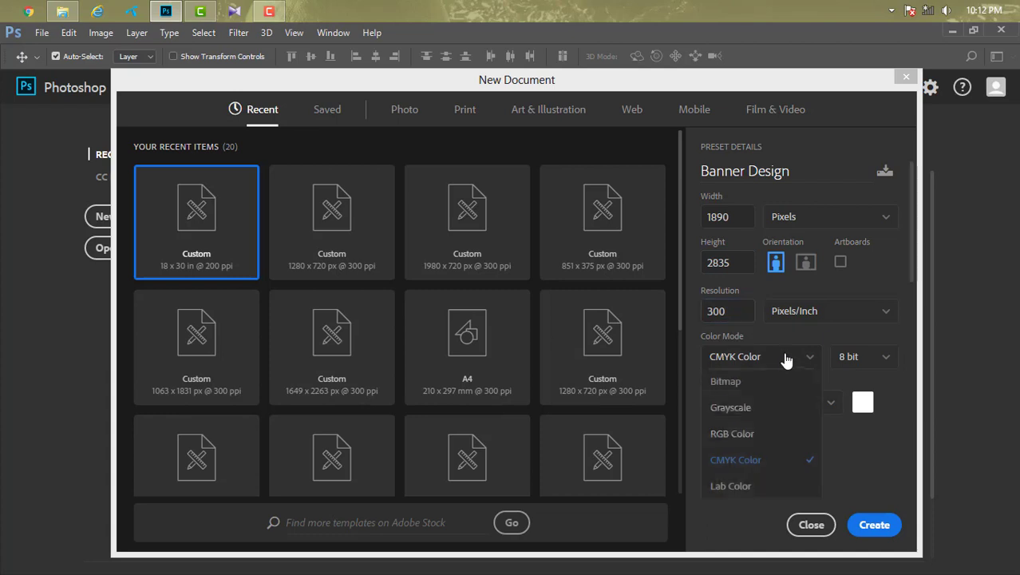
left_click(758, 434)
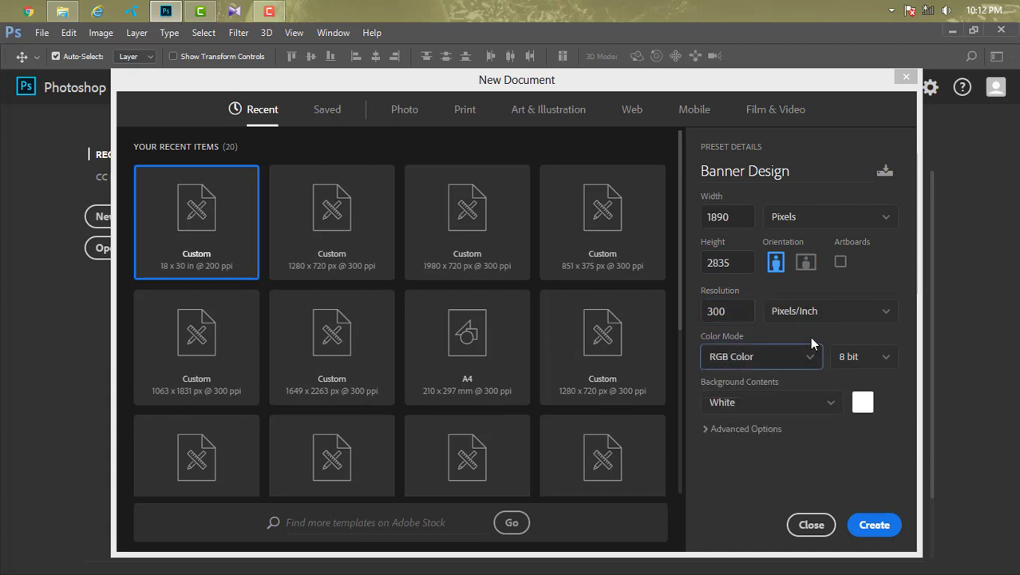
left_click(870, 523)
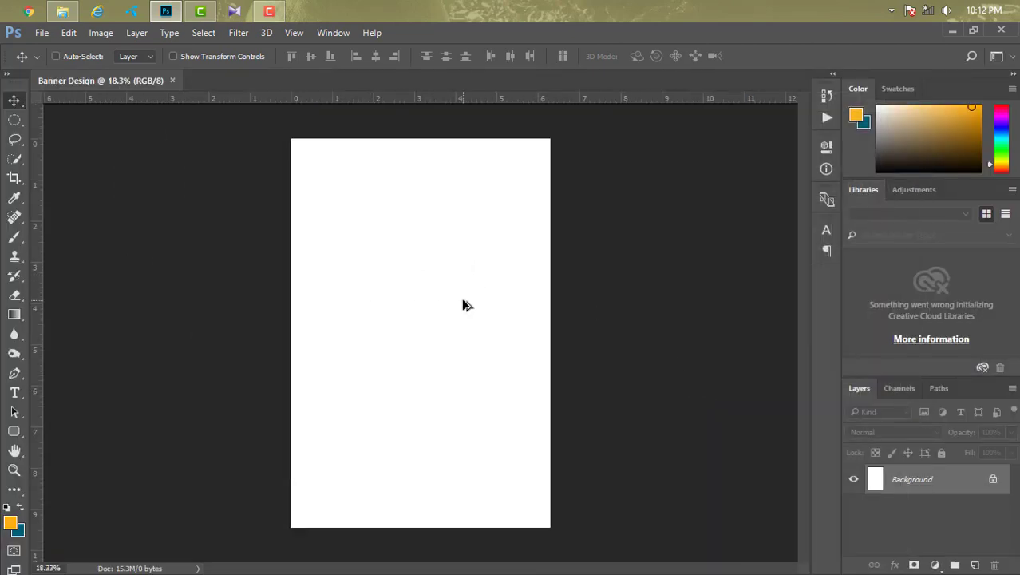
Step: Place two vertical margin guides with New Guide, at 100 px and 1790 px
left_click(294, 32)
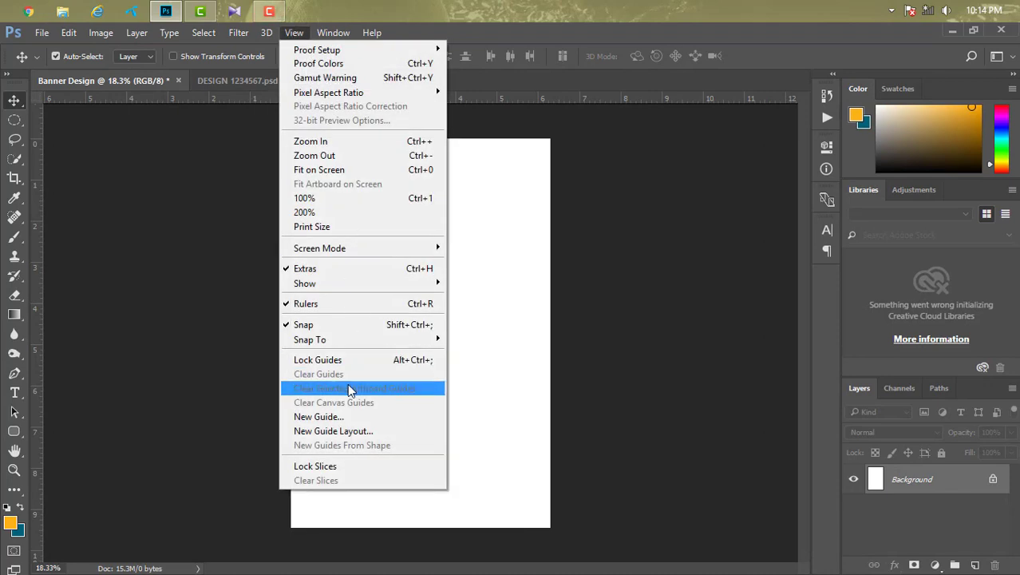
left_click(346, 415)
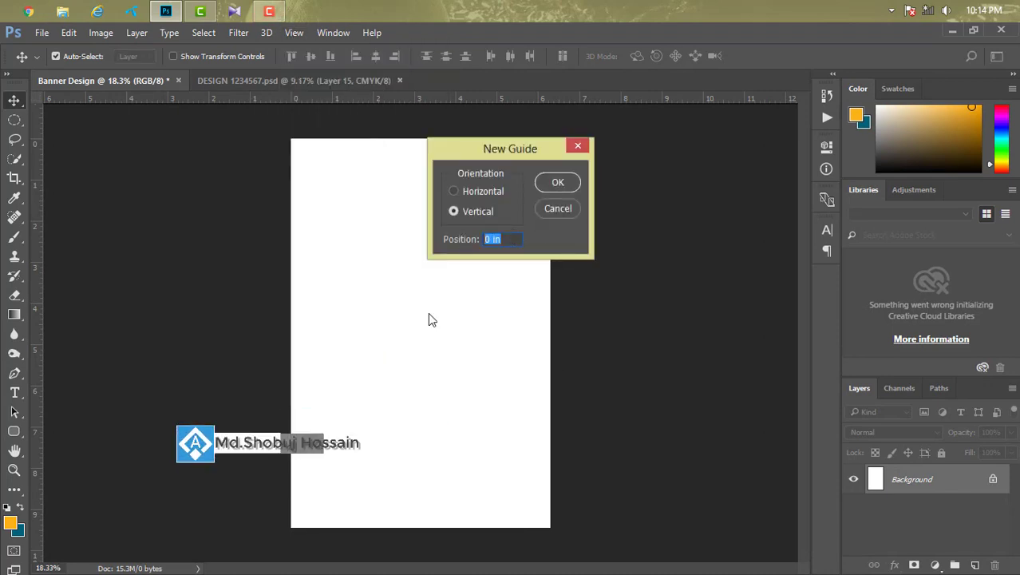
type("100 p")
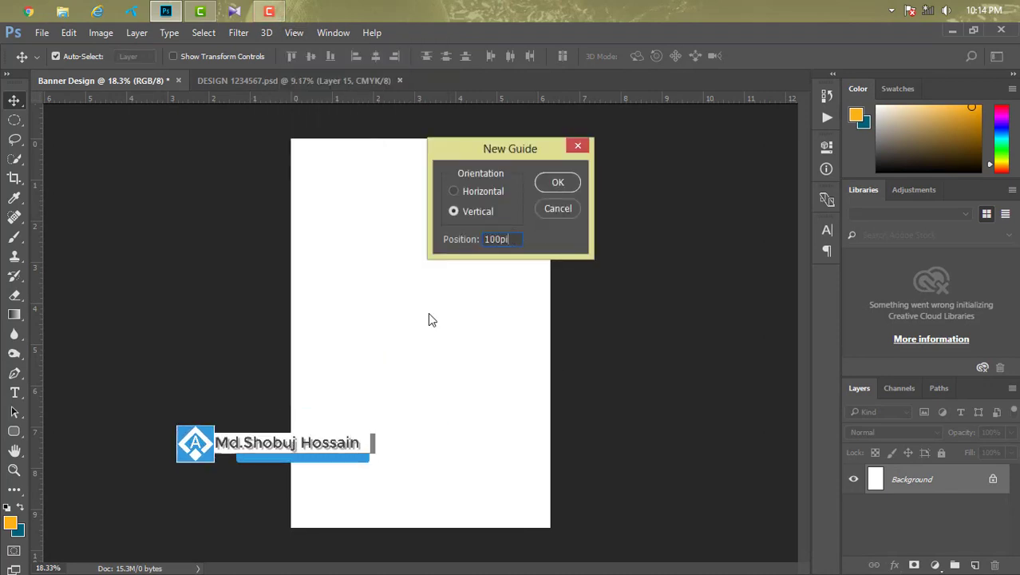
type("x")
key("Return")
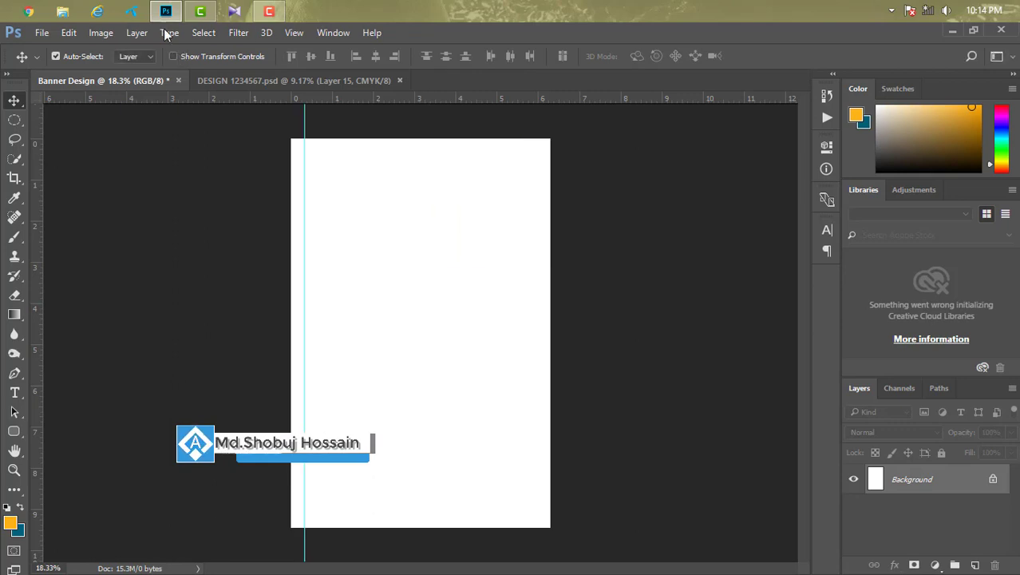
left_click(293, 32)
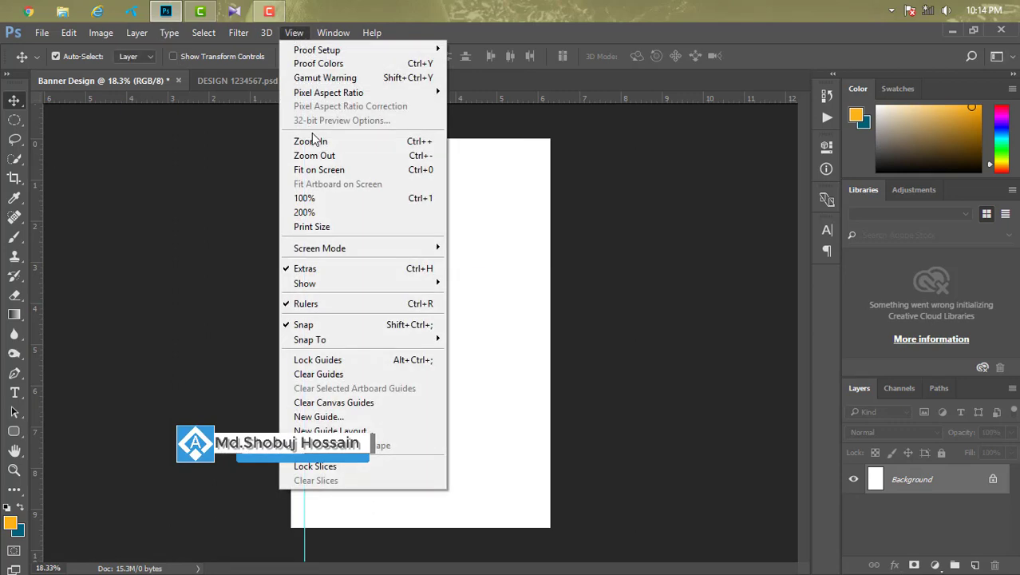
left_click(319, 417)
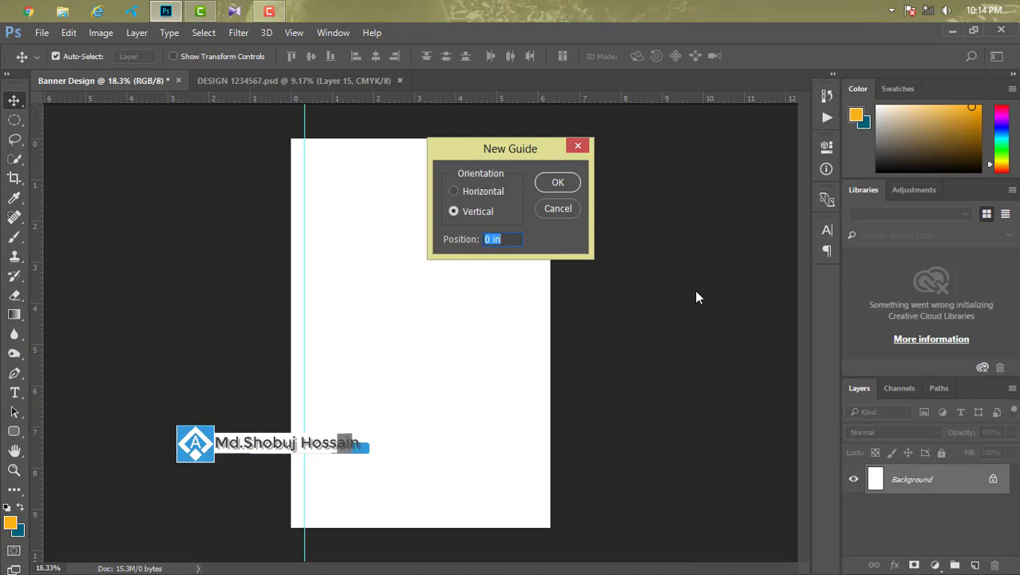
type("1790pix")
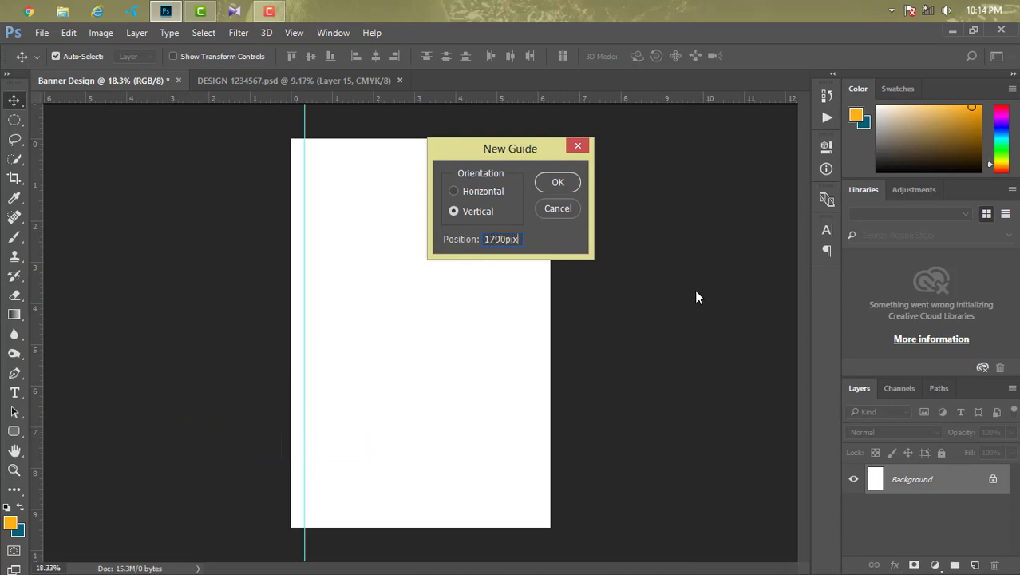
key("Return")
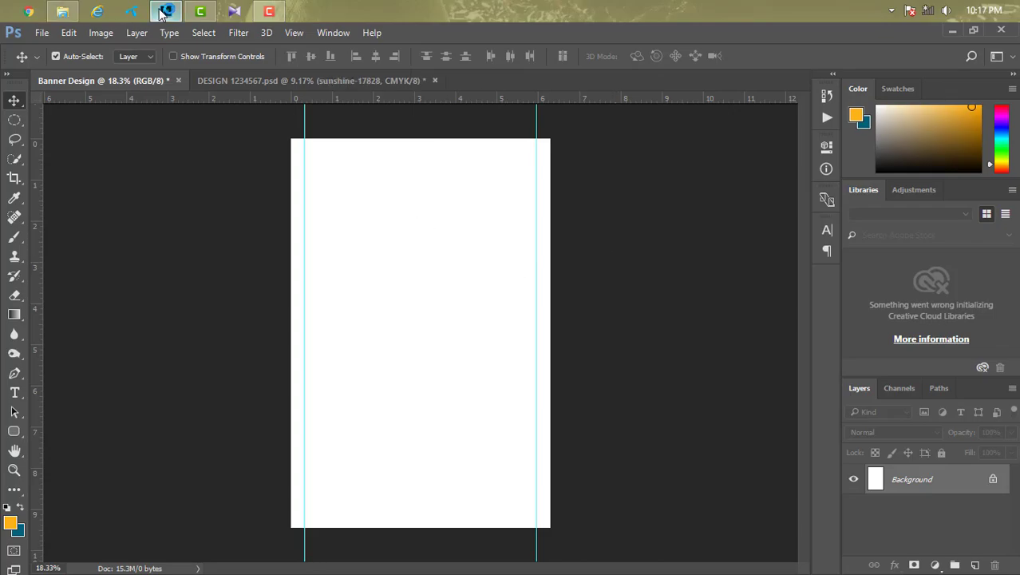
Step: Place the sunburst image and scale it to fill the whole canvas
left_click(62, 11)
mouse_move(169, 522)
left_mouse_down()
mouse_move(170, 16)
mouse_move(447, 317)
mouse_move(487, 289)
left_mouse_up()
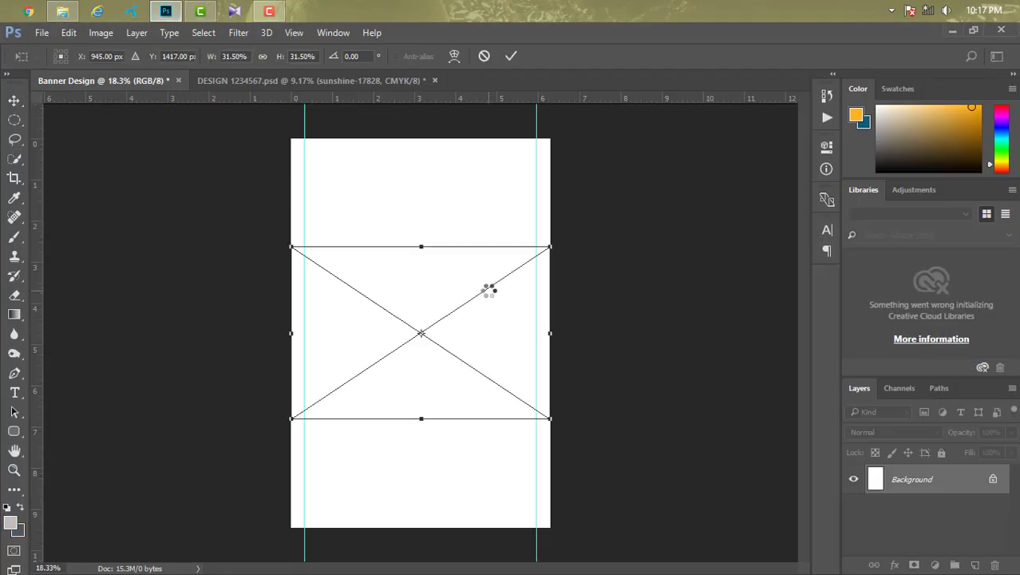
left_click_drag(549, 246, 709, 129)
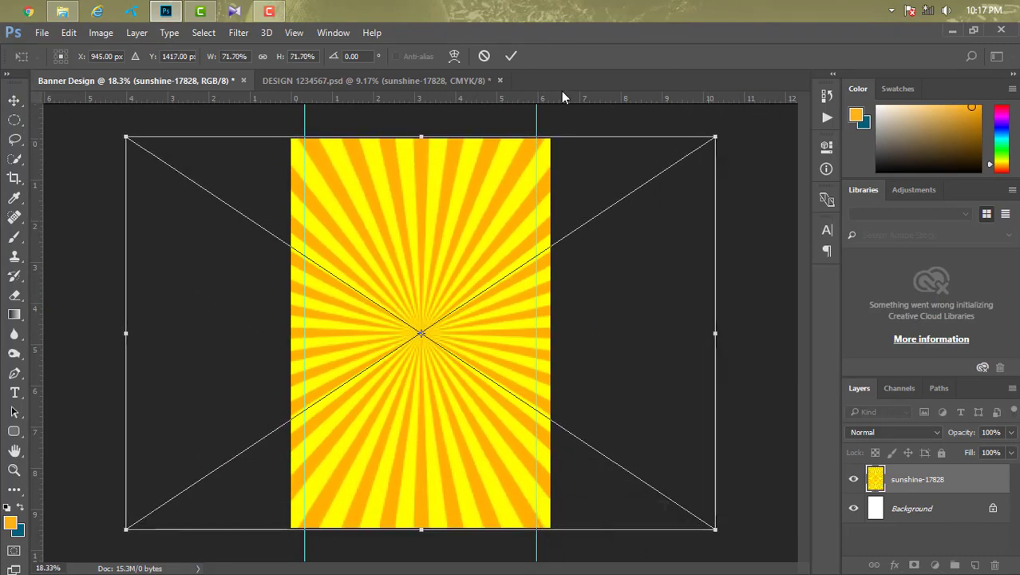
left_click(511, 56)
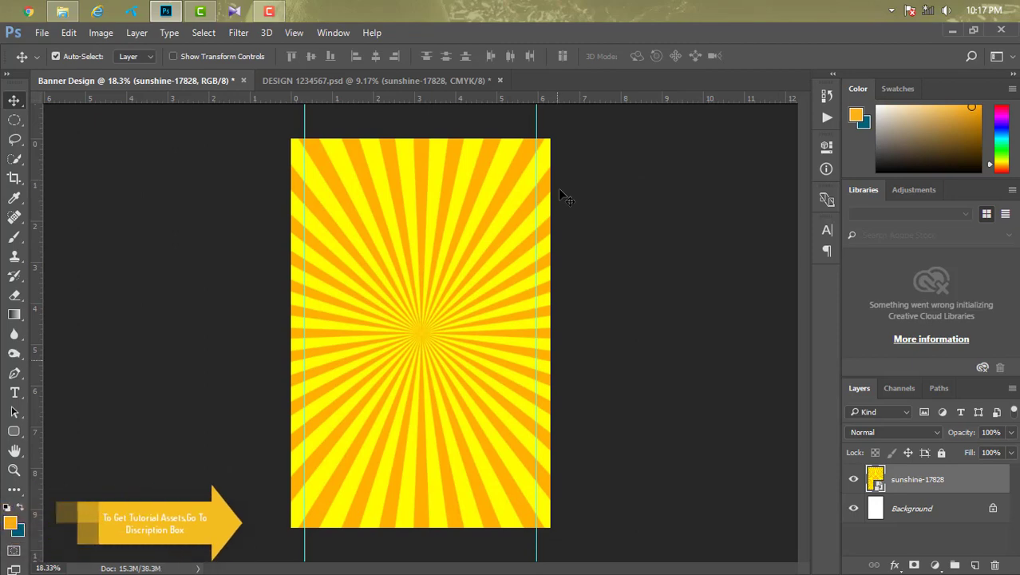
Step: On a new layer, lay an orange gradient from bottom to top
left_click(975, 564)
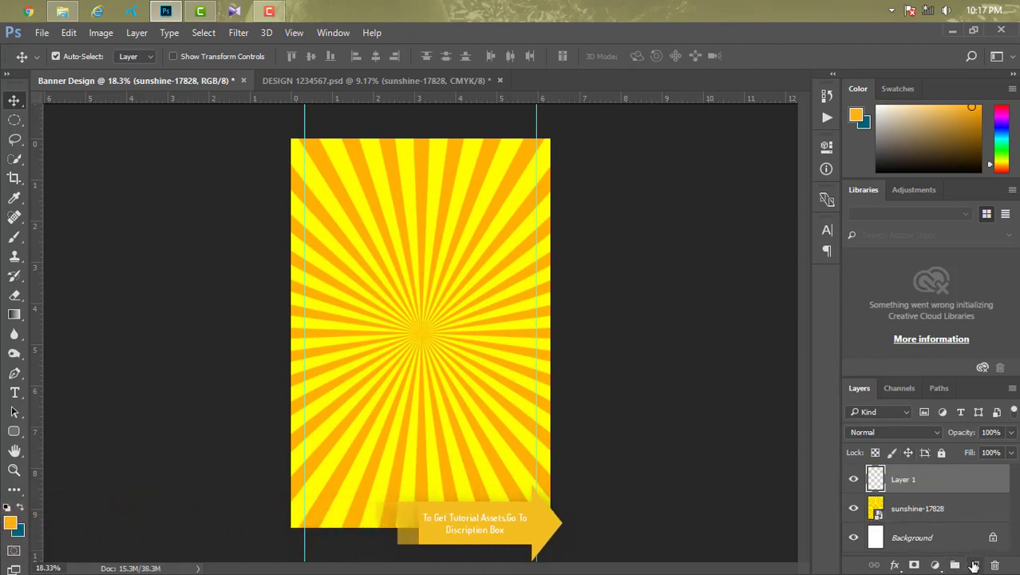
left_click(13, 316)
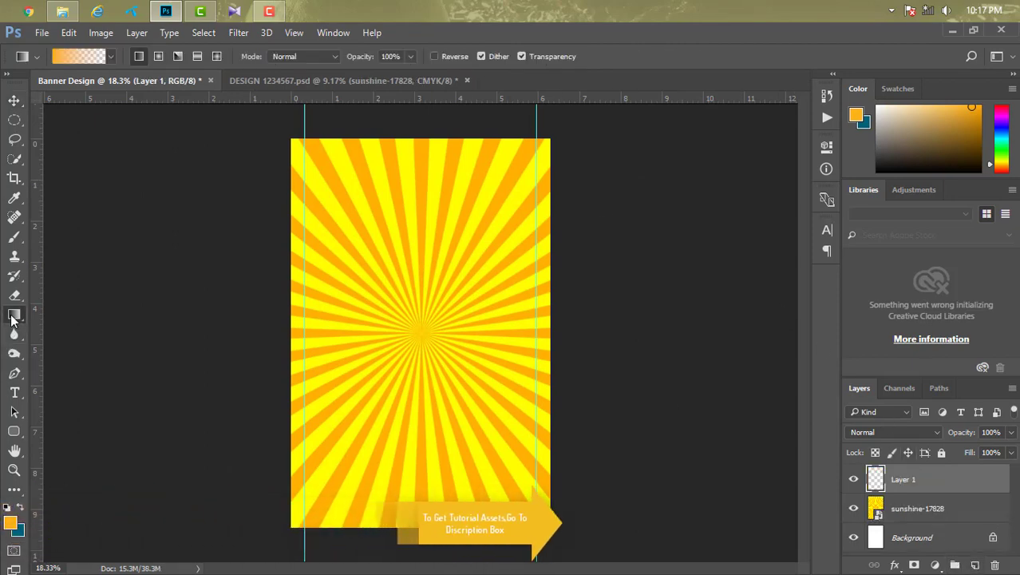
left_click_drag(421, 536, 421, 13)
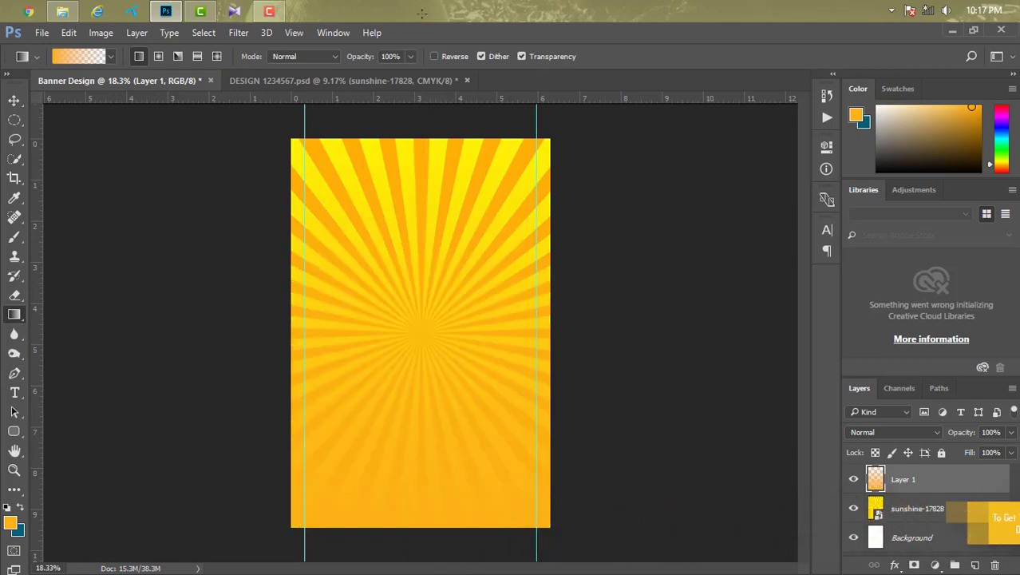
Step: Drag the photo of the man from the product-photo folder onto the poster
left_click(164, 11)
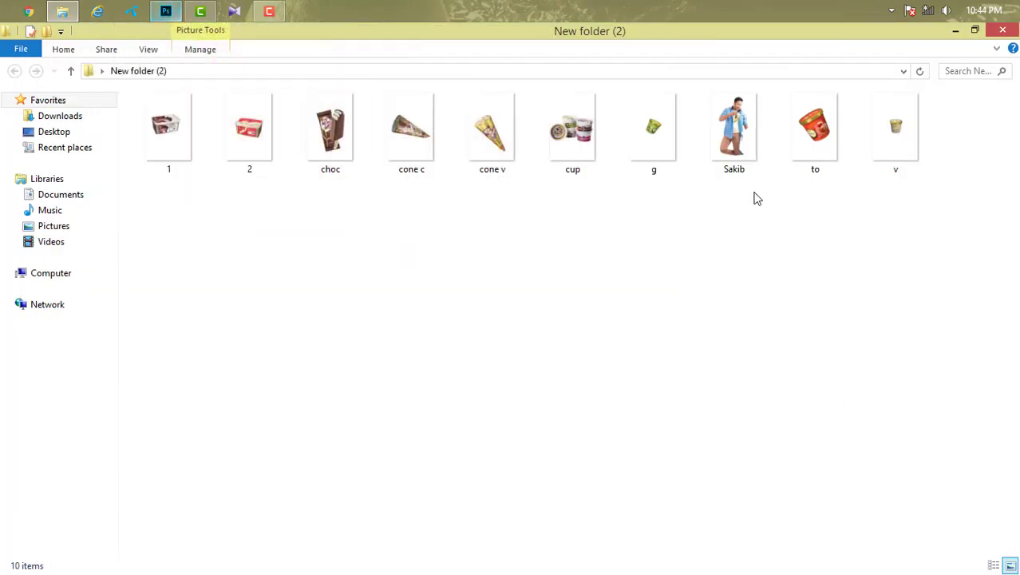
left_click_drag(765, 87, 200, 178)
mouse_move(734, 131)
left_mouse_down()
mouse_move(356, 285)
mouse_move(421, 272)
left_mouse_up()
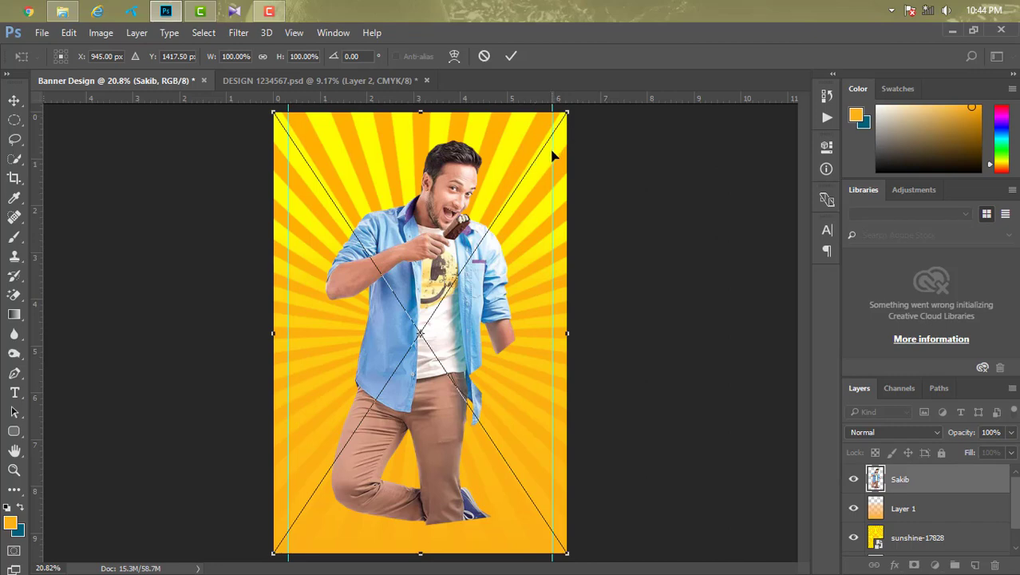
Step: Scale the man's photo to about 80% and commit it in the poster's upper left
mouse_move(498, 227)
left_mouse_down()
mouse_move(473, 194)
mouse_move(470, 210)
mouse_move(506, 183)
left_mouse_up()
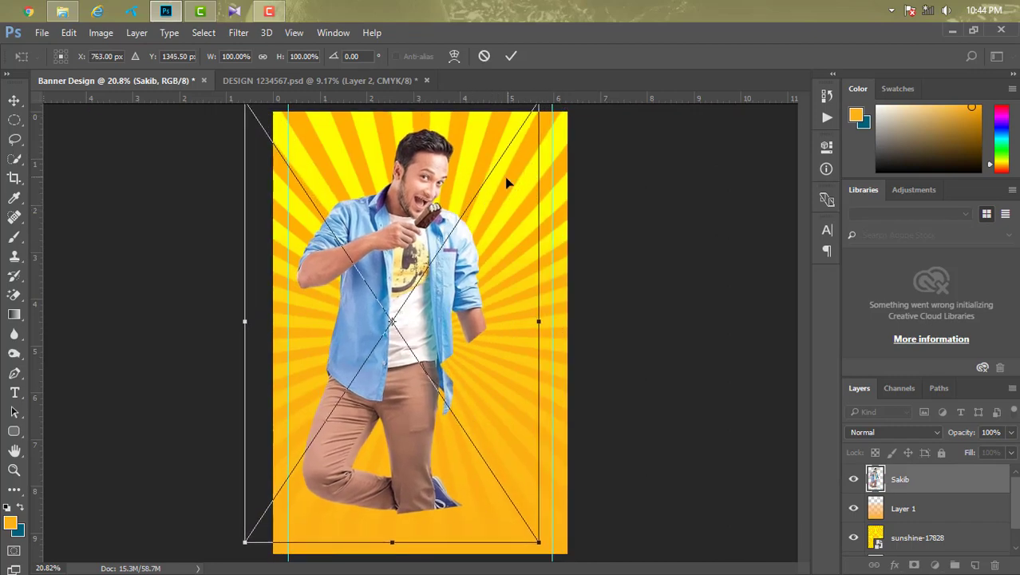
key("ctrl+minus")
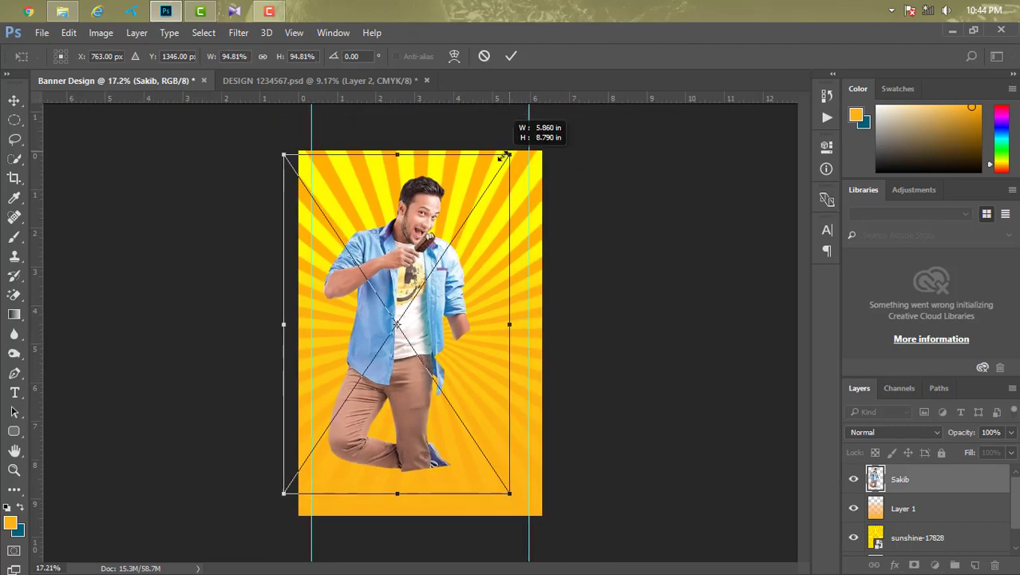
left_click_drag(518, 142, 494, 178)
left_click_drag(413, 316, 400, 288)
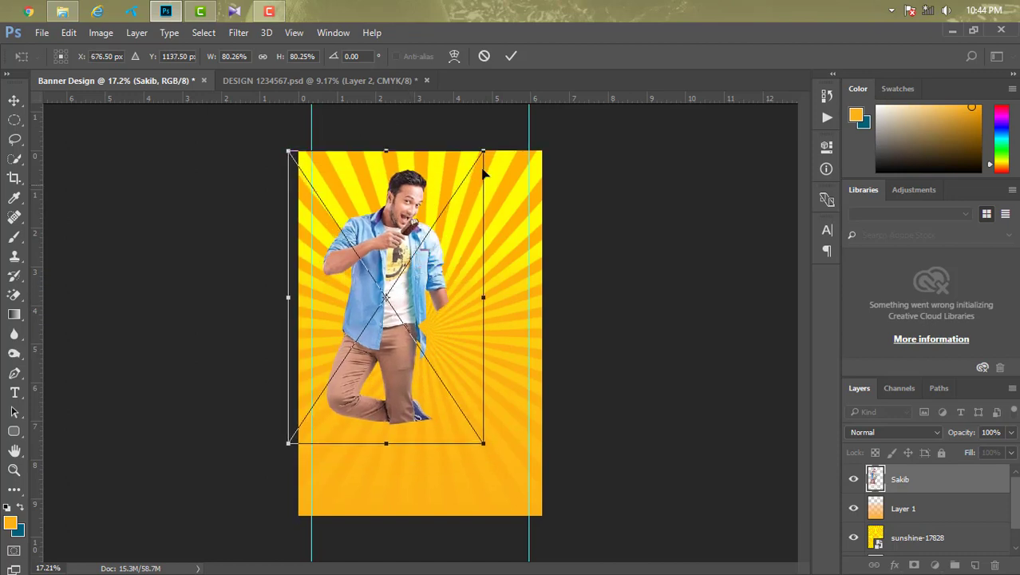
left_click(510, 56)
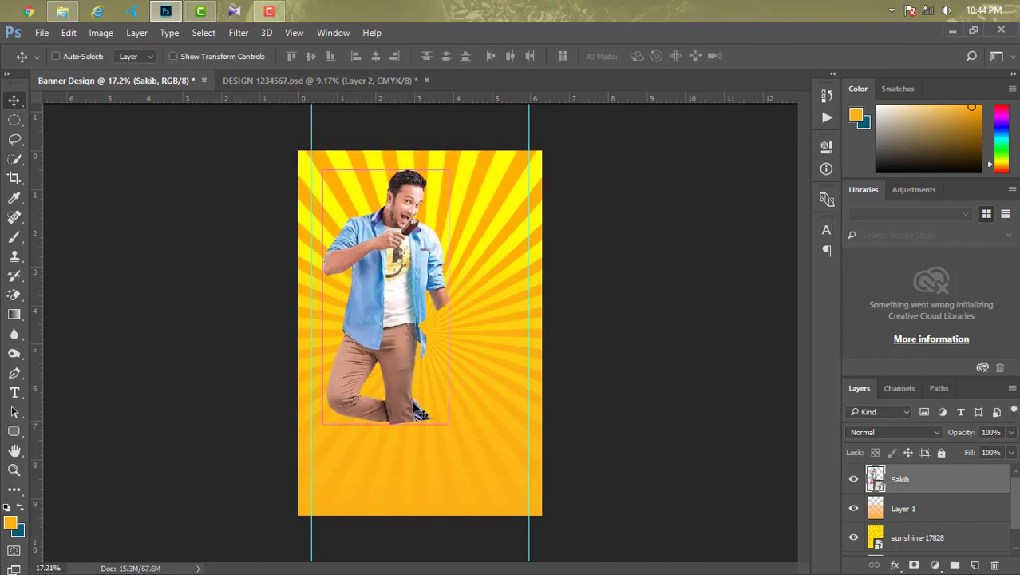
key("ctrl+0")
left_click(11, 431)
Step: Draw a large orange circle over the poster with the Ellipse tool
right_click(14, 431)
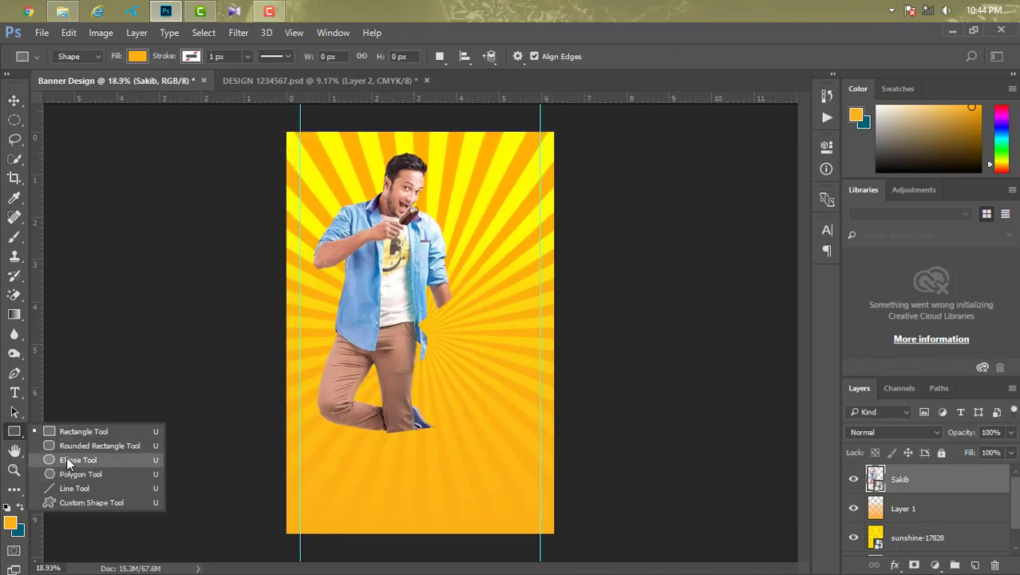
left_click(60, 459)
key("ctrl+z")
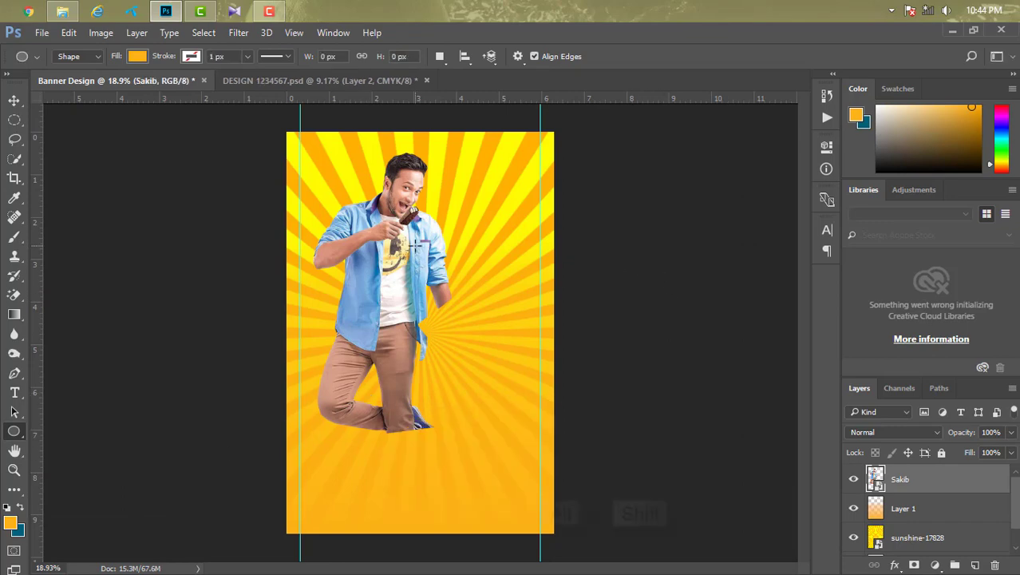
left_click_drag(414, 245, 608, 401)
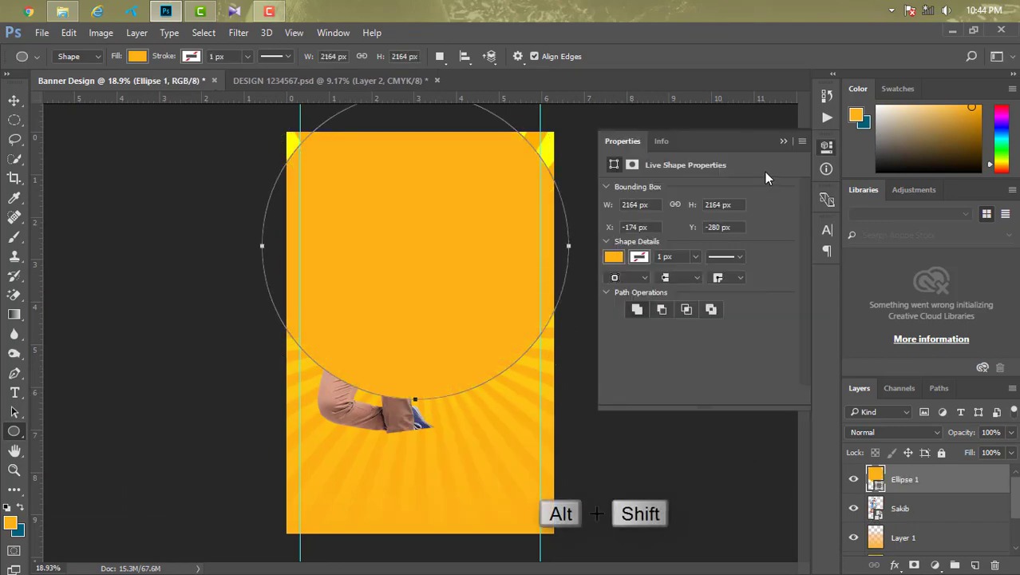
left_click(782, 140)
Step: Squash, tilt about −27°, enlarge and move the ellipse to the lower right
key("ctrl+t")
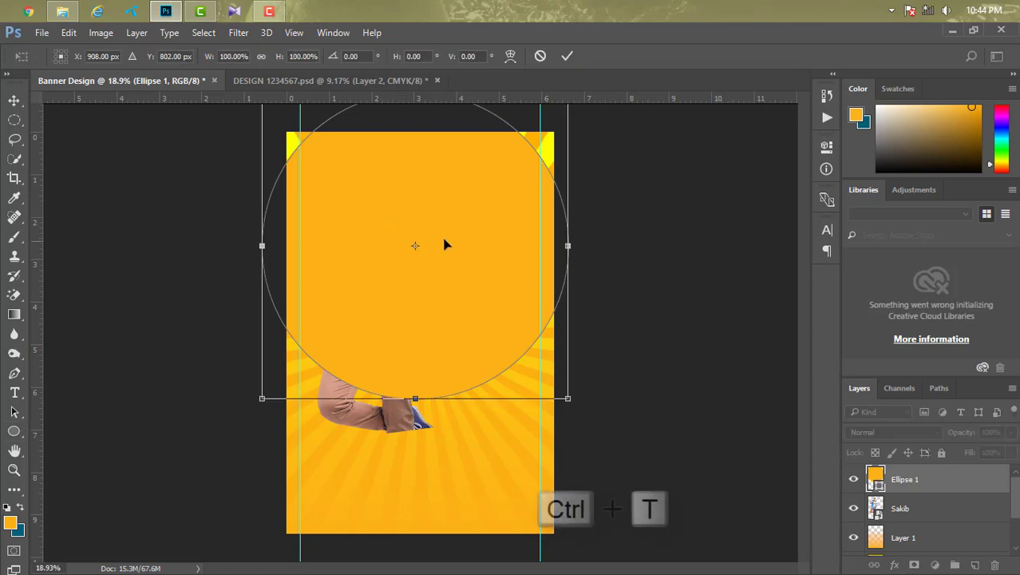
left_click_drag(444, 243, 468, 378)
left_click_drag(444, 227, 466, 318)
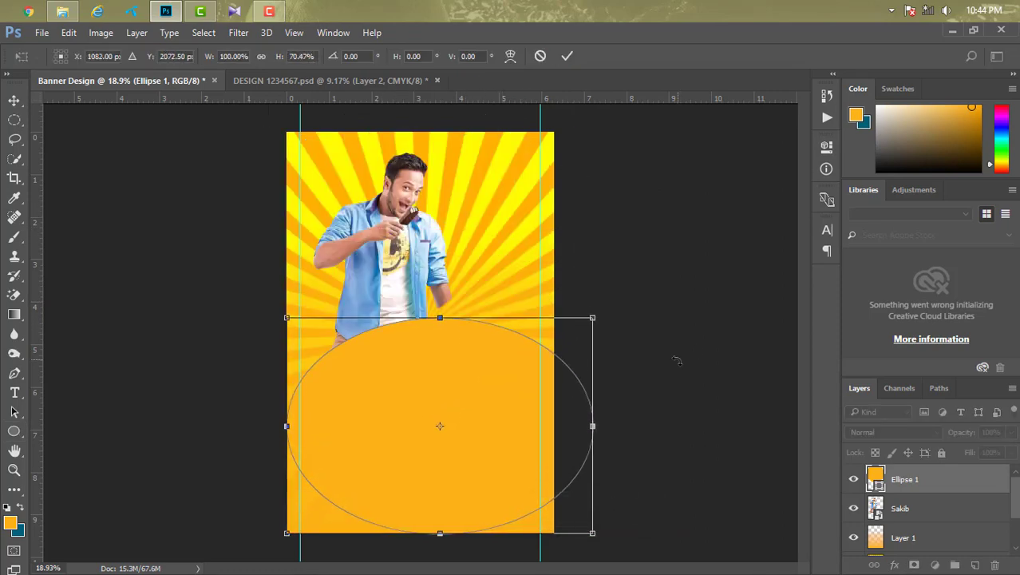
left_click_drag(676, 357, 638, 267)
left_click_drag(498, 397, 567, 405)
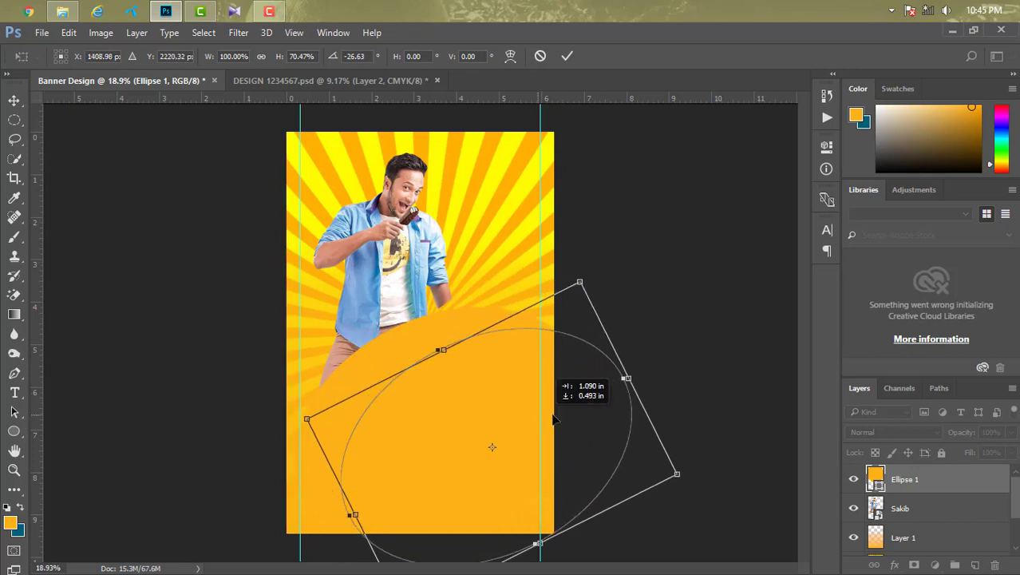
left_click_drag(461, 333, 450, 316)
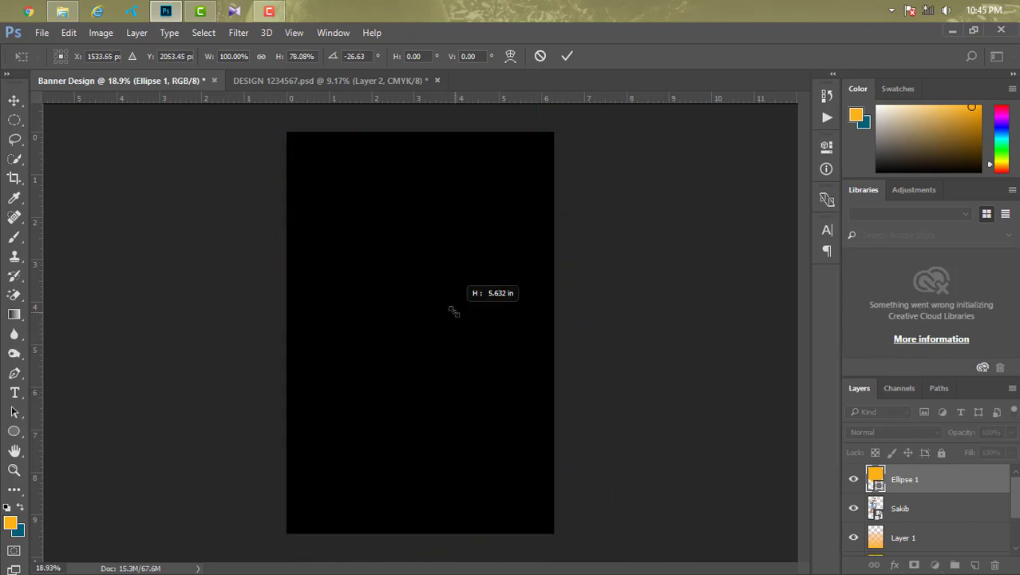
left_click_drag(597, 382, 607, 385)
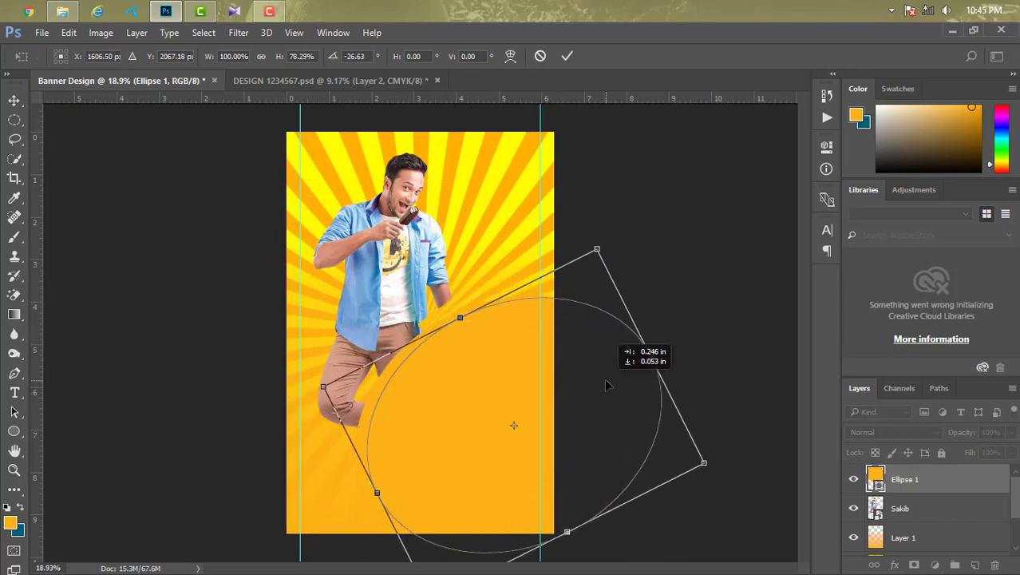
left_click(563, 55)
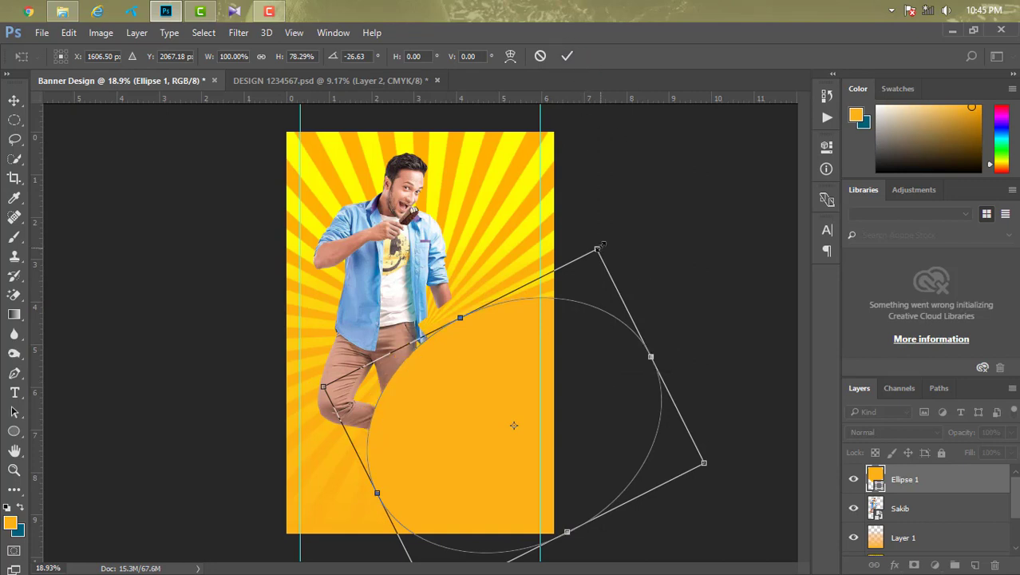
left_click_drag(600, 241, 604, 212)
left_click_drag(516, 409, 524, 392)
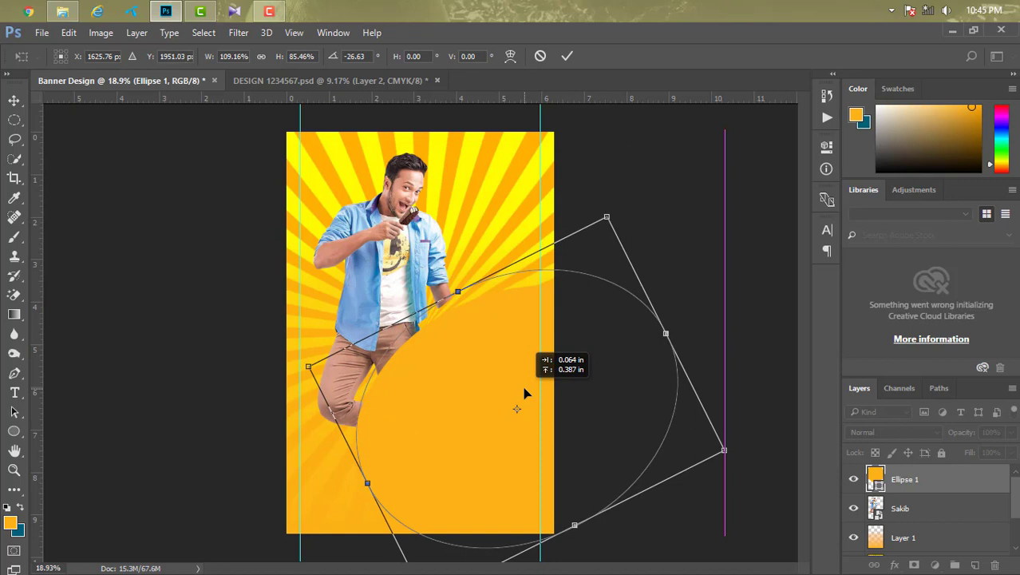
left_click(566, 56)
Step: Duplicate the ellipse onto a new layer and fill the copy dark grey
left_click(473, 248)
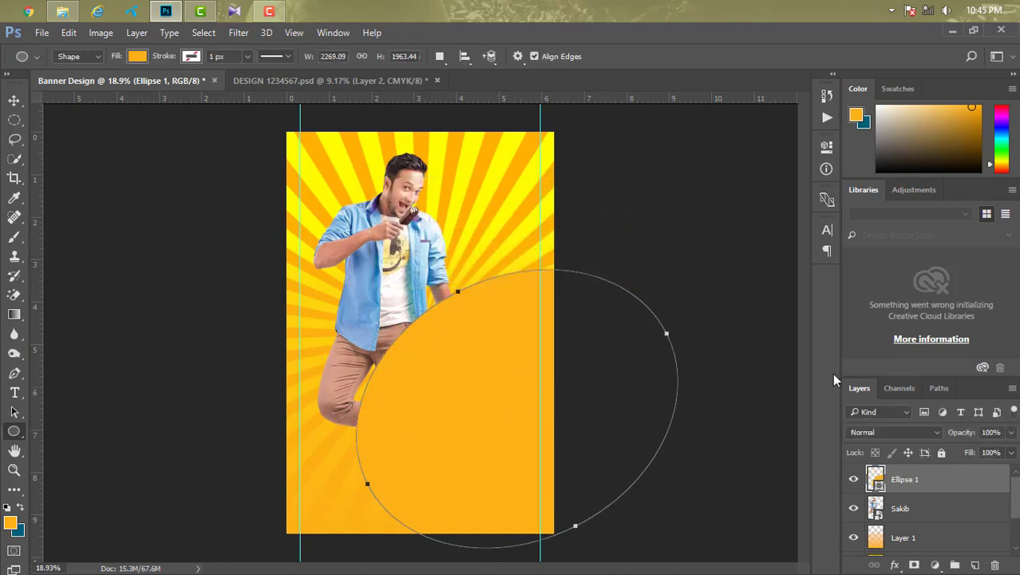
left_click_drag(967, 492, 975, 564)
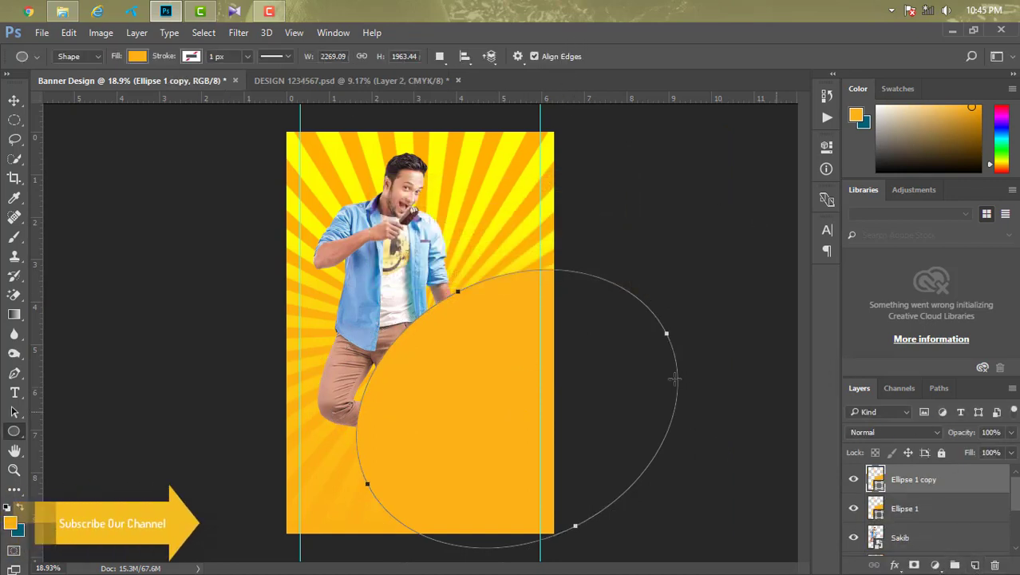
double_click(873, 479)
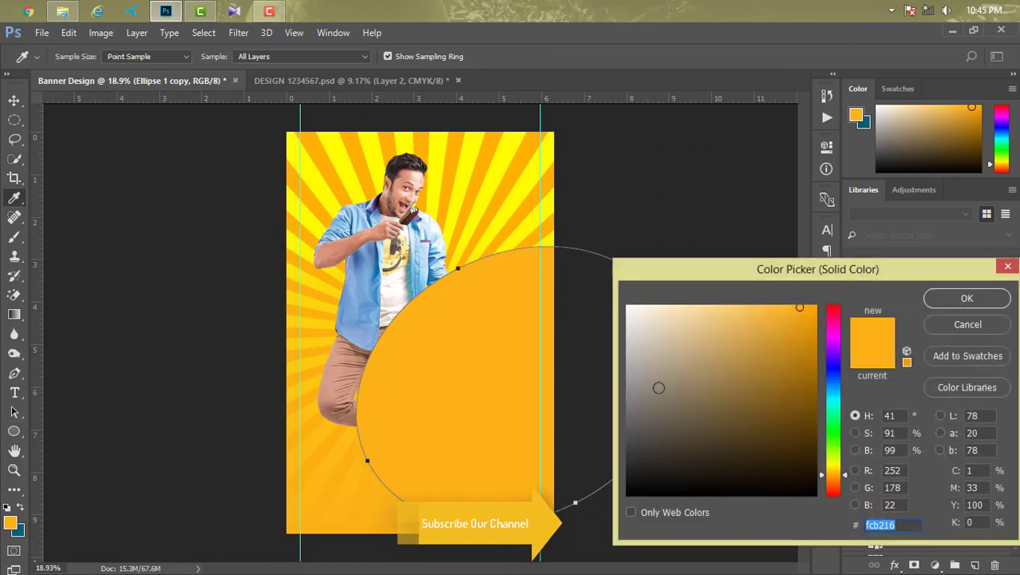
left_click(640, 423)
left_click(962, 299)
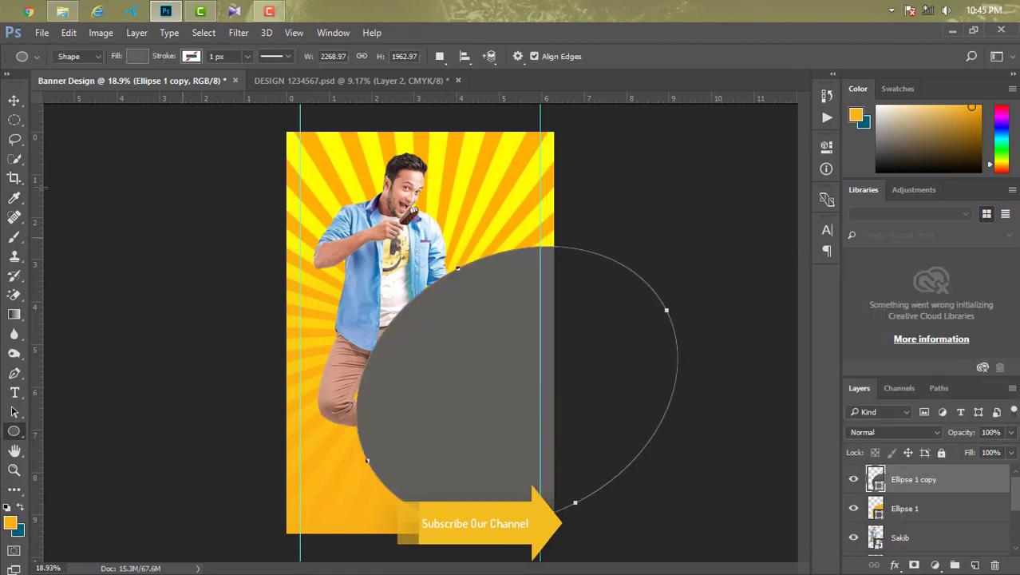
Step: Shift the grey copy right and recolour the original ellipse dark brown
left_click(69, 33)
left_click(119, 330)
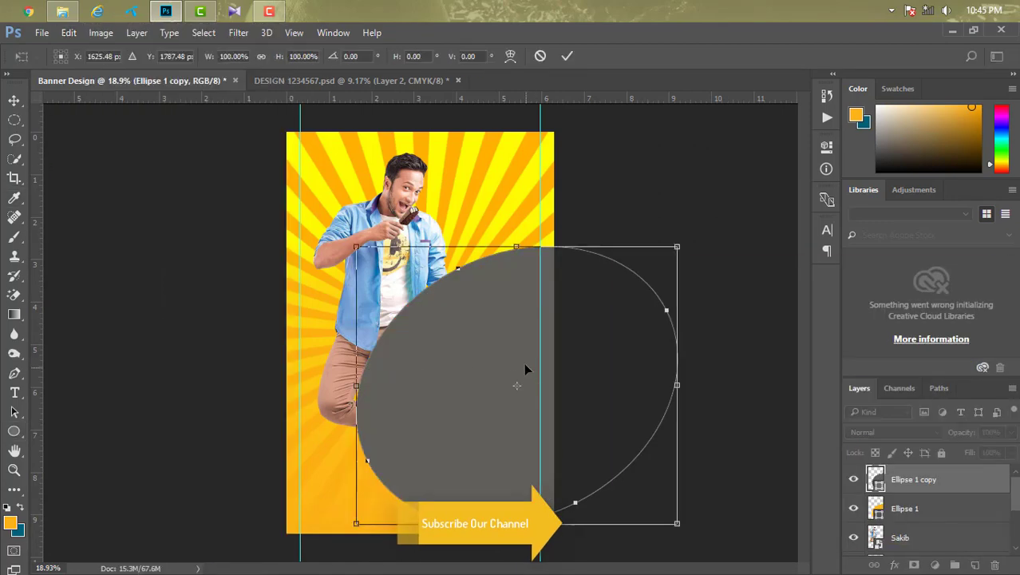
mouse_move(523, 362)
left_mouse_down()
mouse_move(558, 354)
mouse_move(546, 336)
left_mouse_up()
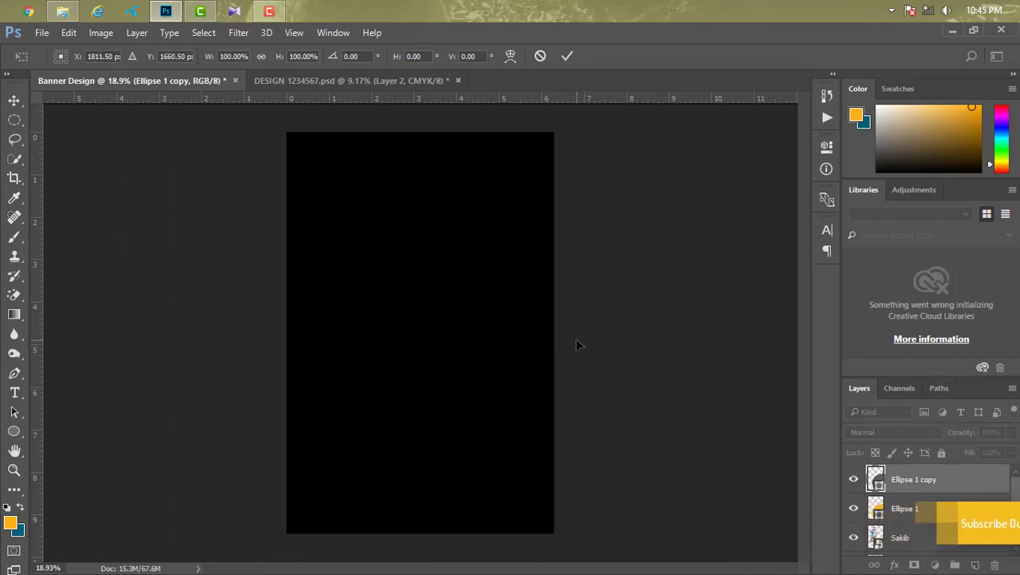
left_click(566, 56)
double_click(875, 508)
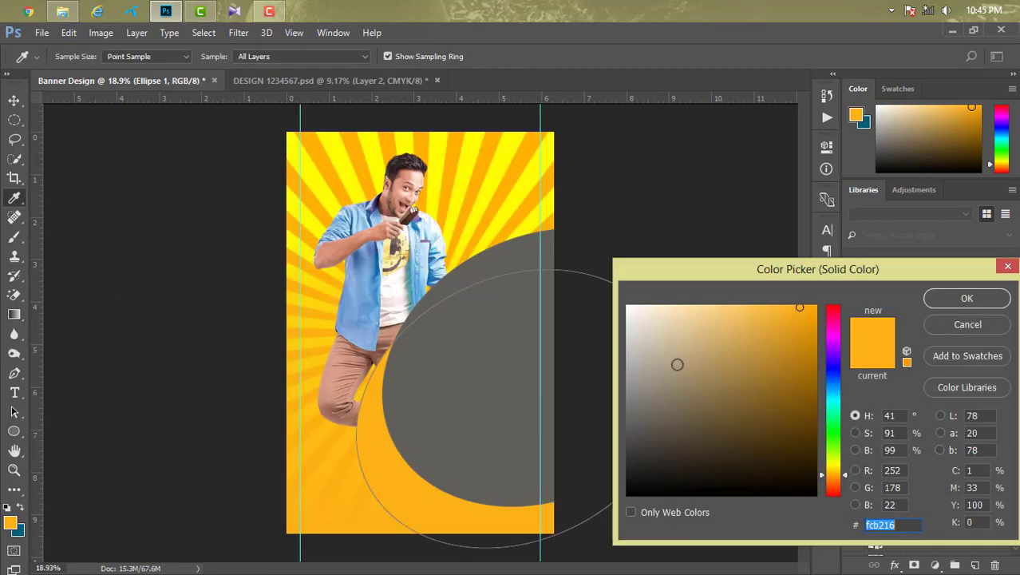
left_click(815, 389)
left_click(966, 297)
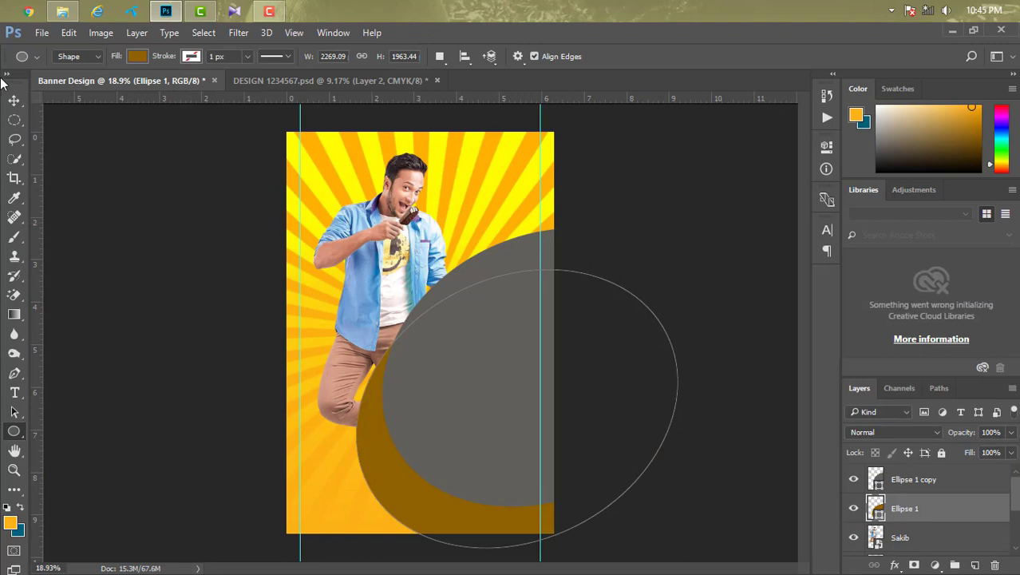
Step: Move the grey copy down and reshape it shorter, narrower and slightly rotated
left_click(14, 100)
left_click_drag(509, 330, 512, 374)
left_click(68, 32)
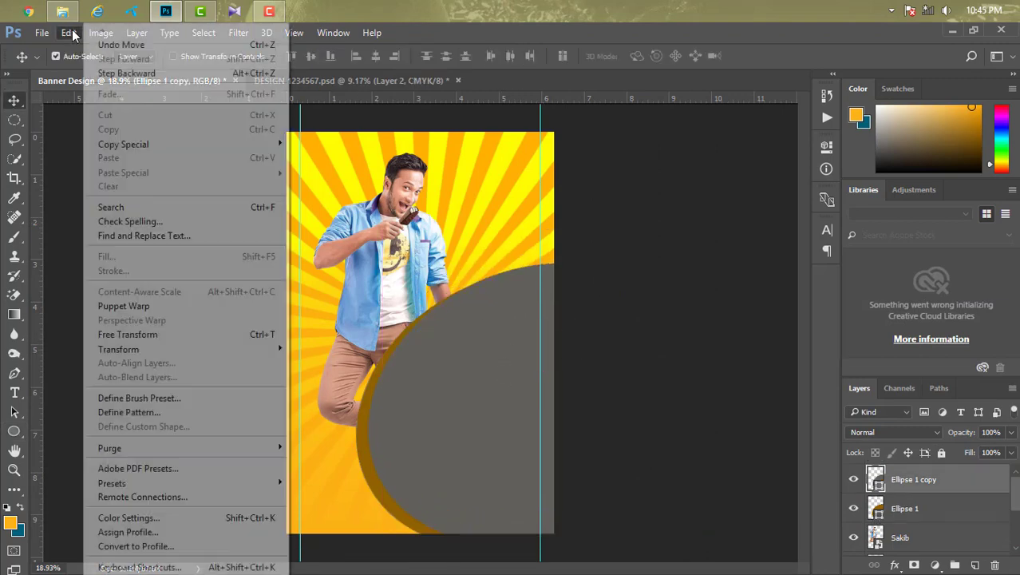
left_click(160, 332)
left_click_drag(529, 542, 528, 534)
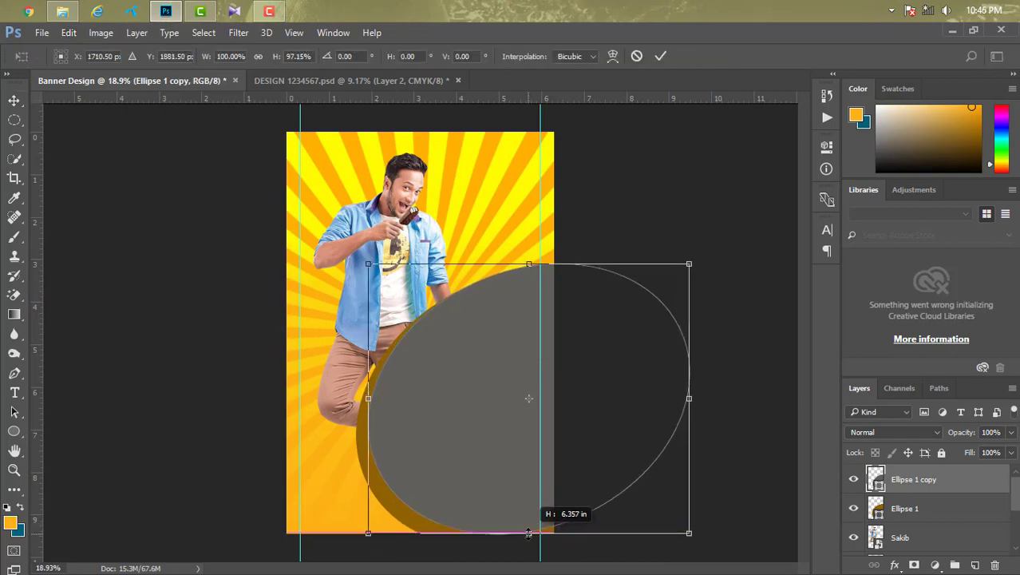
left_click_drag(529, 263, 530, 269)
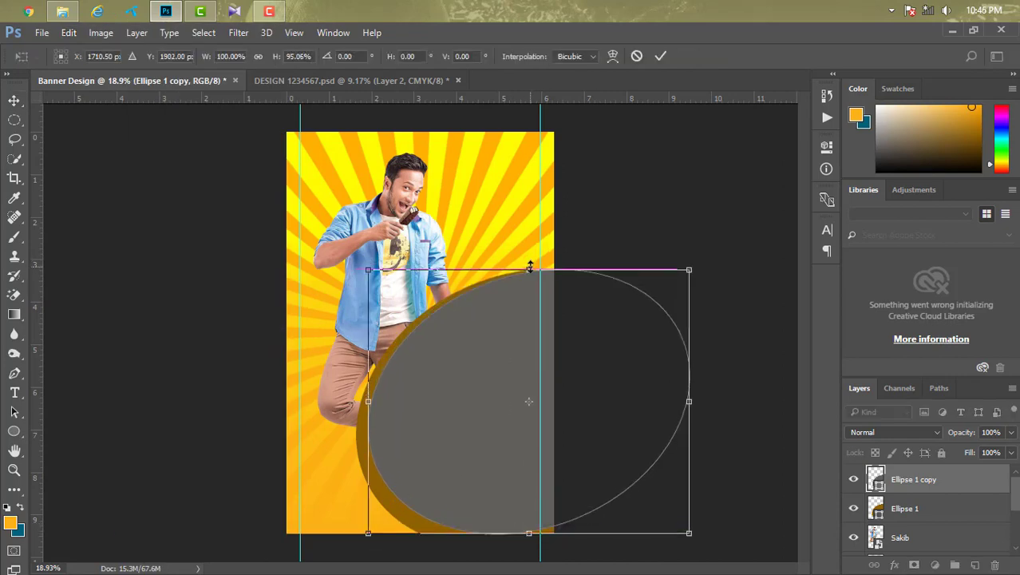
left_click_drag(687, 401, 780, 441)
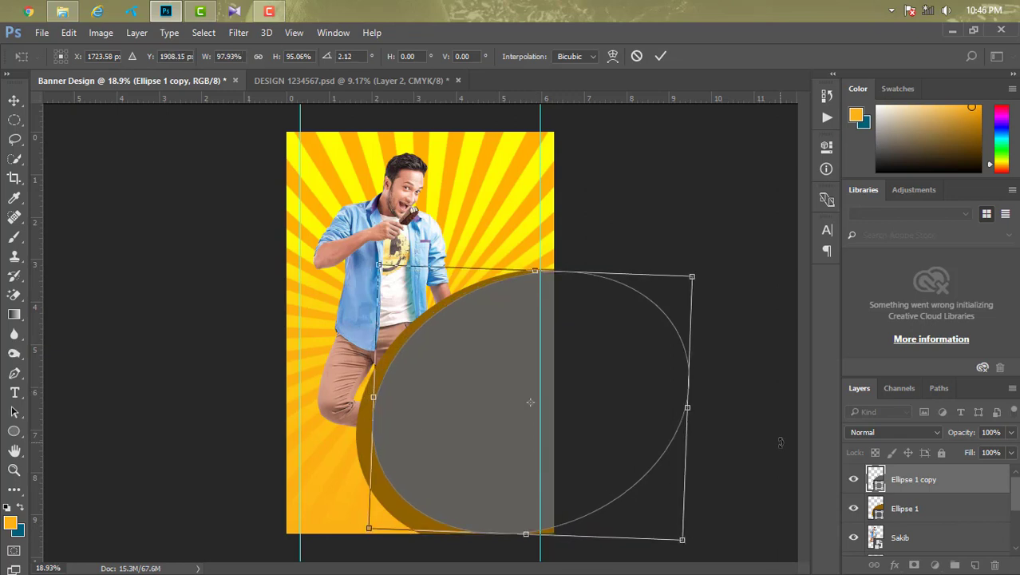
key("Up")
key("Up")
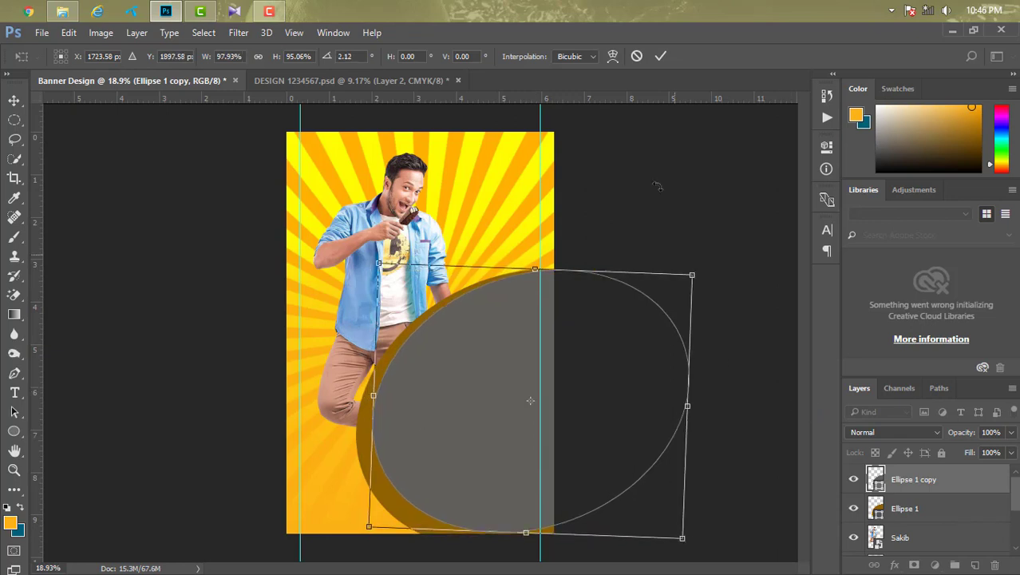
left_click(665, 54)
Step: Scale both ellipses up together, stretching them wider and tilting them
left_click(942, 517, "shift")
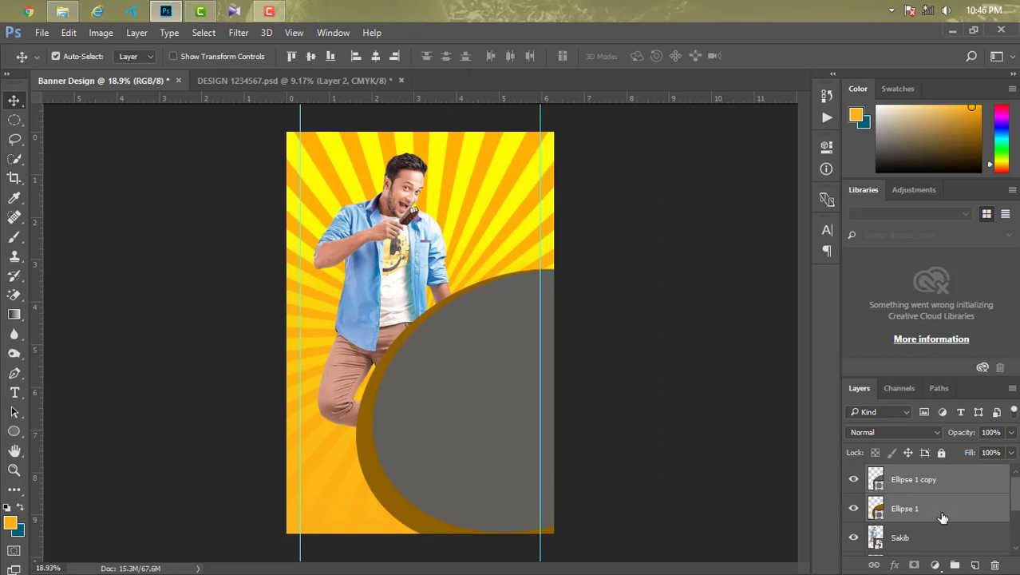
key("ctrl+t")
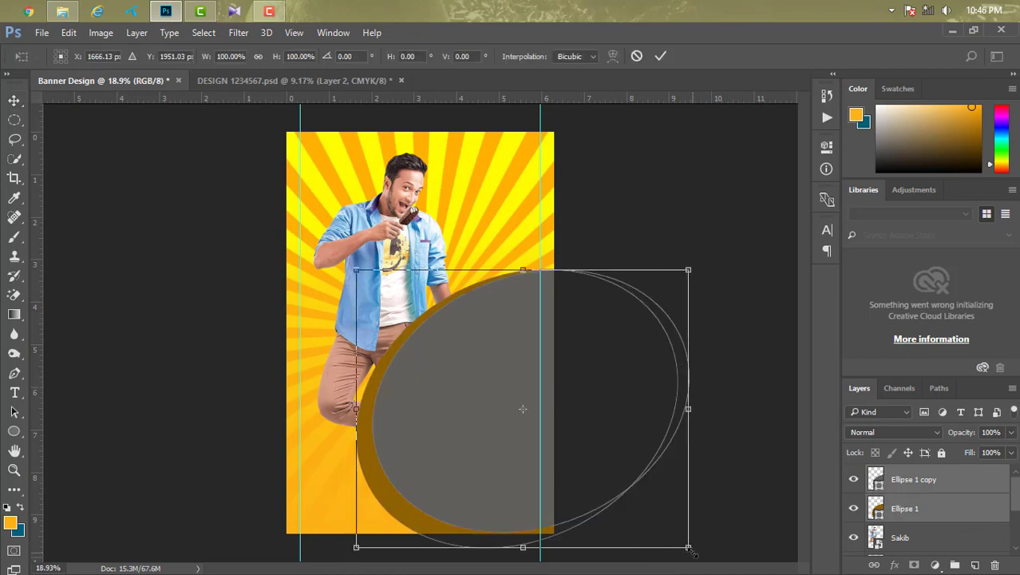
left_click_drag(692, 551, 695, 554)
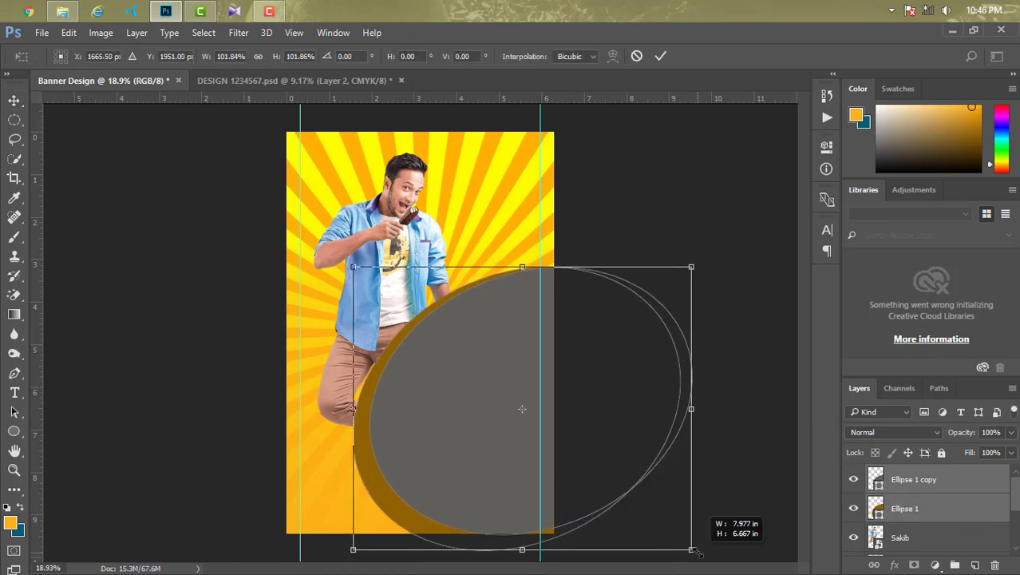
left_click(660, 56)
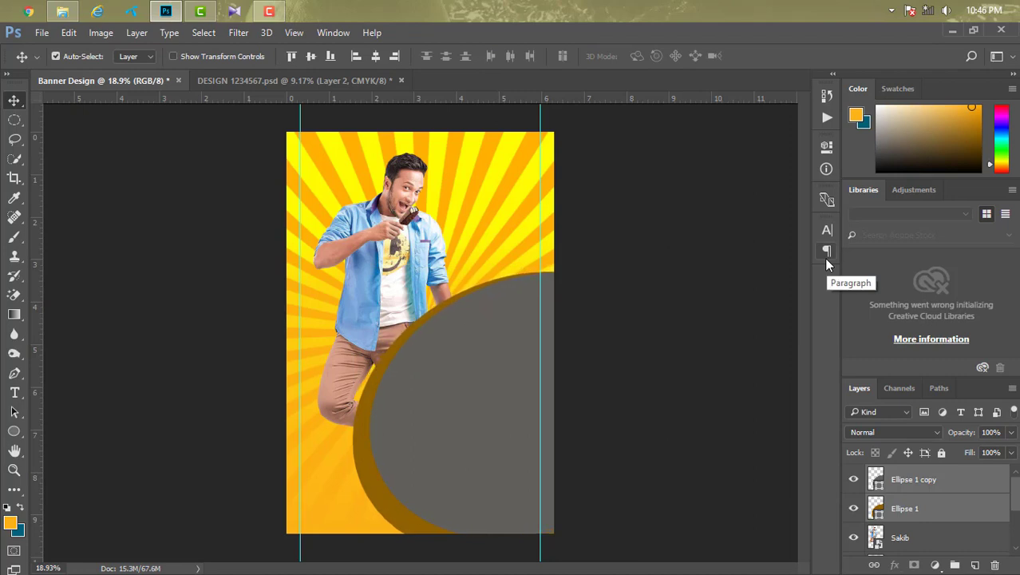
key("ctrl+t")
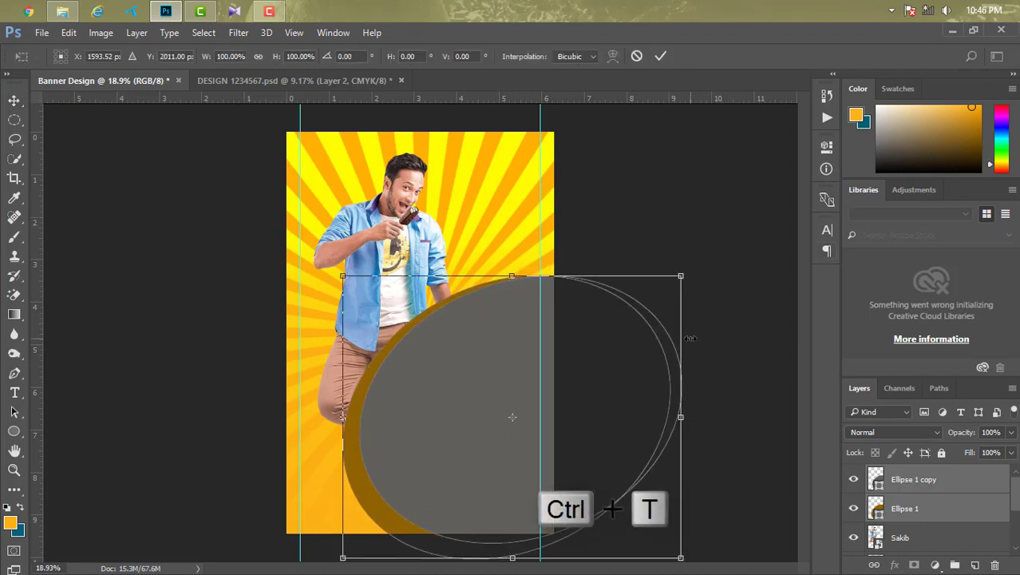
left_click_drag(680, 415, 727, 416)
mouse_move(763, 361)
left_mouse_down()
mouse_move(763, 342)
mouse_move(748, 332)
left_mouse_up()
left_click(659, 58)
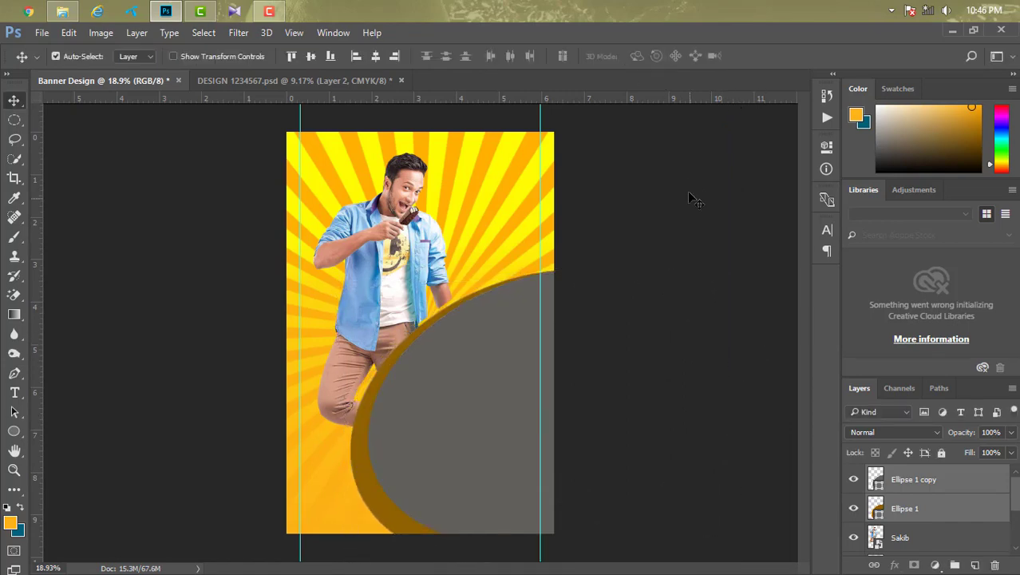
Step: Recolour the original outer ellipse orange to form the rim
left_click(876, 509)
double_click(875, 509)
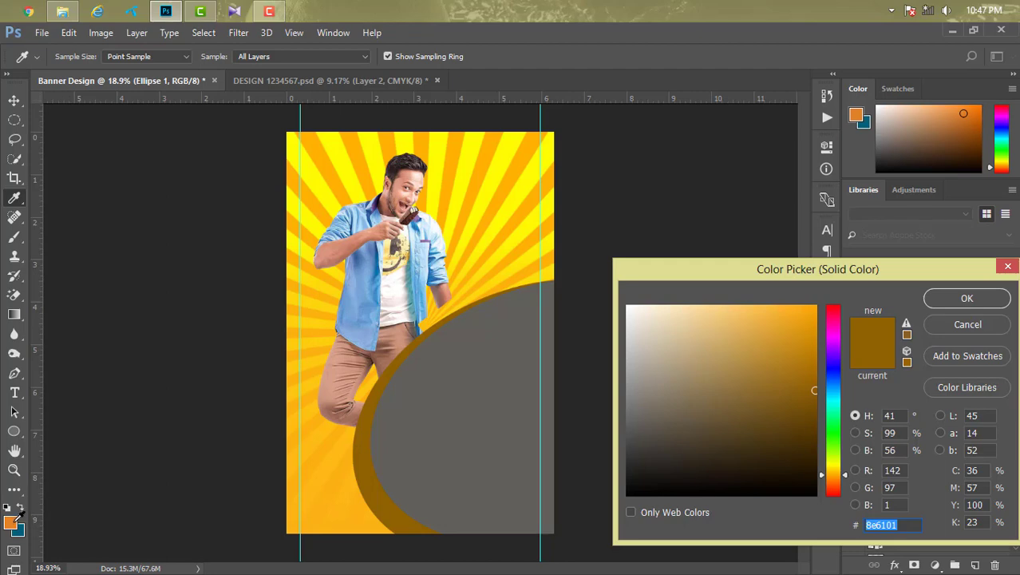
left_click(12, 521)
left_click(950, 302)
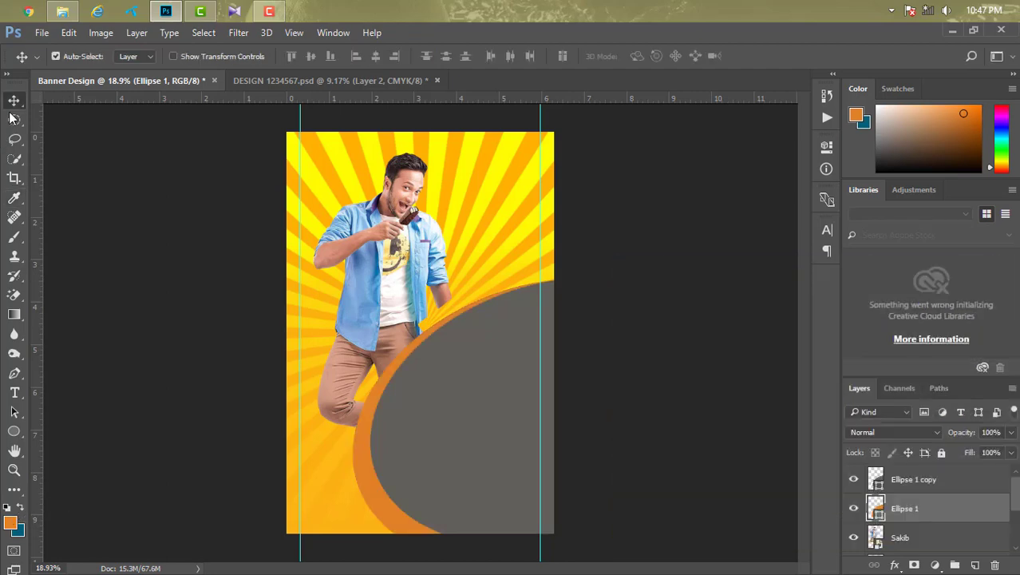
Step: Place the choc image and move its layer above Ellipse 1 copy
left_click(166, 11)
mouse_move(330, 132)
left_mouse_down()
mouse_move(47, 6)
mouse_move(447, 356)
mouse_move(460, 355)
left_mouse_up()
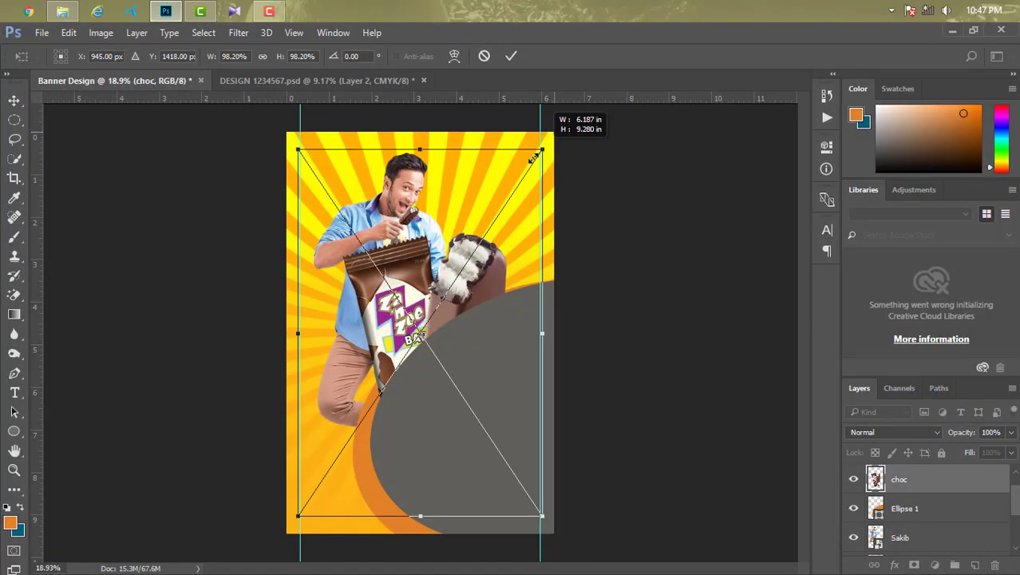
left_click_drag(552, 129, 555, 138)
left_click(510, 55)
left_click_drag(986, 514, 969, 471)
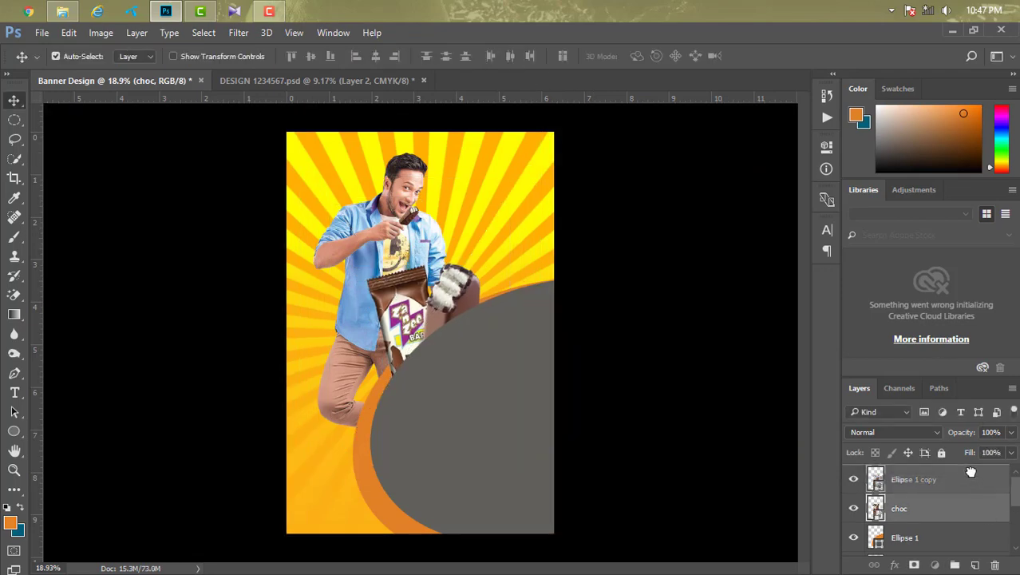
left_click_drag(455, 349, 503, 336)
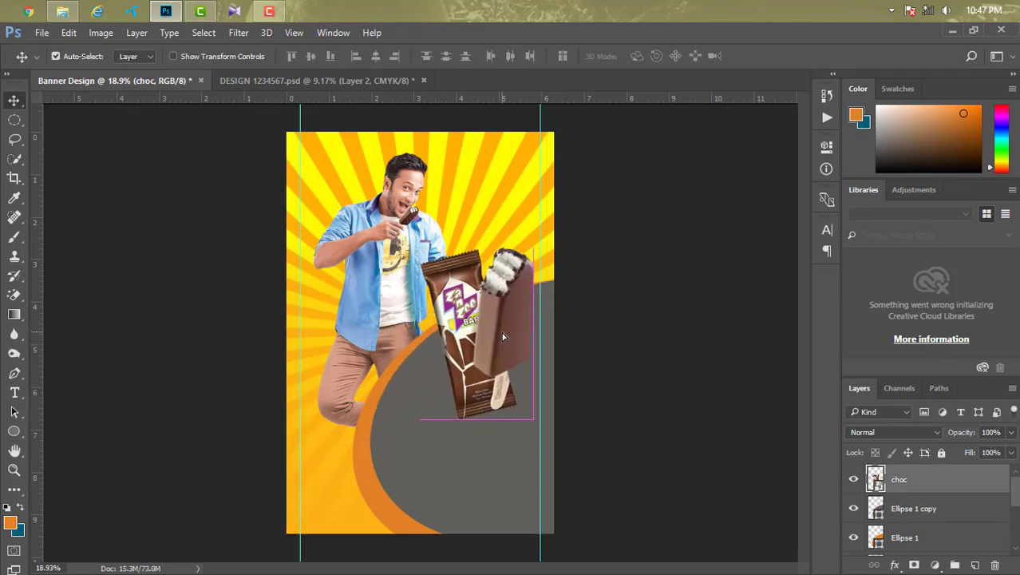
Step: Free Transform the chocolate bar down to about 59% beside the man
left_click(69, 32)
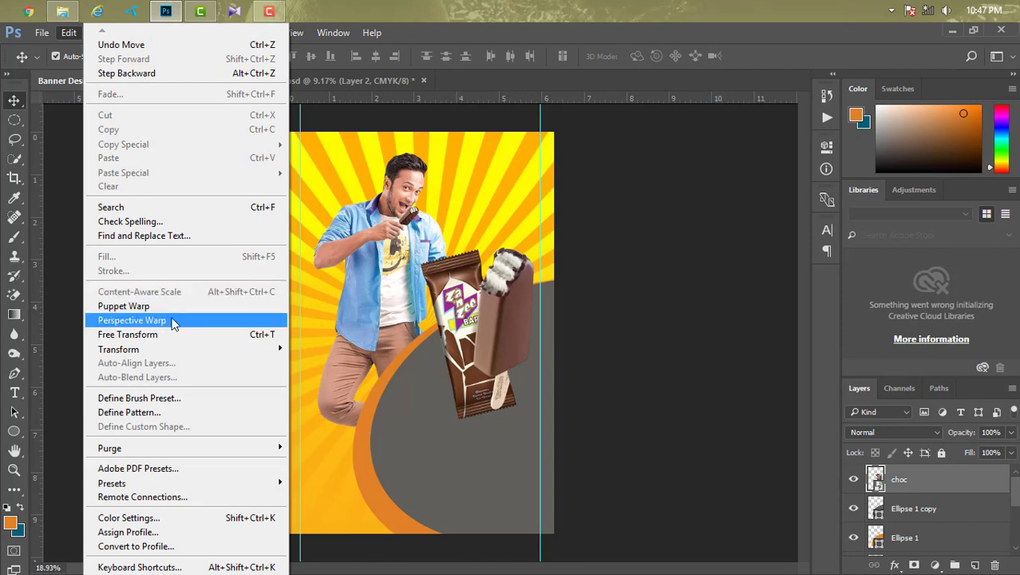
left_click(119, 335)
left_click_drag(567, 177, 557, 196)
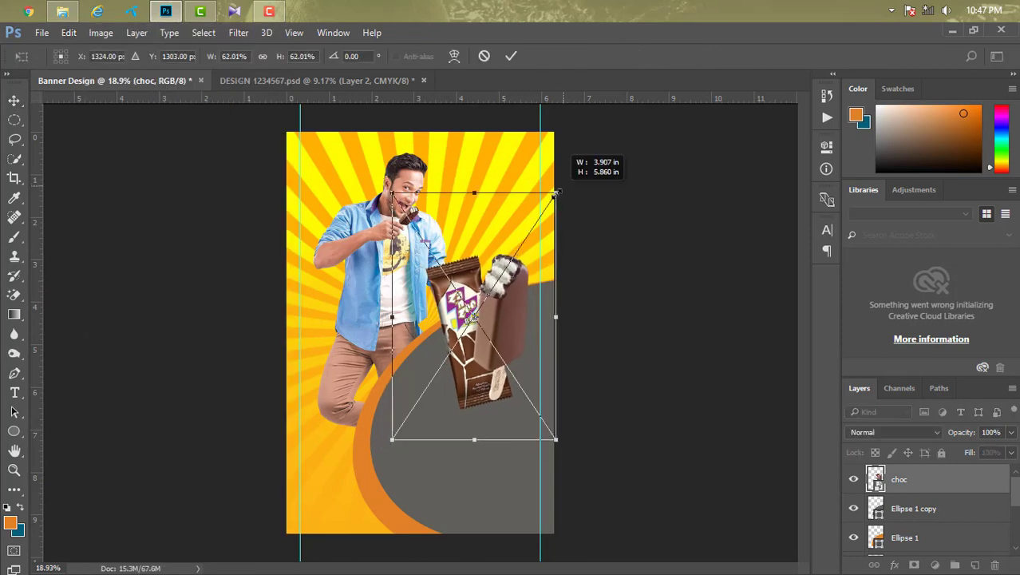
left_click_drag(509, 320, 517, 310)
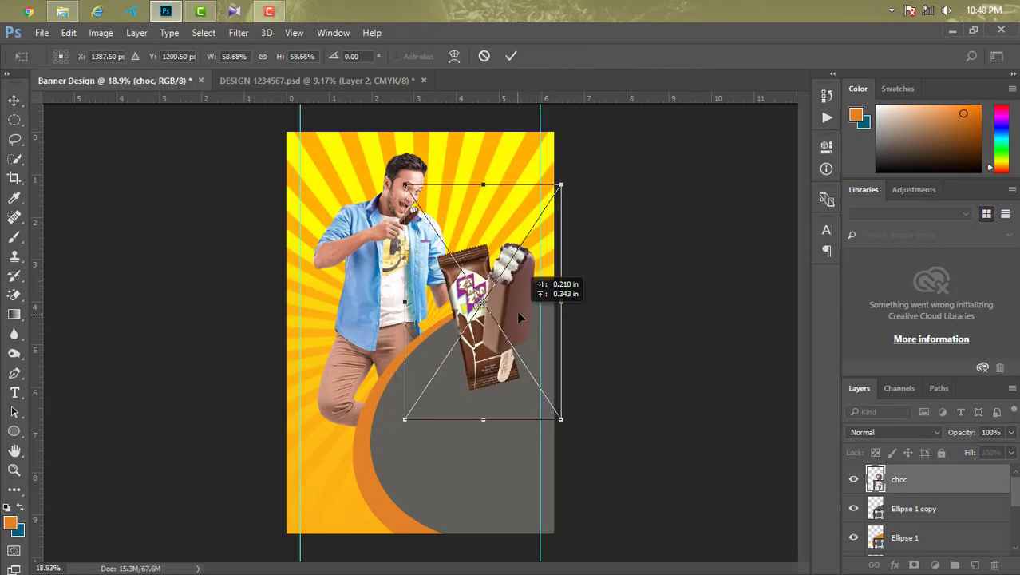
left_click(511, 56)
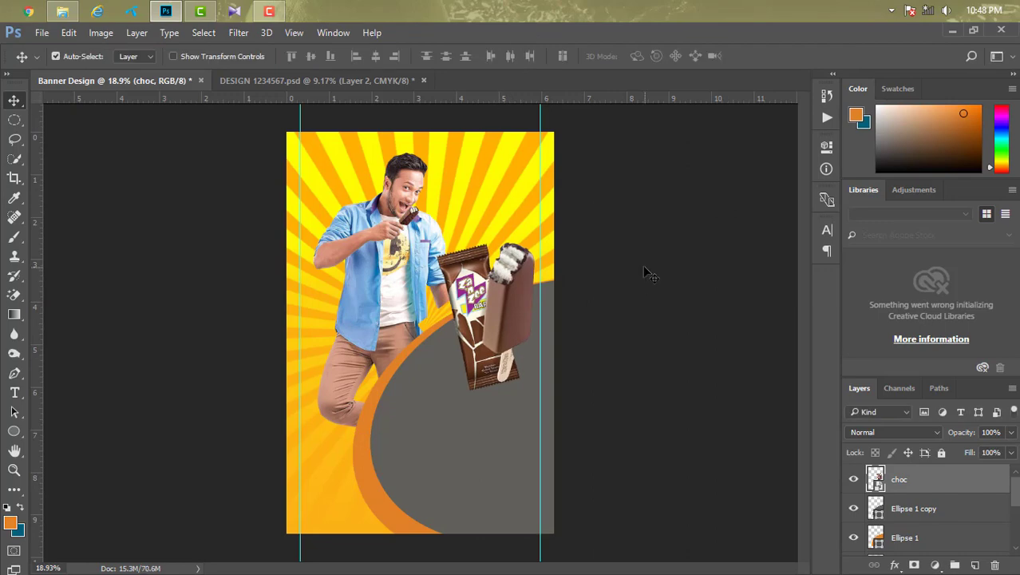
Step: Place the cone v image from the images folder onto the poster
left_click(165, 11)
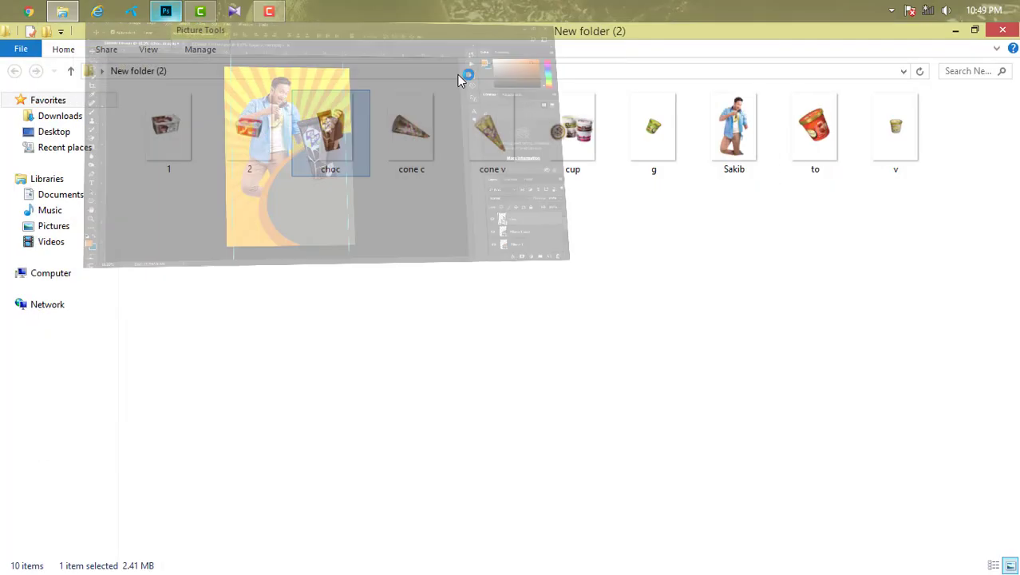
left_click(501, 138)
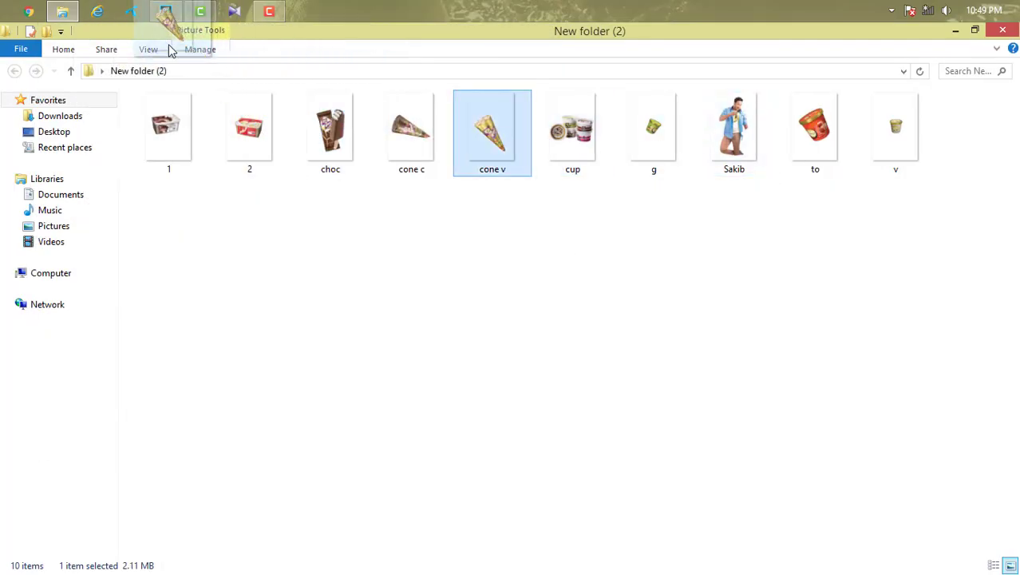
left_click(165, 11)
left_click_drag(435, 357, 435, 357)
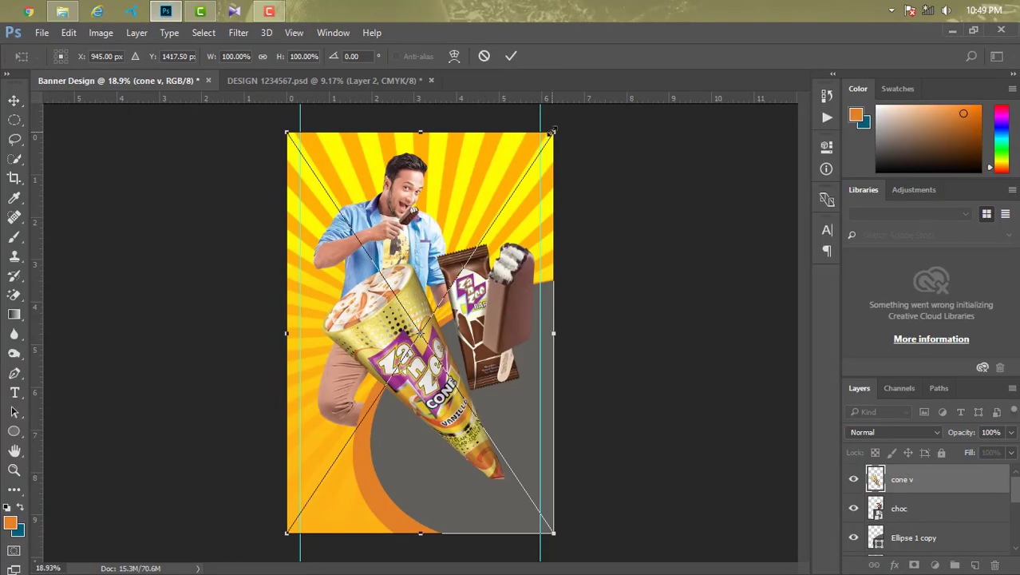
Step: Scale cone v to about 64%, tilt it −13.5°, and layer it below choc
left_click_drag(551, 130, 514, 210)
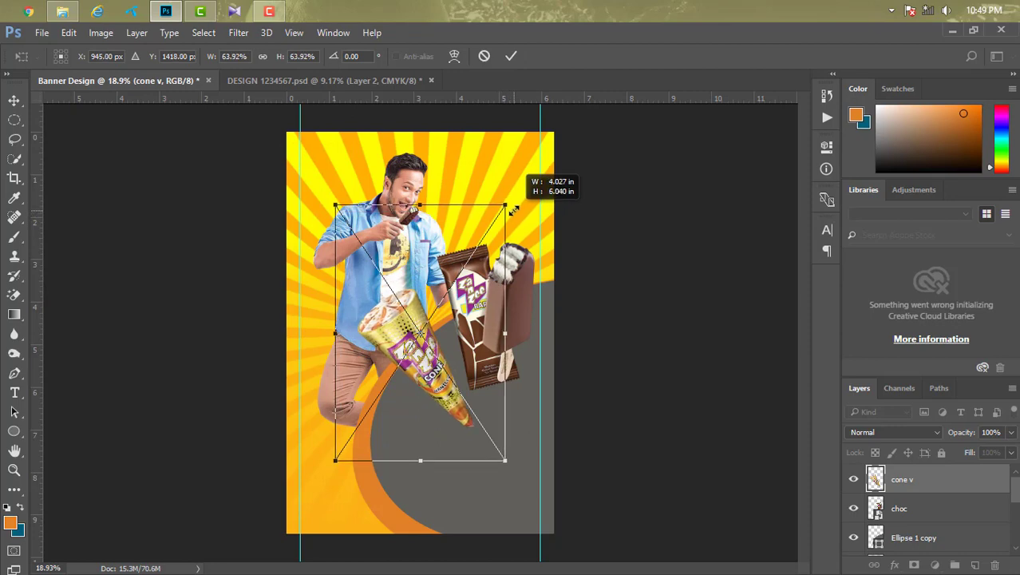
left_click_drag(529, 289, 541, 250)
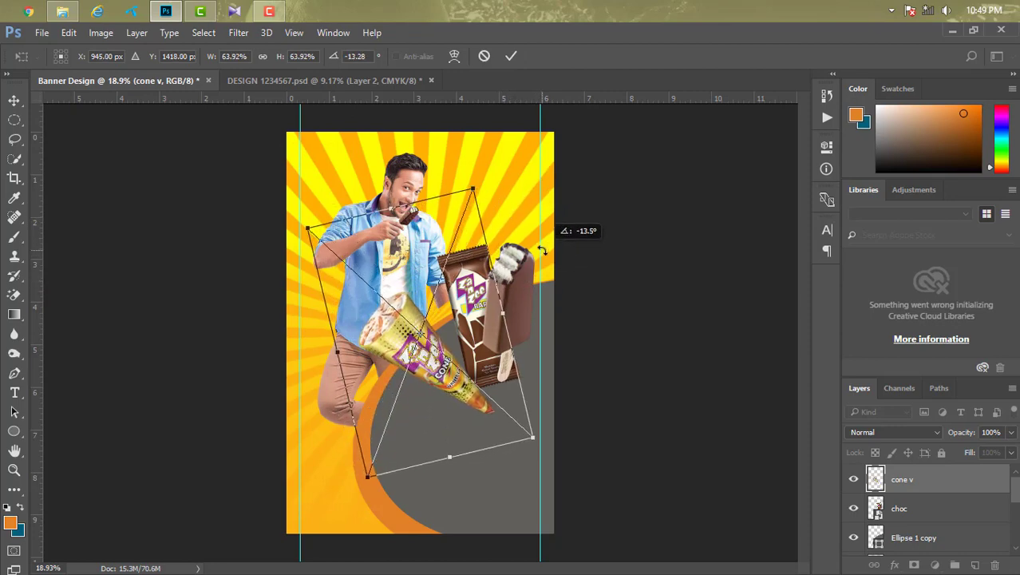
left_click_drag(453, 387, 470, 369)
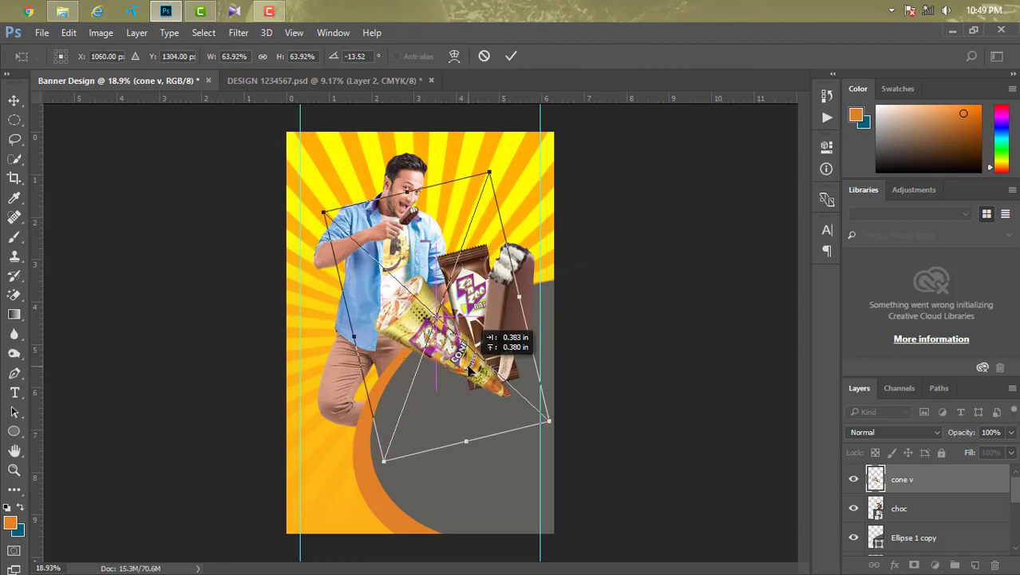
left_click_drag(471, 370, 476, 369)
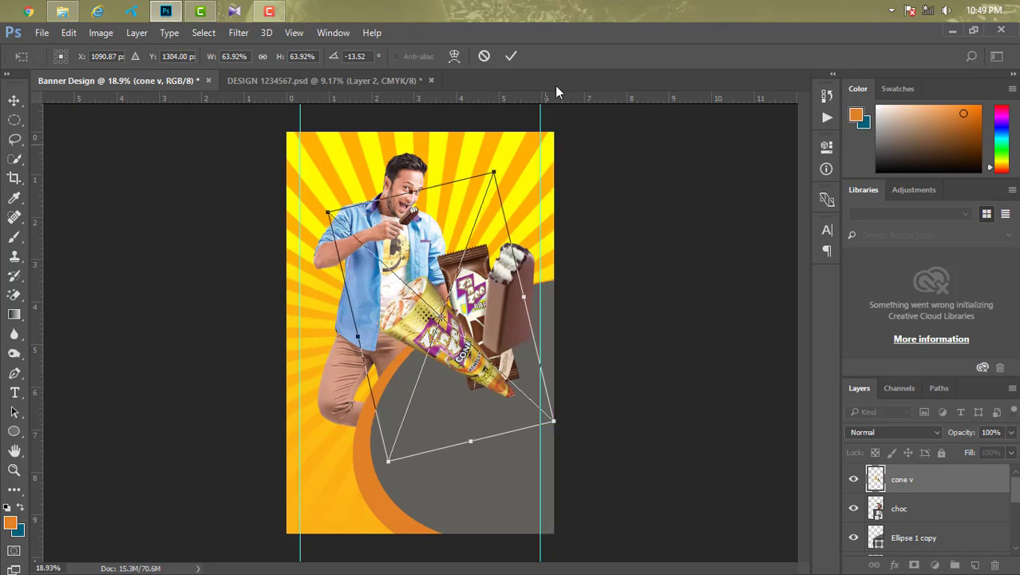
left_click(512, 56)
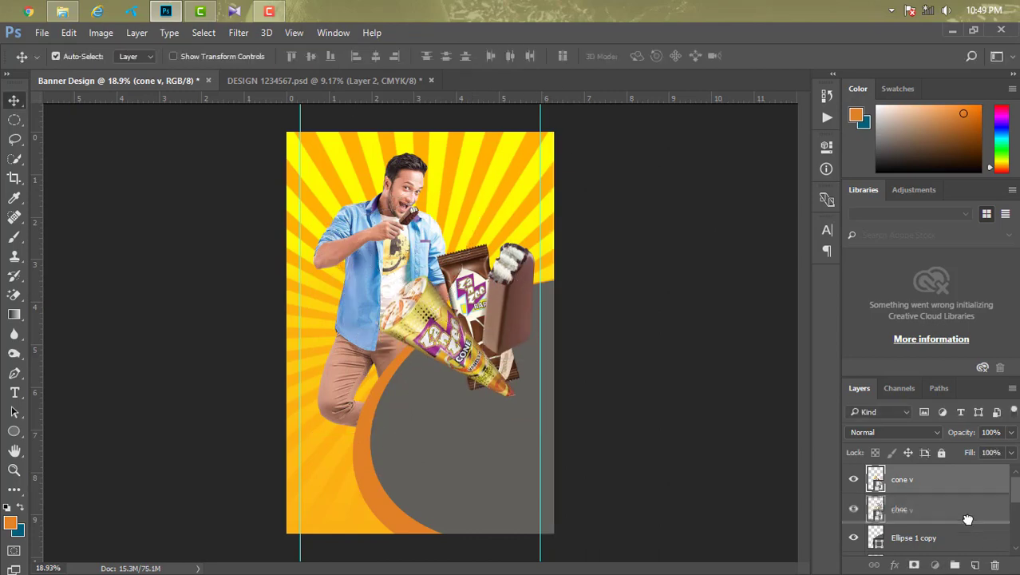
left_click_drag(966, 498, 949, 523)
Step: Place cone c at about 65%, tilted −11°, below the first cone by the man's knee
left_click(165, 11)
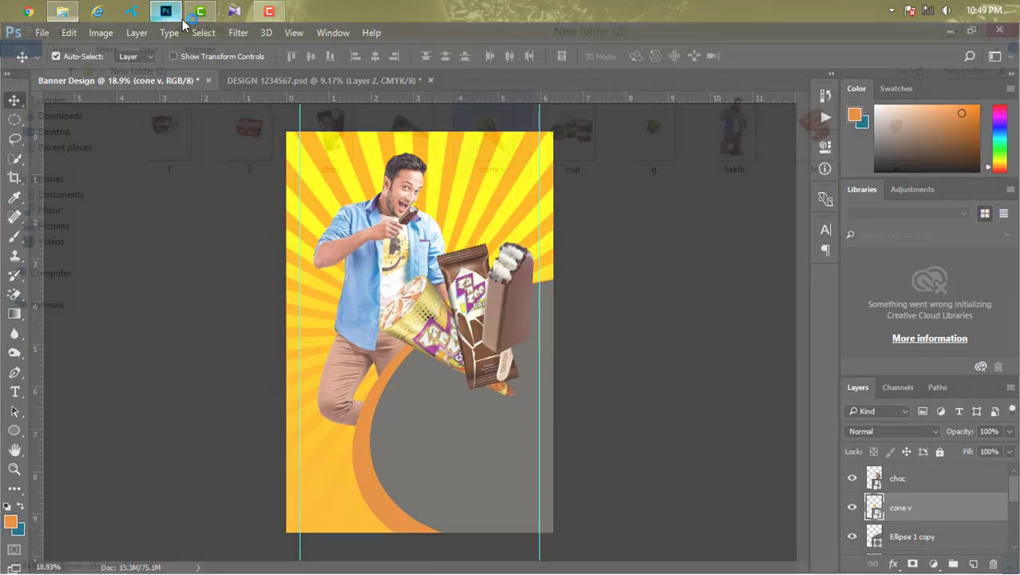
left_click(391, 136)
mouse_move(391, 136)
left_mouse_down()
mouse_move(446, 351)
mouse_move(471, 348)
left_mouse_up()
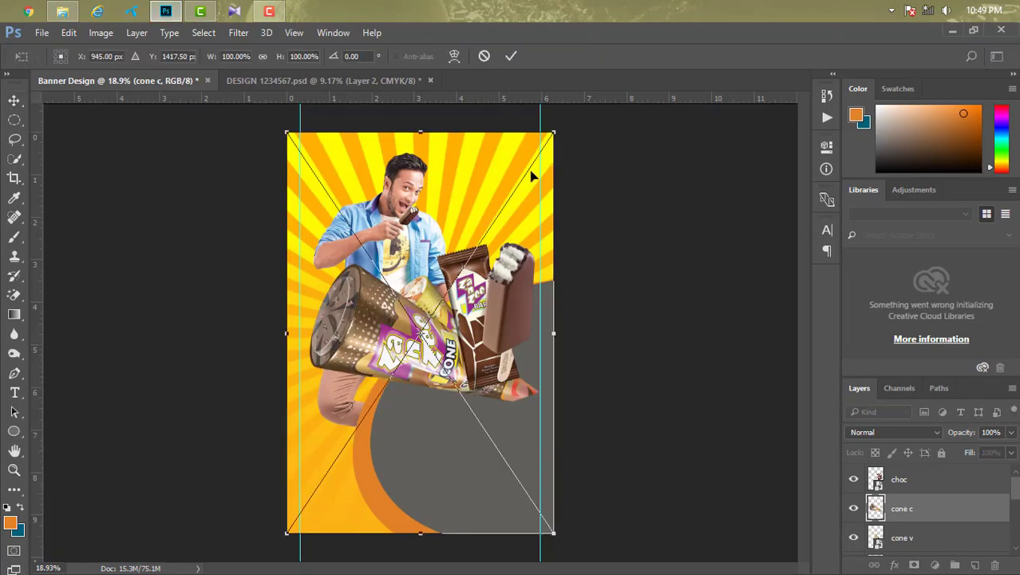
left_click_drag(552, 134, 497, 191)
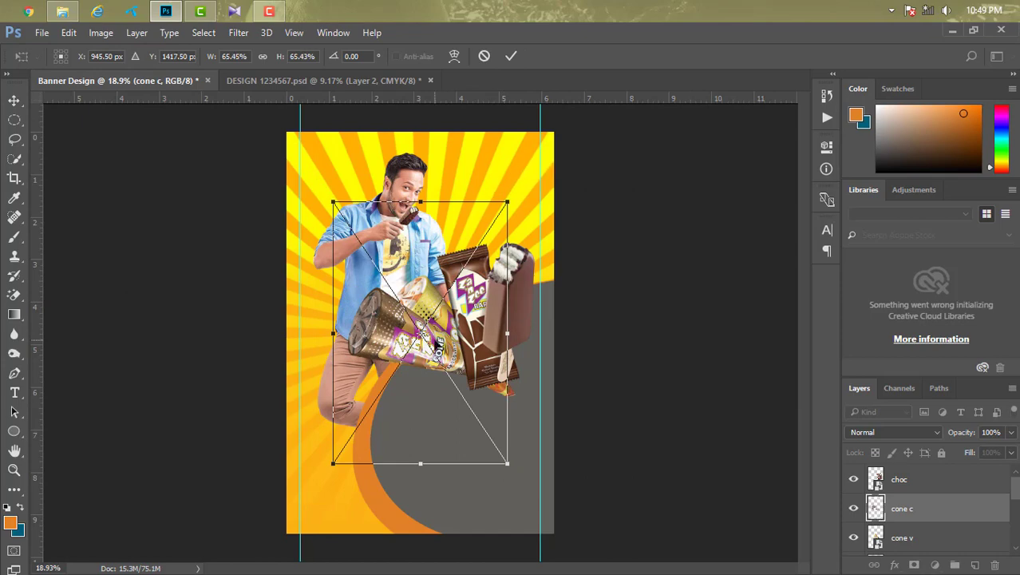
left_click_drag(437, 348, 445, 391)
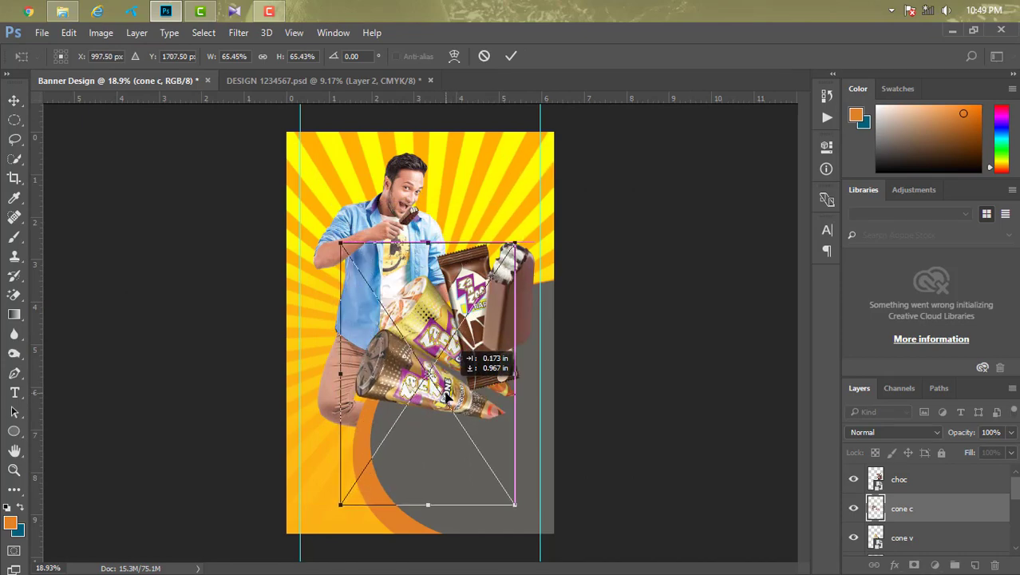
left_click_drag(571, 351, 589, 302)
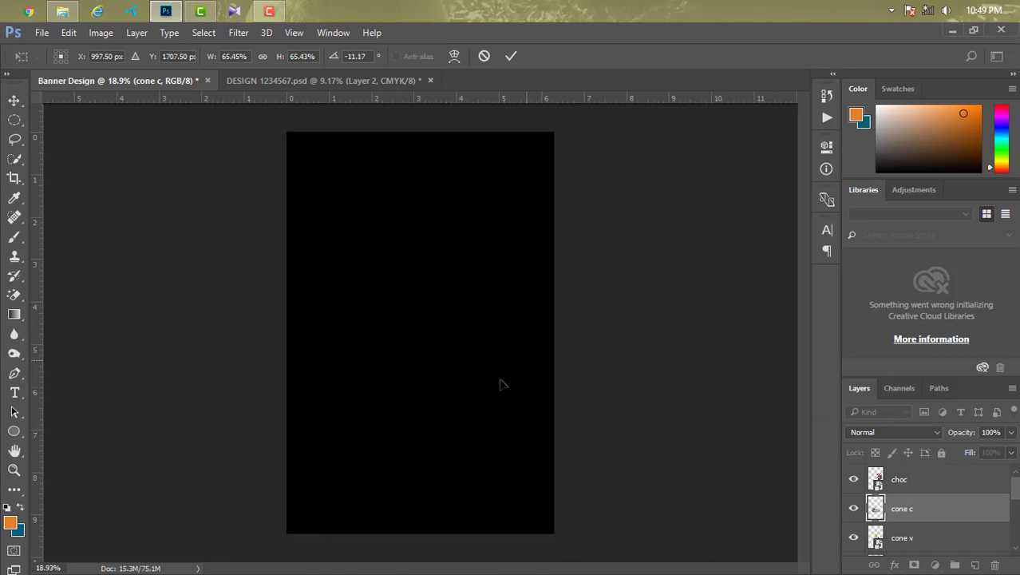
left_click_drag(451, 401, 464, 380)
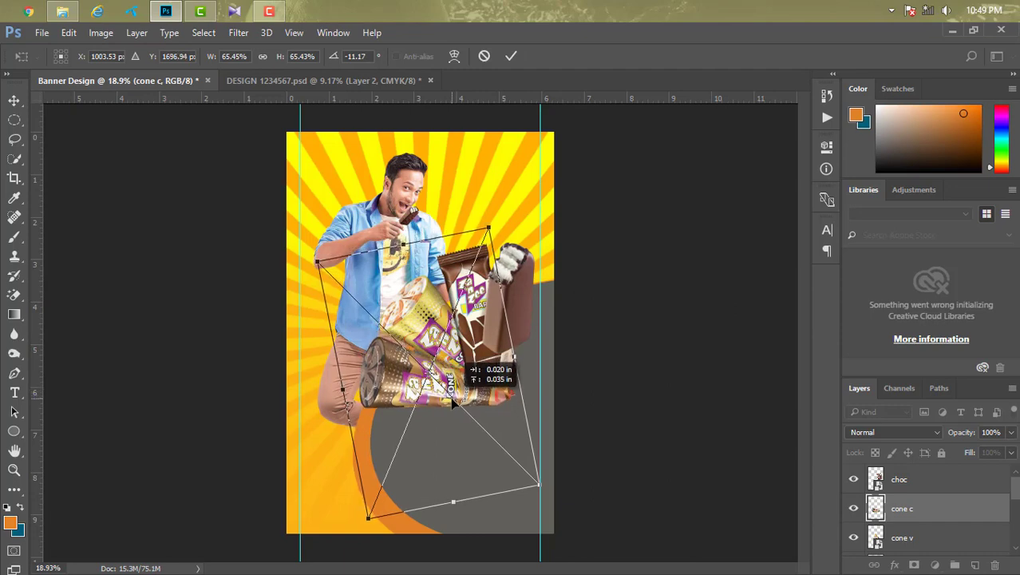
left_click(511, 55)
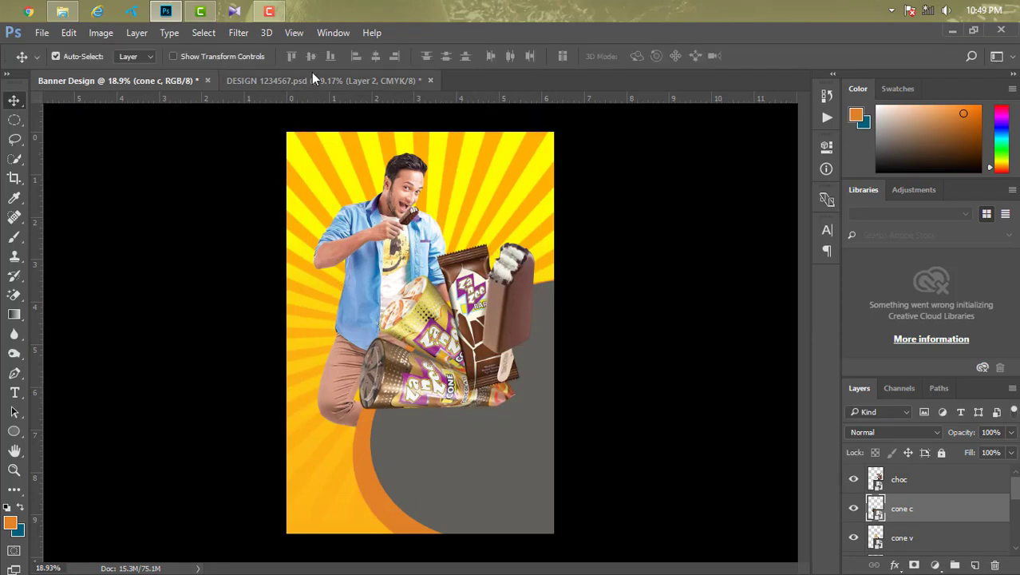
left_click(166, 11)
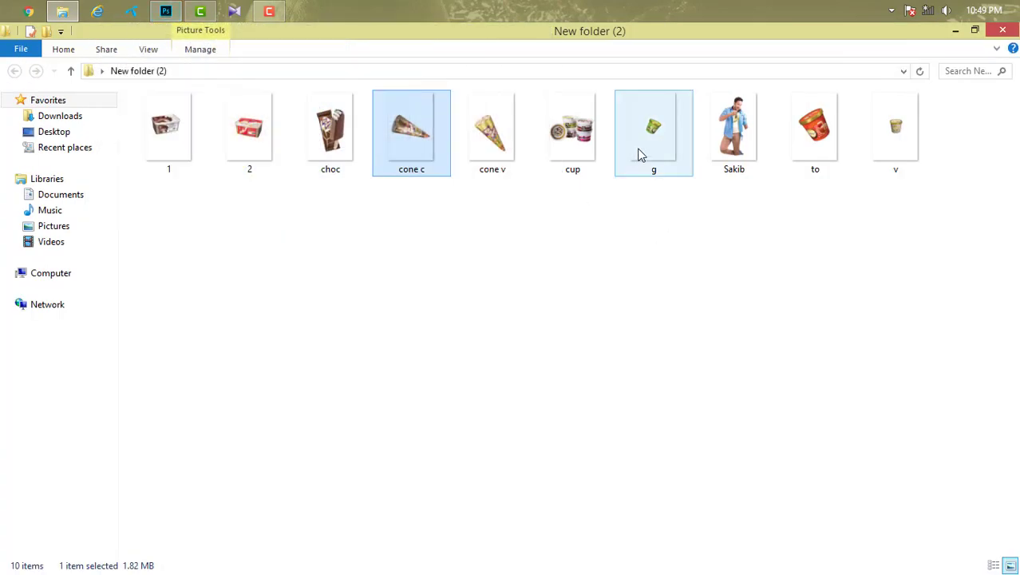
Step: Place the ice cream cups at about 65.5% lower right, with the cup layer above choc
mouse_move(572, 128)
left_mouse_down()
mouse_move(158, 16)
mouse_move(465, 423)
left_mouse_up()
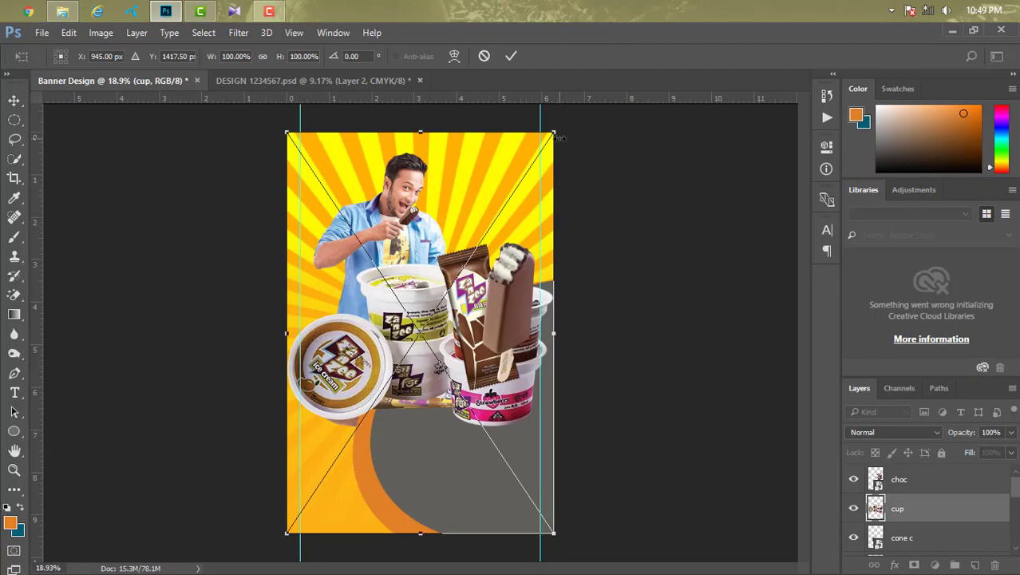
left_click_drag(560, 137, 511, 189)
left_click_drag(439, 356, 481, 418)
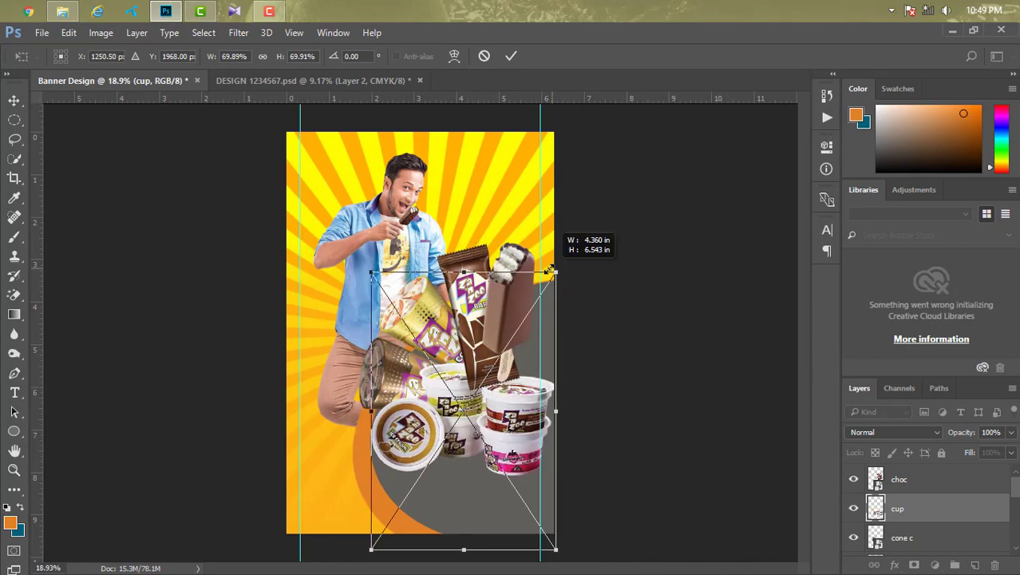
left_click_drag(557, 270, 539, 283)
left_click(509, 58)
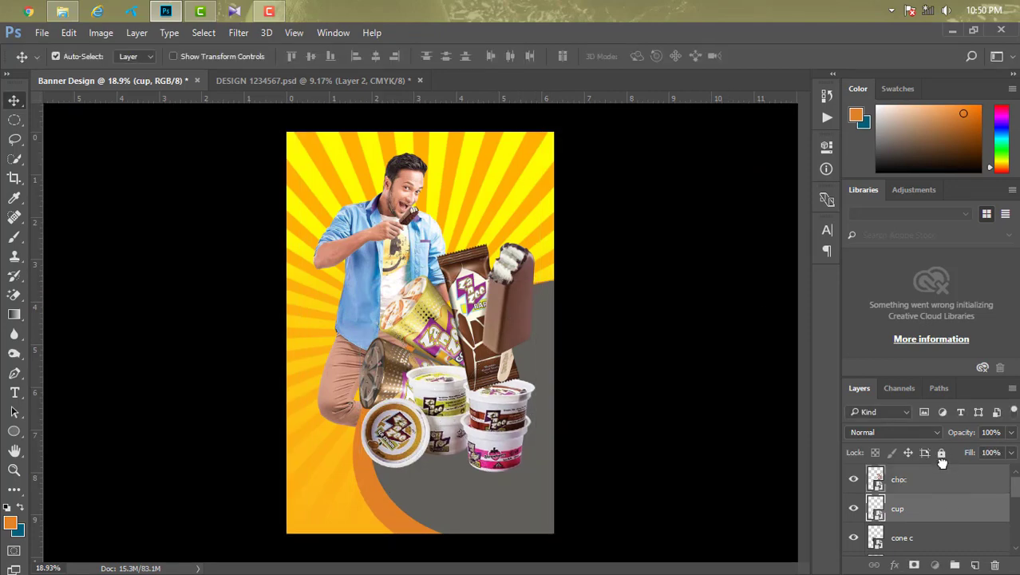
left_click_drag(942, 508, 942, 464)
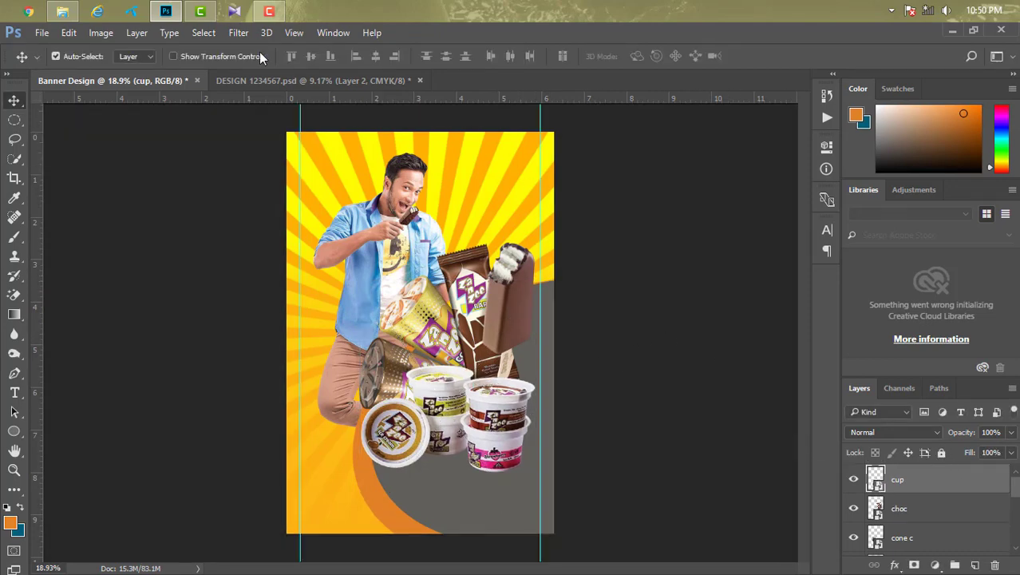
left_click(166, 10)
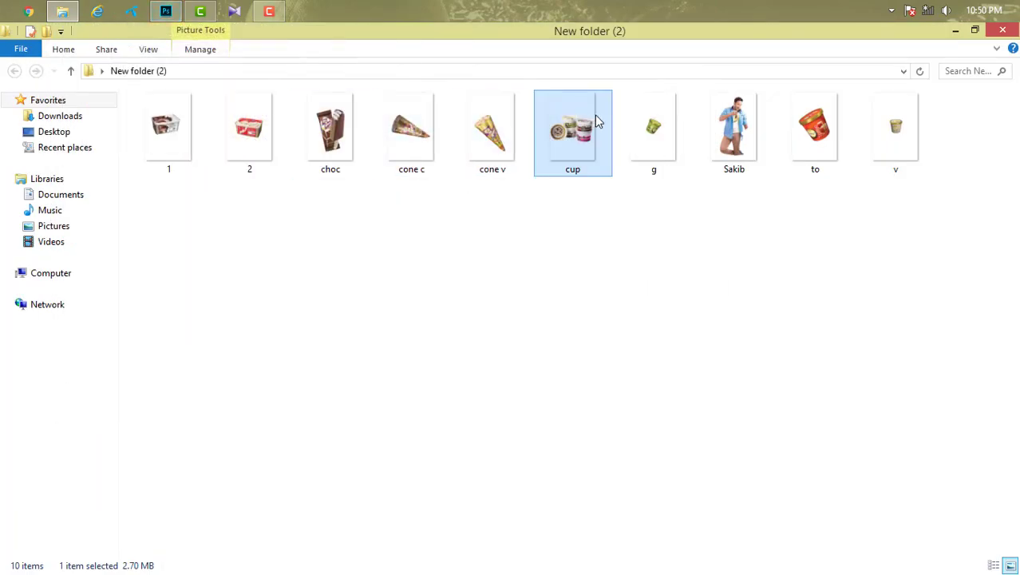
Step: Drop ice cream tub image 2 onto the poster, move it down-right, and scale it to about 71%
left_click_drag(239, 134, 198, 45)
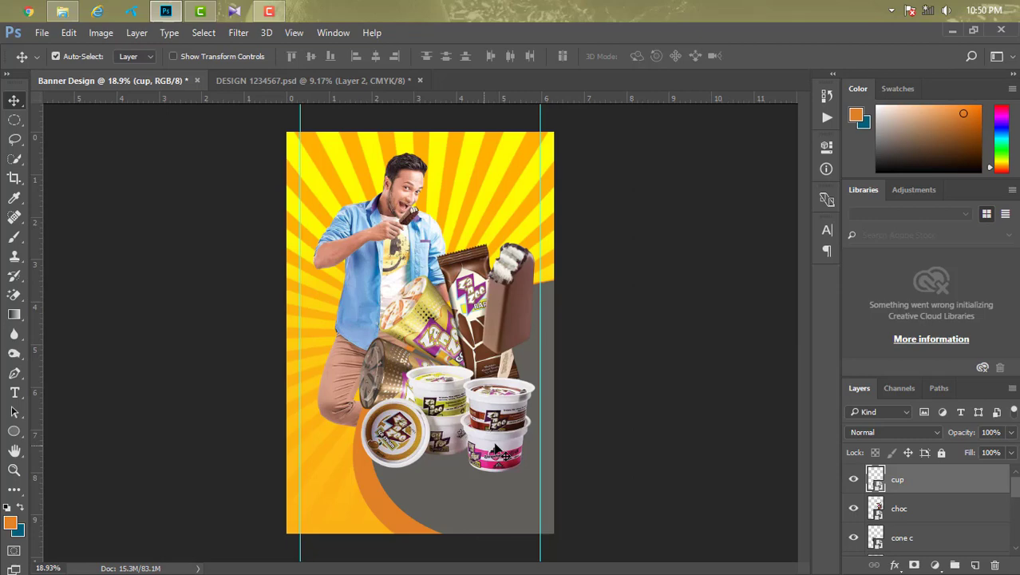
left_click_drag(198, 46, 521, 427)
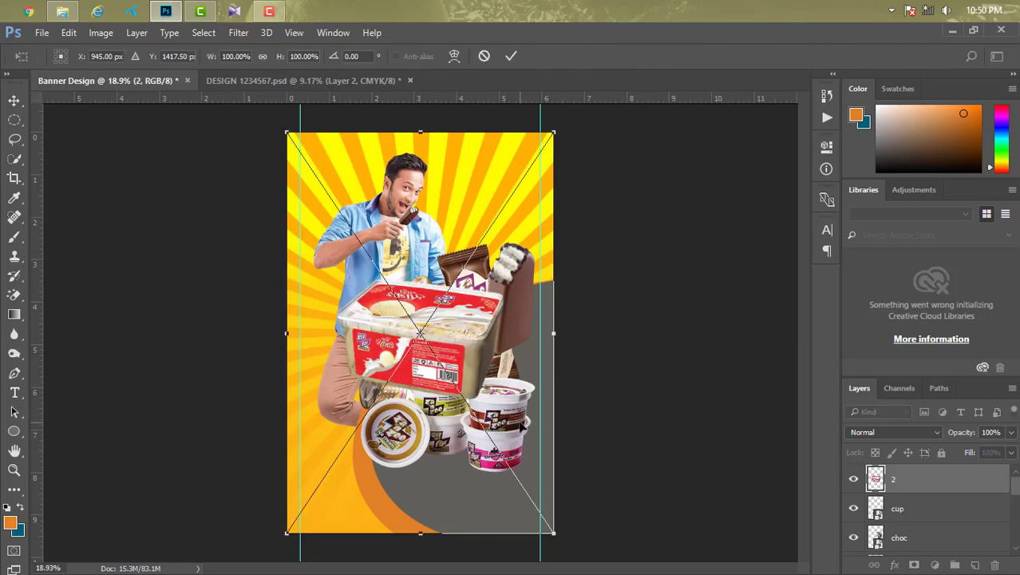
left_click_drag(470, 351, 535, 474)
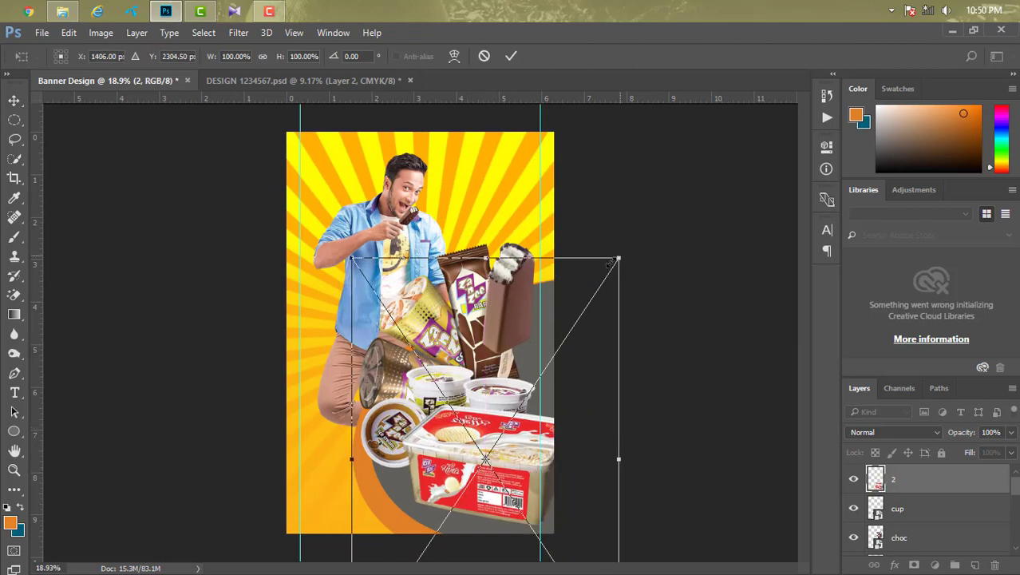
mouse_move(611, 262)
left_mouse_down()
mouse_move(556, 295)
mouse_move(572, 320)
left_mouse_up()
Step: Commit tub 2 nudged slightly up, then add chocolate tub image 1 at about 57% in the pile
left_click_drag(511, 464, 506, 460)
left_click(509, 58)
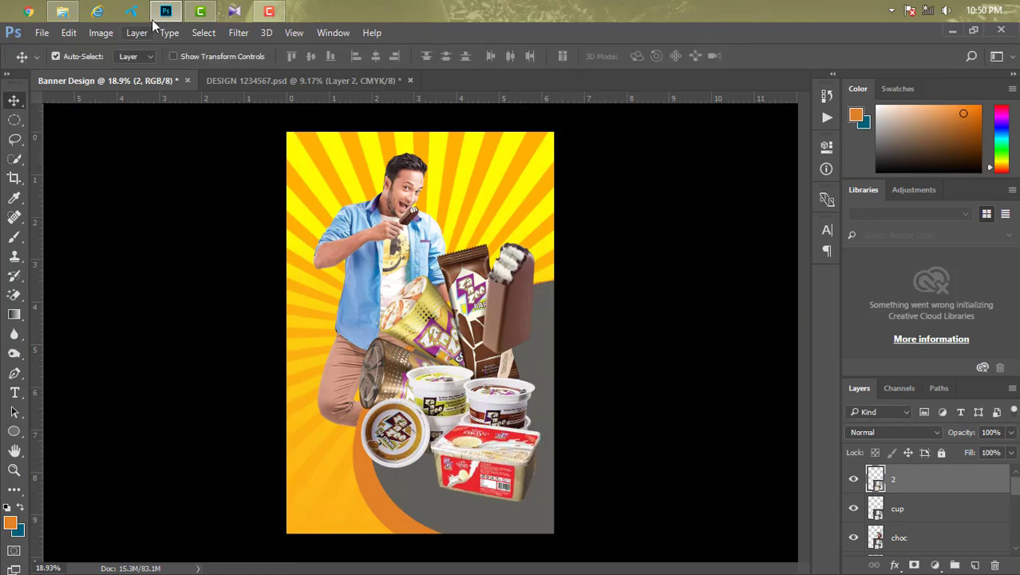
key("alt+Tab")
mouse_move(159, 135)
left_mouse_down()
mouse_move(397, 431)
mouse_move(419, 386)
left_mouse_up()
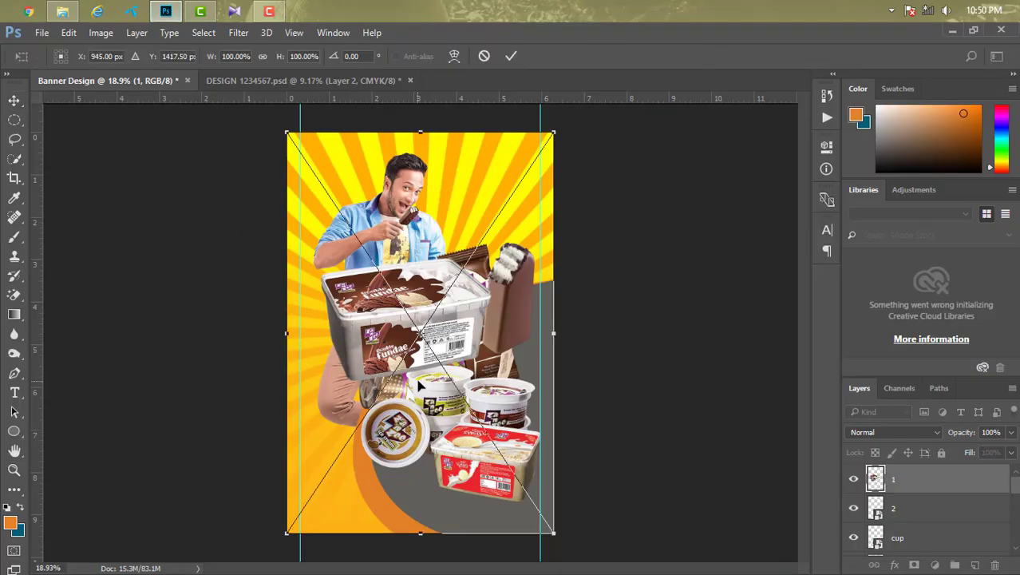
left_click_drag(555, 130, 455, 218)
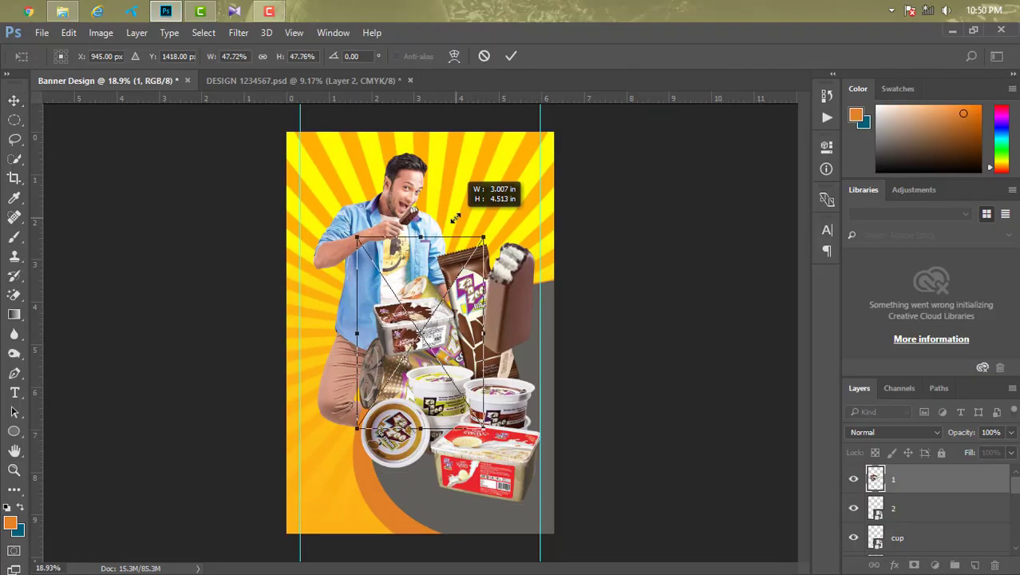
left_click_drag(439, 333, 414, 466)
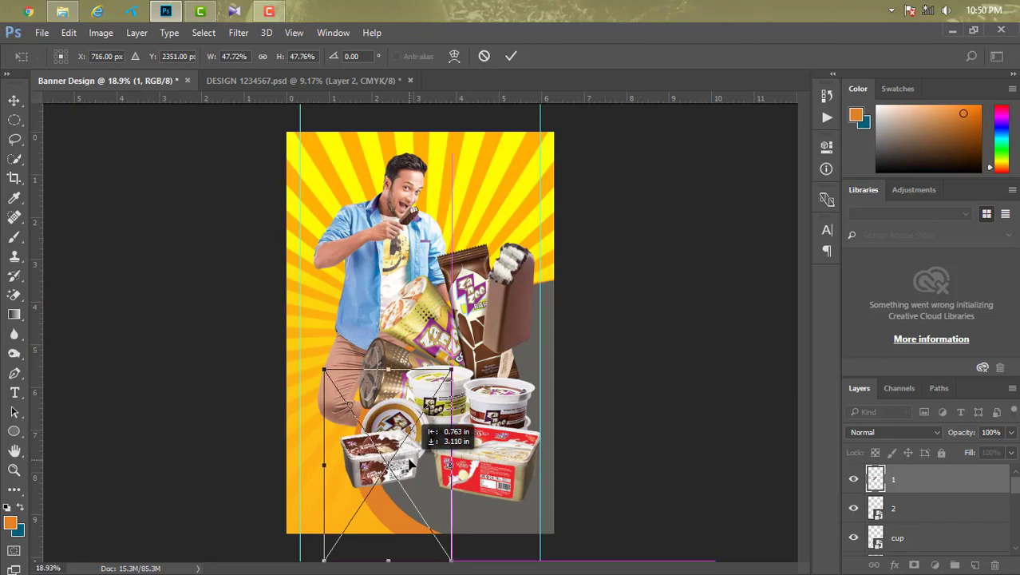
left_click_drag(458, 369, 502, 351)
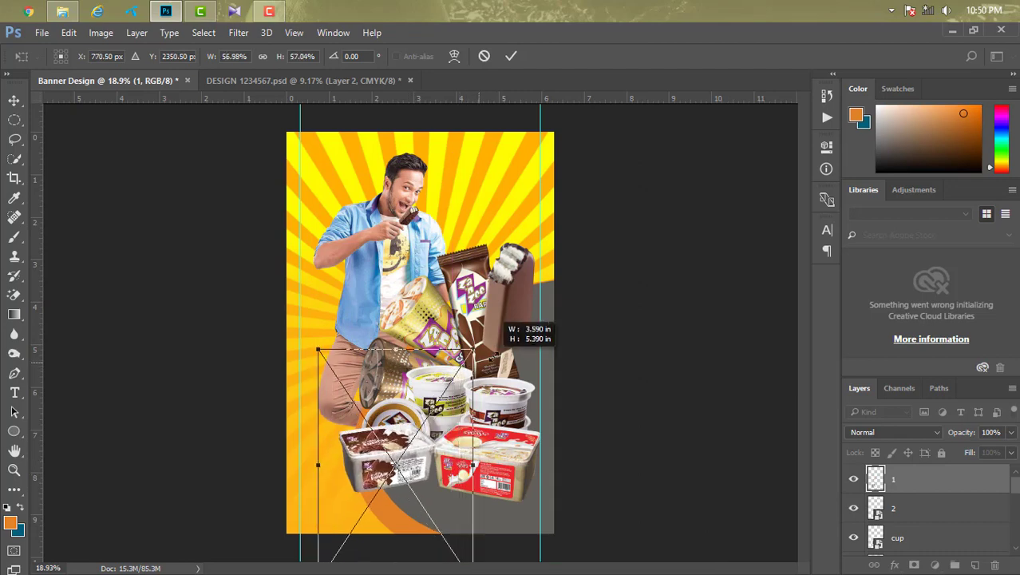
key("Return")
Step: Shrink the red tub (layer 2) to about 60% and nudge the chocolate tub beside it
left_click(501, 471)
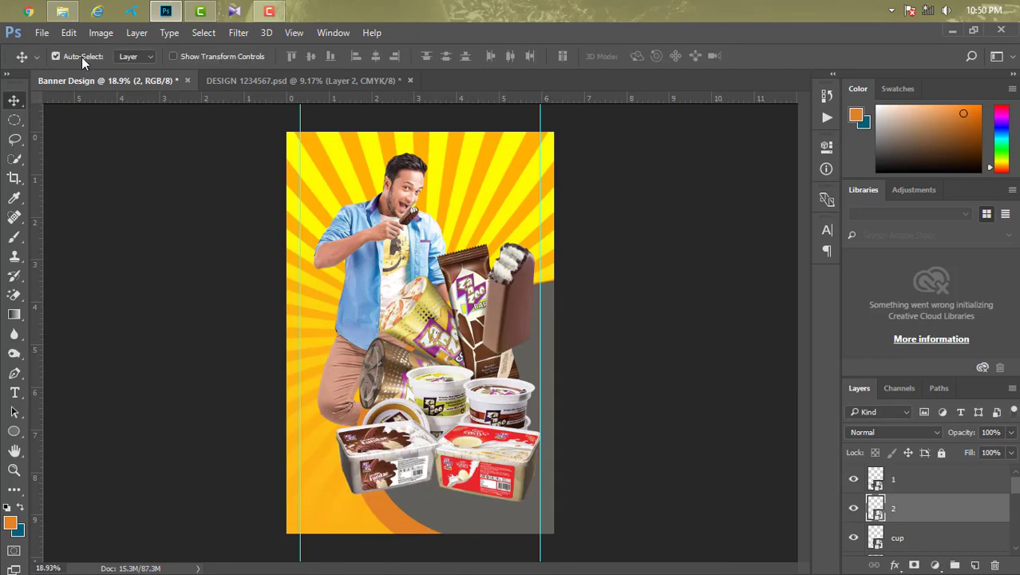
left_click(69, 33)
left_click(144, 333)
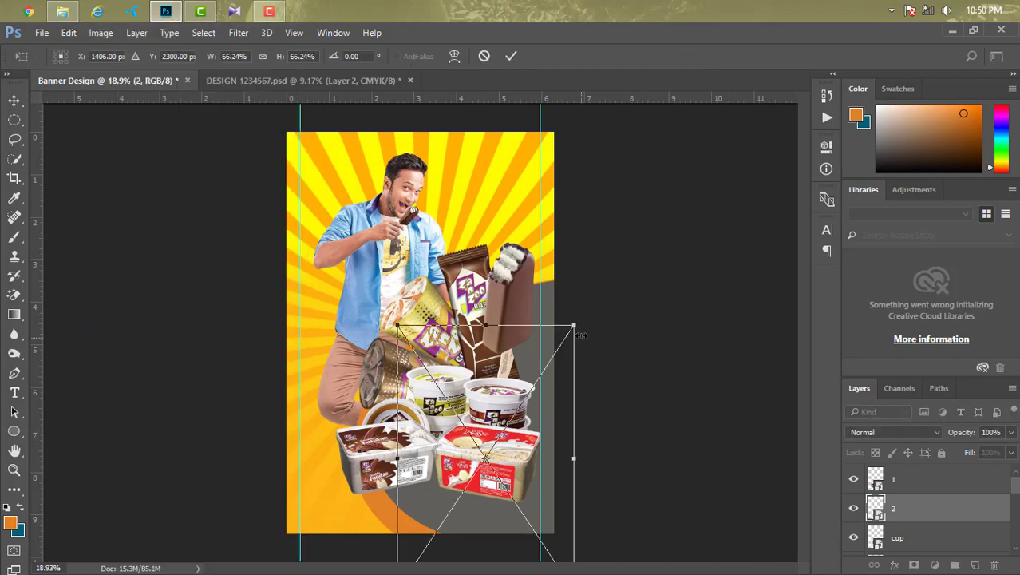
left_click_drag(576, 323, 563, 328)
left_click(510, 56)
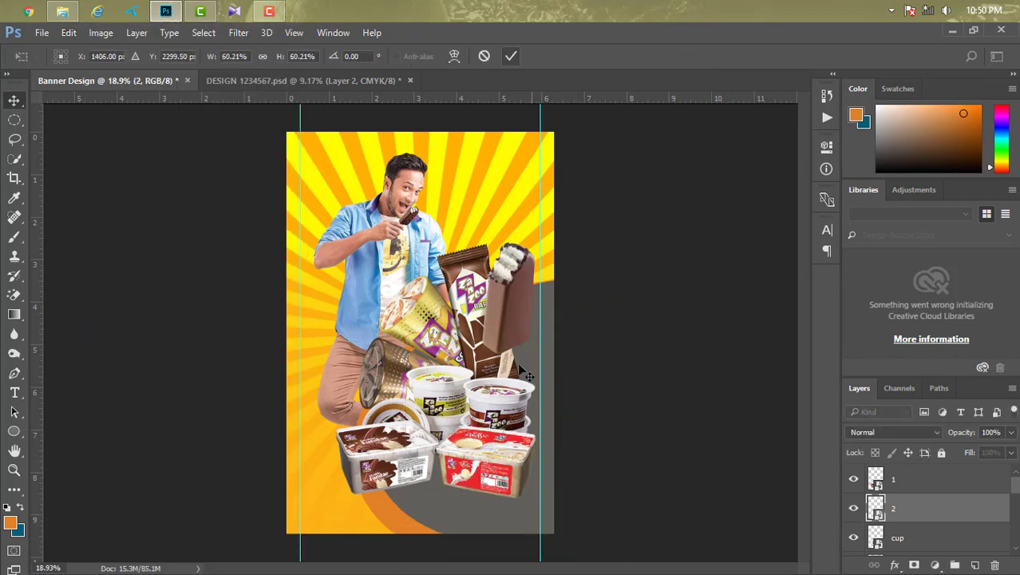
left_click_drag(411, 475, 407, 479)
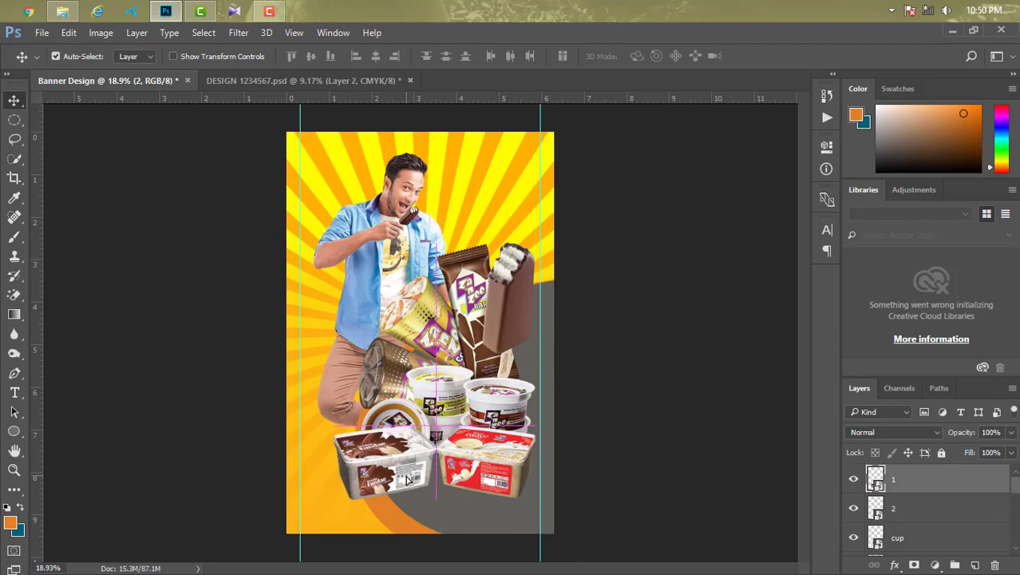
left_click(62, 11)
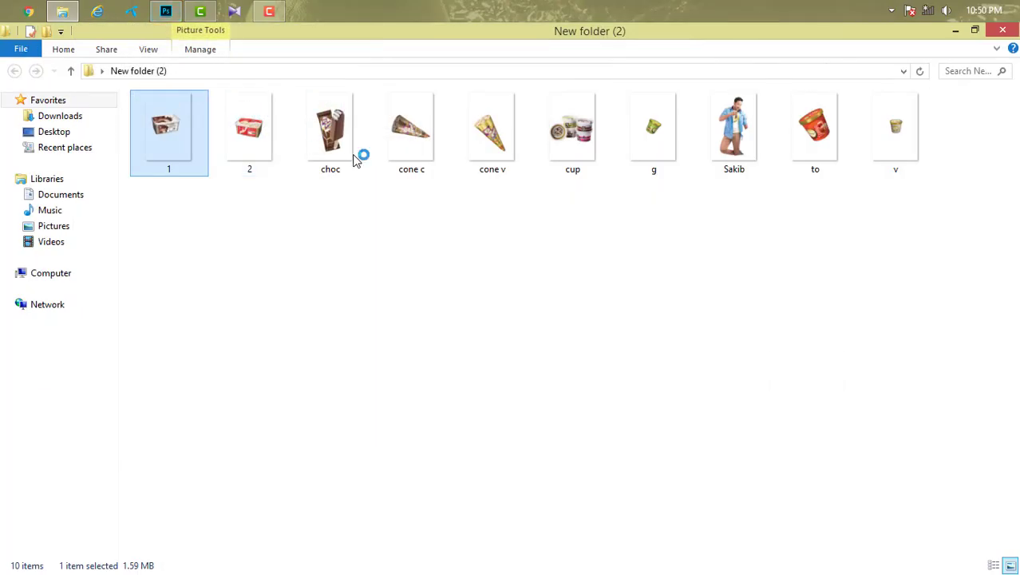
Step: Place vanilla cup image v at about 60%, centred just below the two tubs
left_click(653, 128)
mouse_move(871, 142)
left_mouse_down()
mouse_move(58, 83)
mouse_move(440, 467)
left_mouse_up()
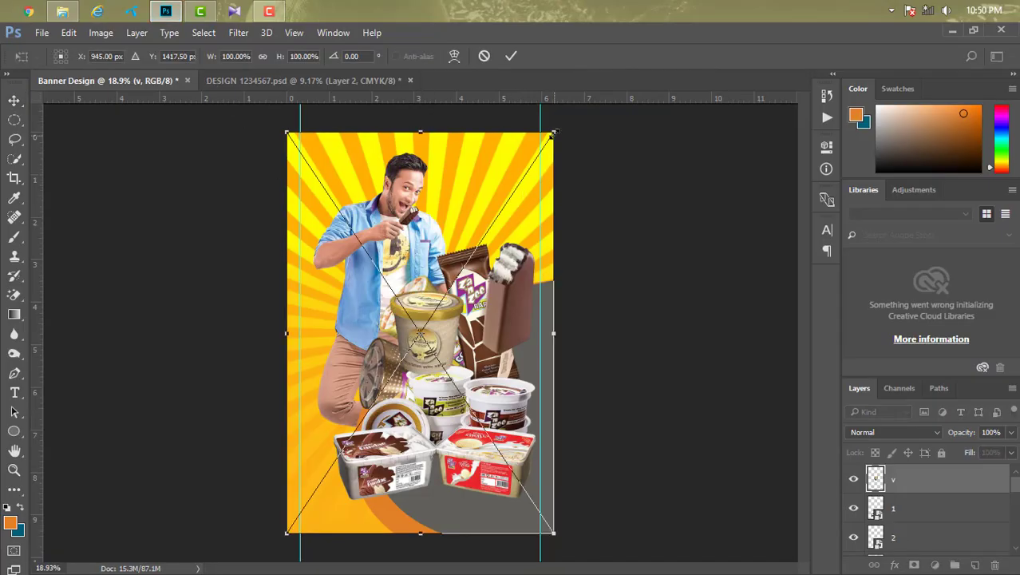
left_click_drag(553, 134, 499, 213)
left_click_drag(443, 340, 460, 516)
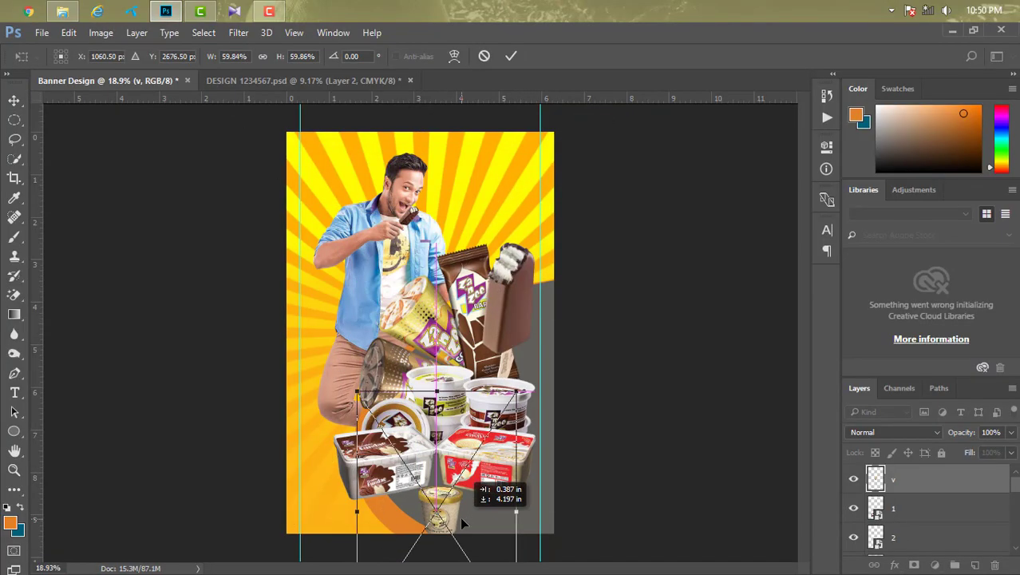
scroll(459, 516, "up", 1)
scroll(471, 503, "up", 1)
scroll(480, 489, "down", 1)
scroll(455, 447, "down", 1)
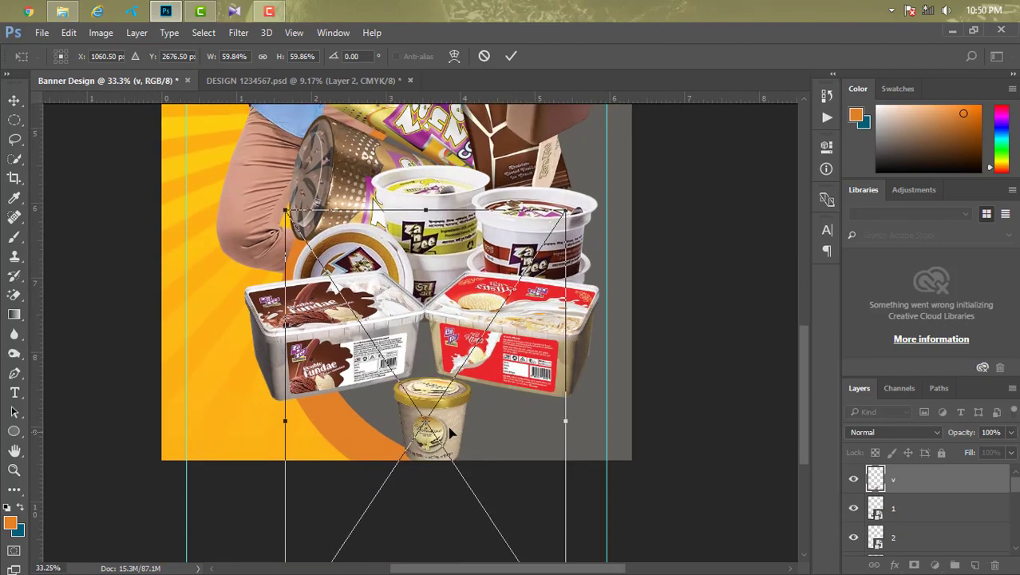
left_click_drag(451, 433, 451, 400)
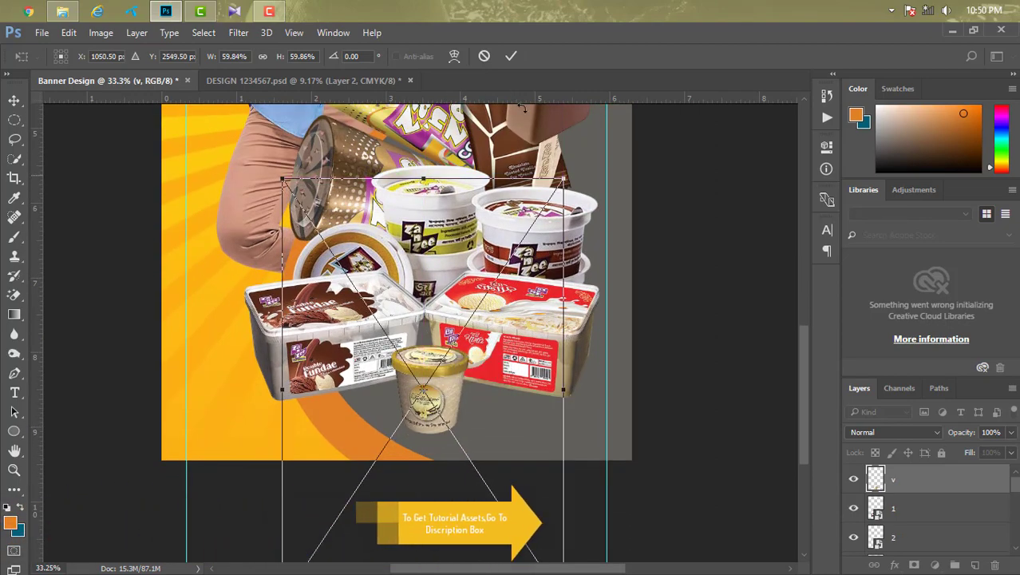
left_click(510, 56)
Step: Bring Toffee cup image 'to' into the poster and shrink it to about 39%
left_click(62, 11)
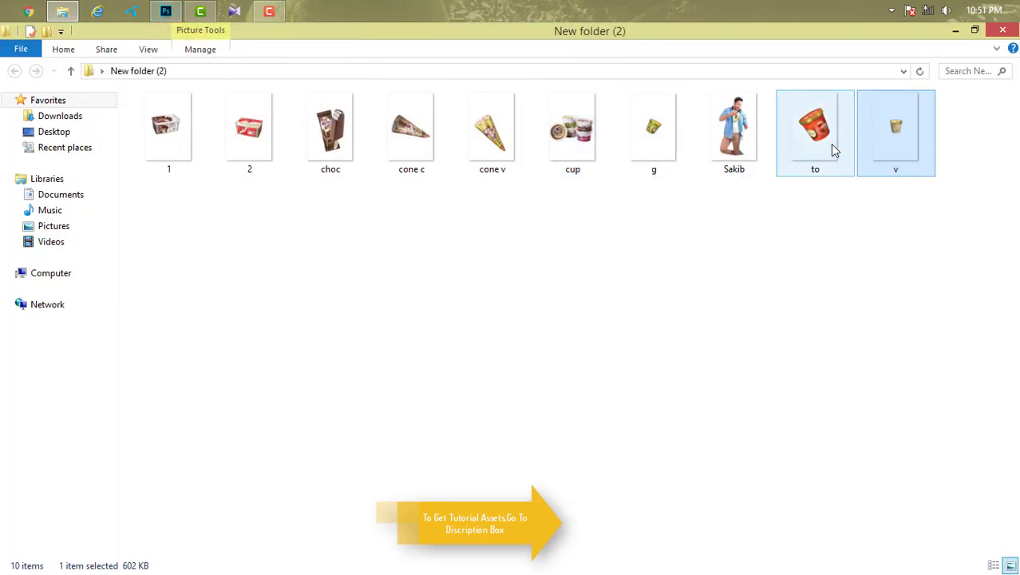
mouse_move(815, 132)
left_mouse_down()
mouse_move(164, 11)
mouse_move(375, 435)
left_mouse_up()
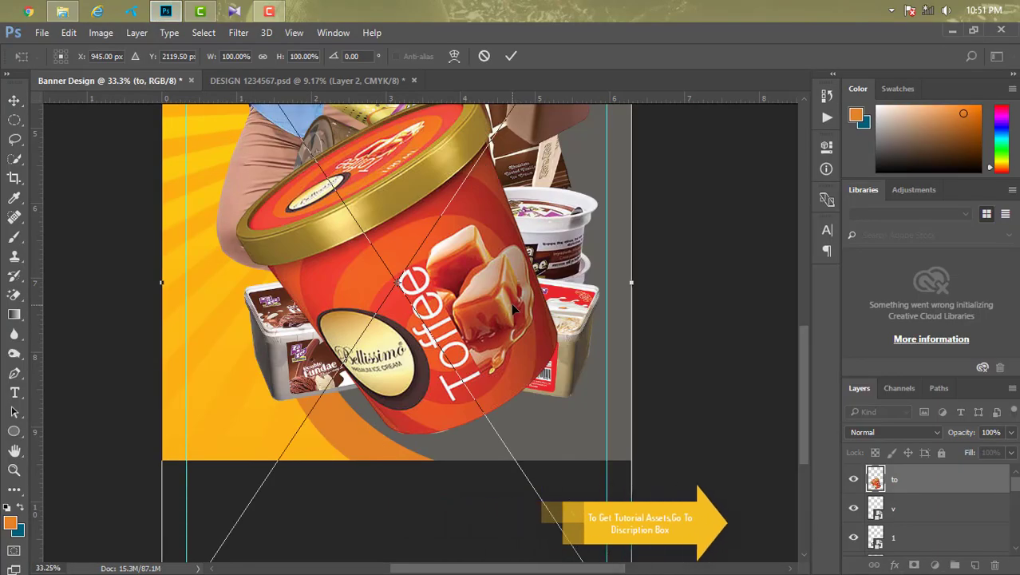
scroll(595, 320, "down", 2)
scroll(603, 307, "down", 1)
scroll(607, 297, "down", 1)
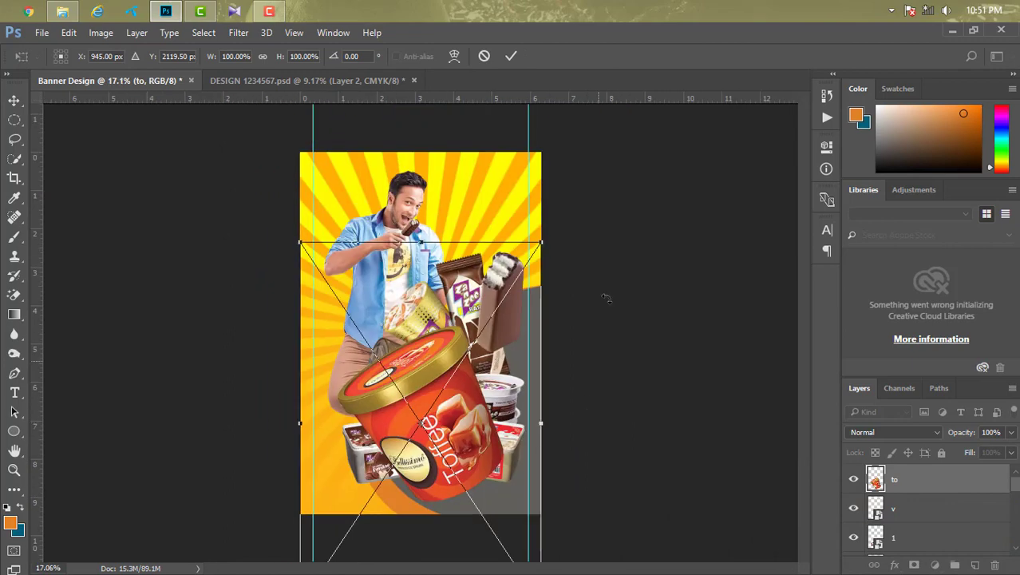
left_click_drag(535, 262, 467, 353)
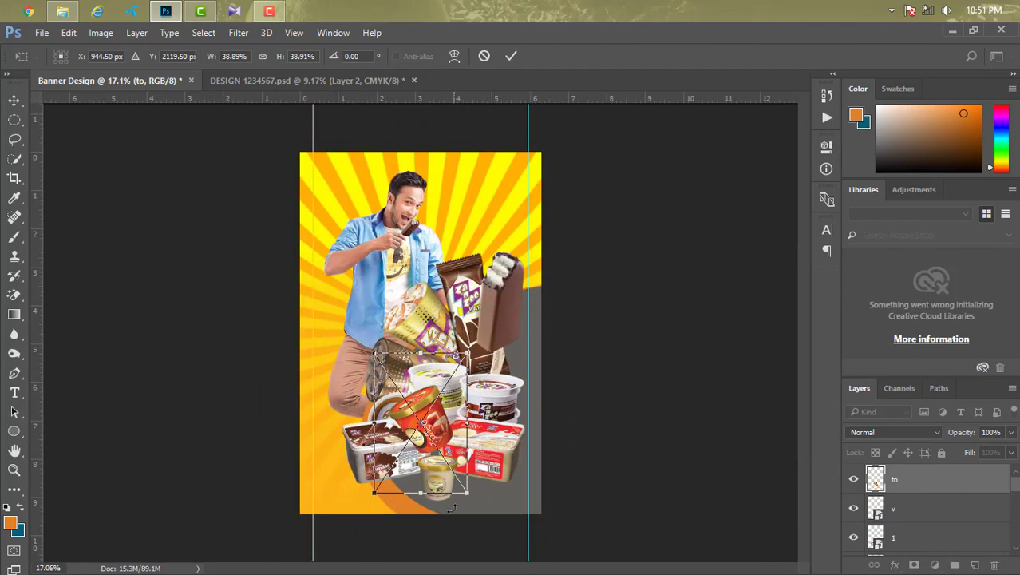
Step: Shrink the Toffee cup to about 27% and commit it just left of the vanilla cup
scroll(433, 471, "up", 3)
scroll(435, 526, "up", 1)
scroll(435, 527, "up", 1)
left_click_drag(435, 315, 380, 377)
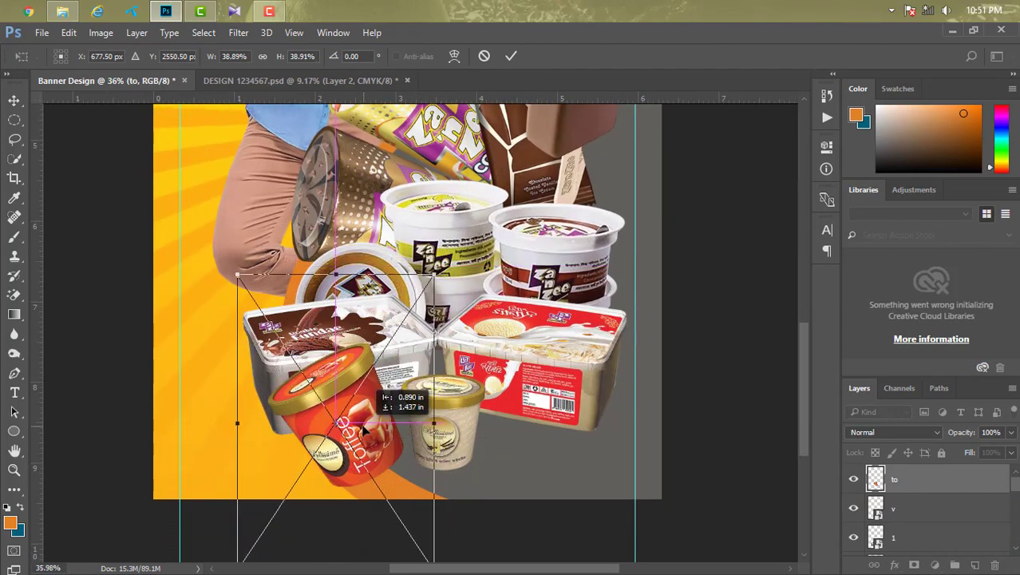
left_click_drag(448, 264, 403, 336)
left_click_drag(391, 408, 401, 430)
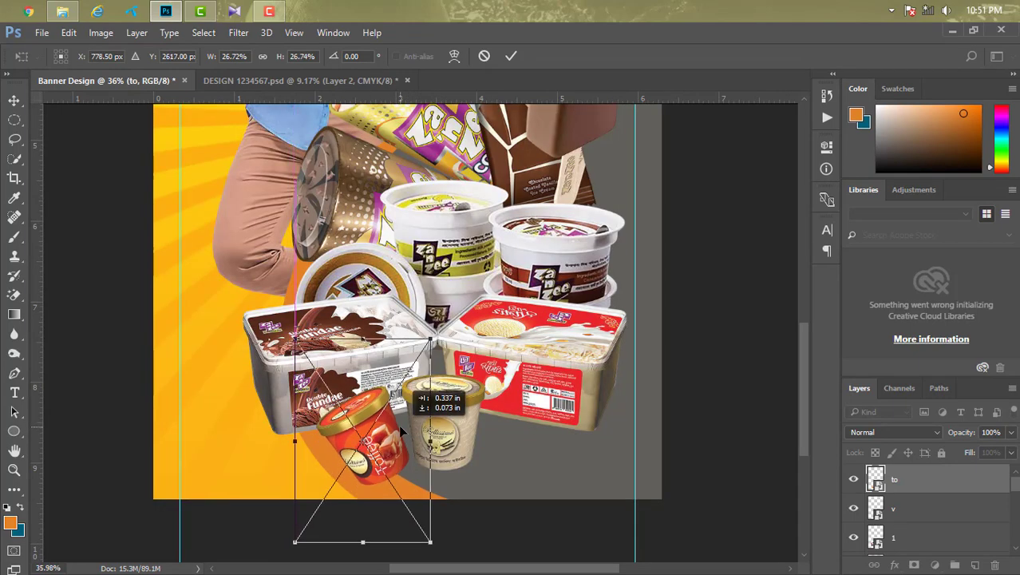
left_click_drag(401, 431, 402, 439)
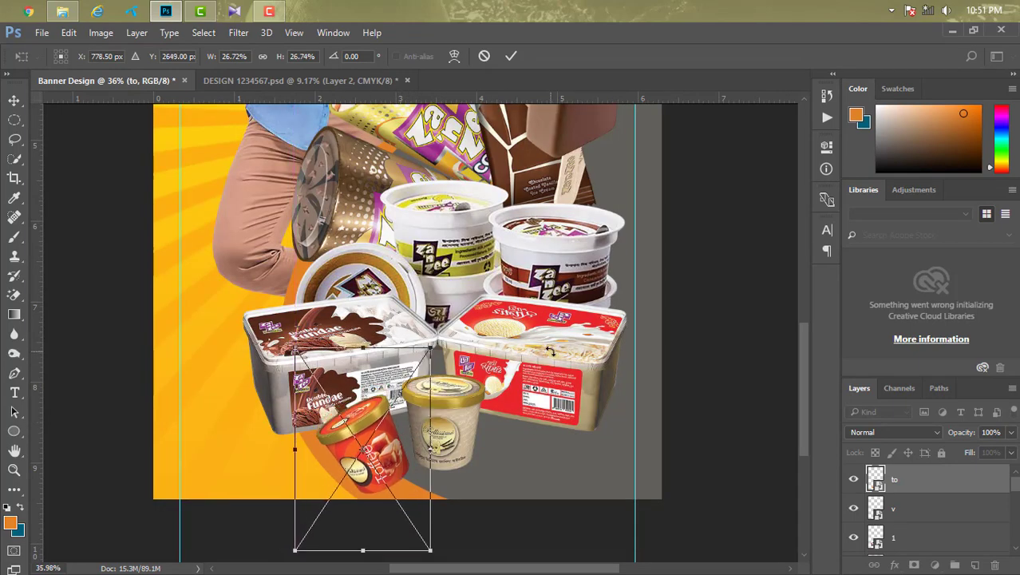
key("Up")
key("Up")
key("Up")
key("Up")
key("Up")
key("Up")
key("Up")
key("Up")
key("Up")
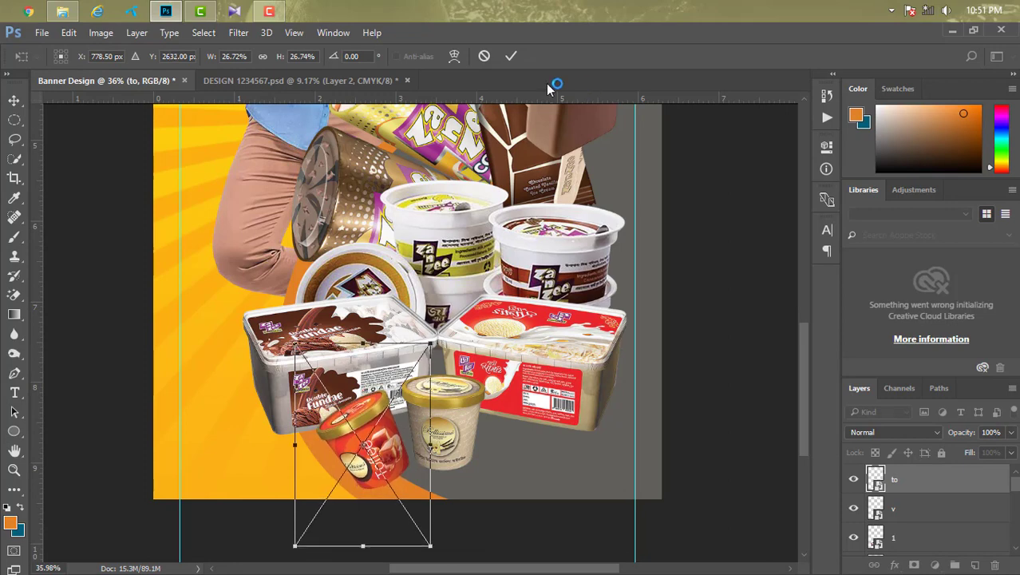
left_click(511, 56)
Step: Place green cup image g at about 55% just right of the vanilla cup
left_click(168, 11)
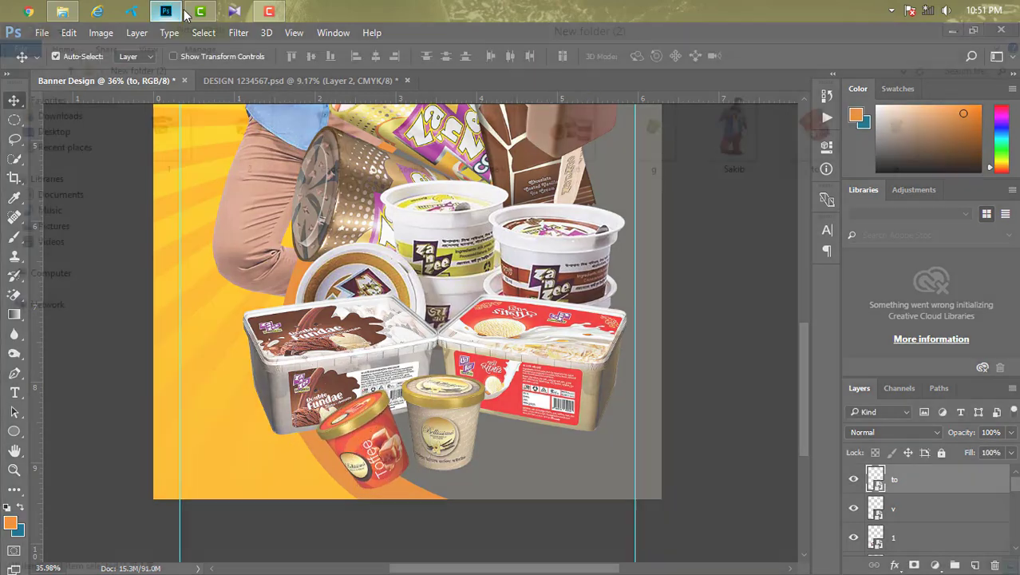
mouse_move(655, 124)
left_mouse_down()
mouse_move(499, 476)
mouse_move(518, 420)
left_mouse_up()
key("ctrl+0")
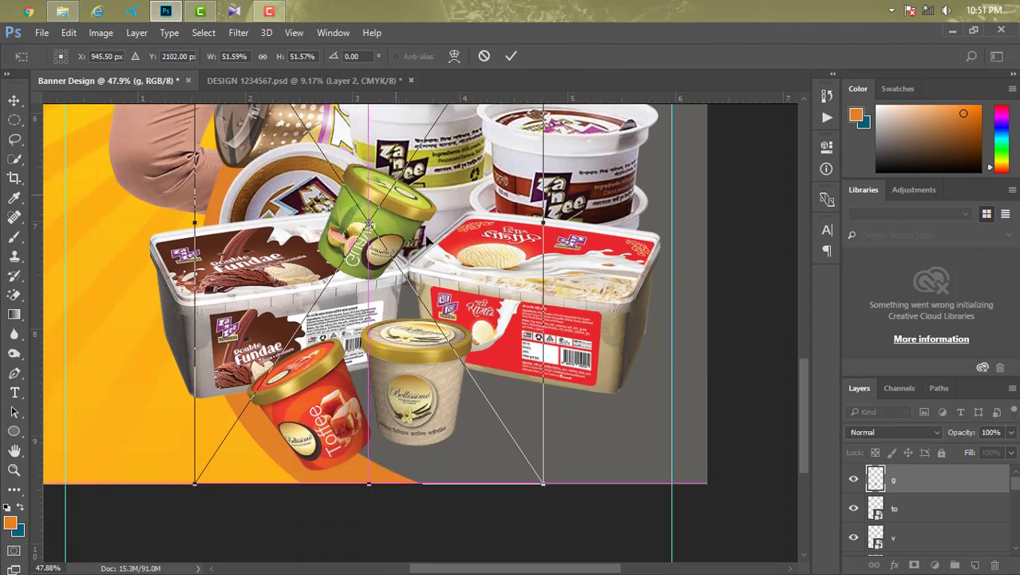
left_click_drag(403, 302, 551, 386)
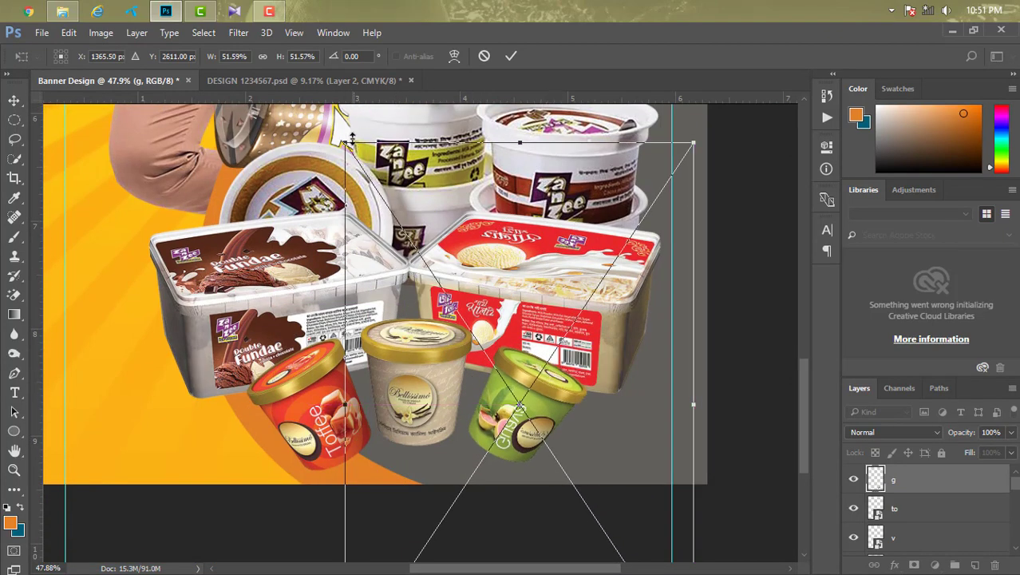
left_click_drag(342, 138, 330, 122)
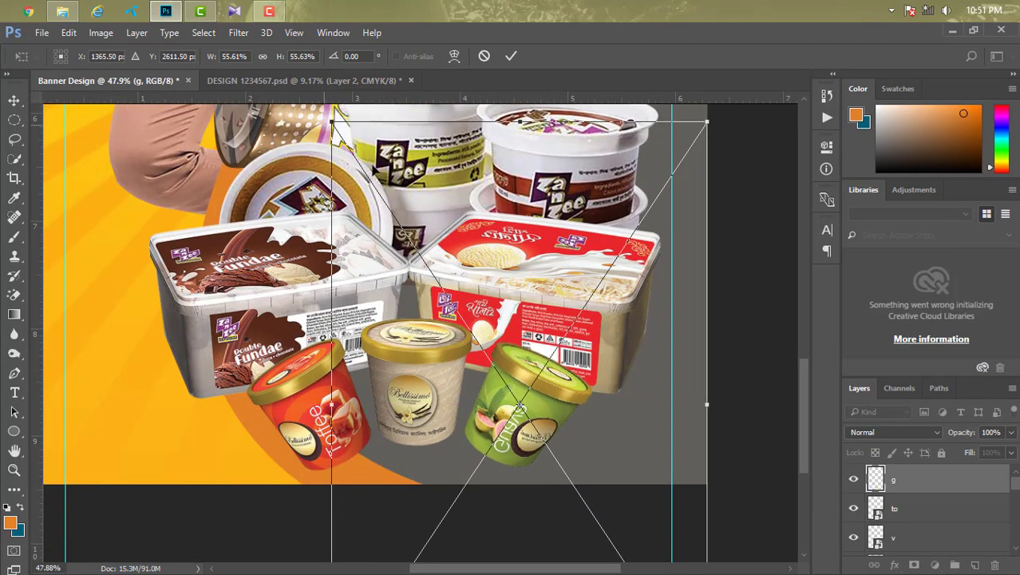
left_click(511, 56)
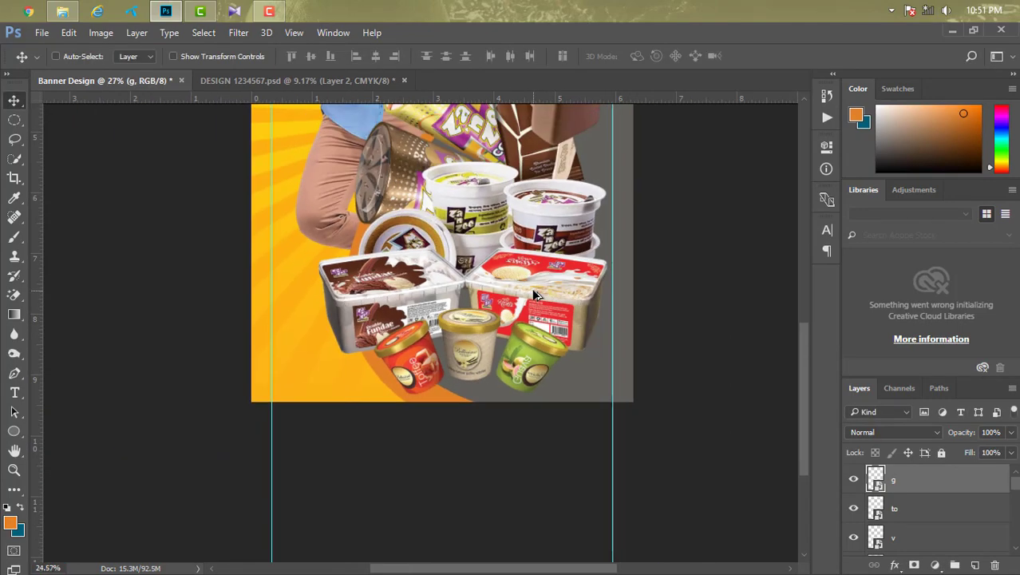
Step: Group the ice cream product layers and rename the group 'ice cream'
left_click(937, 499, "shift")
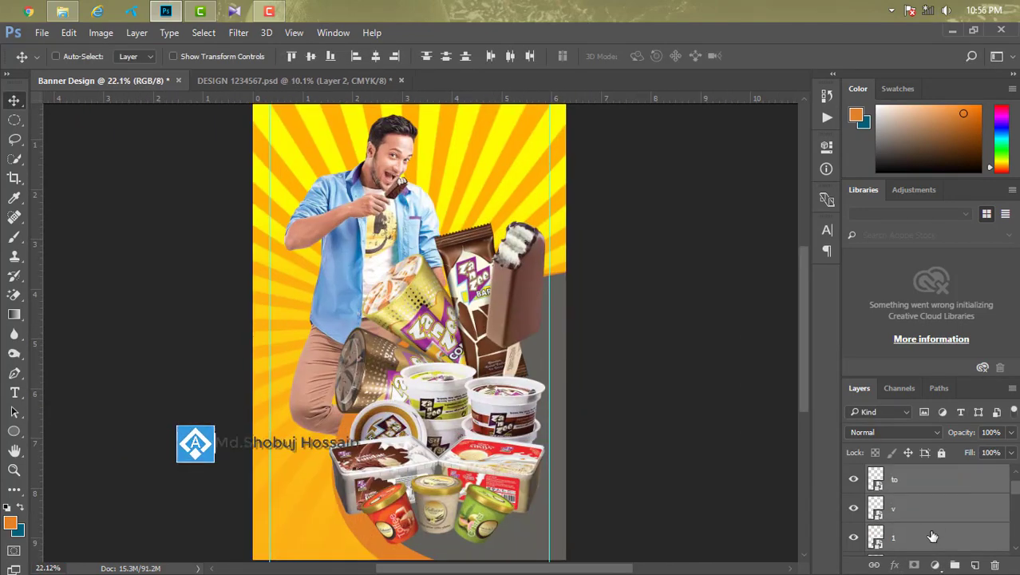
key("Delete")
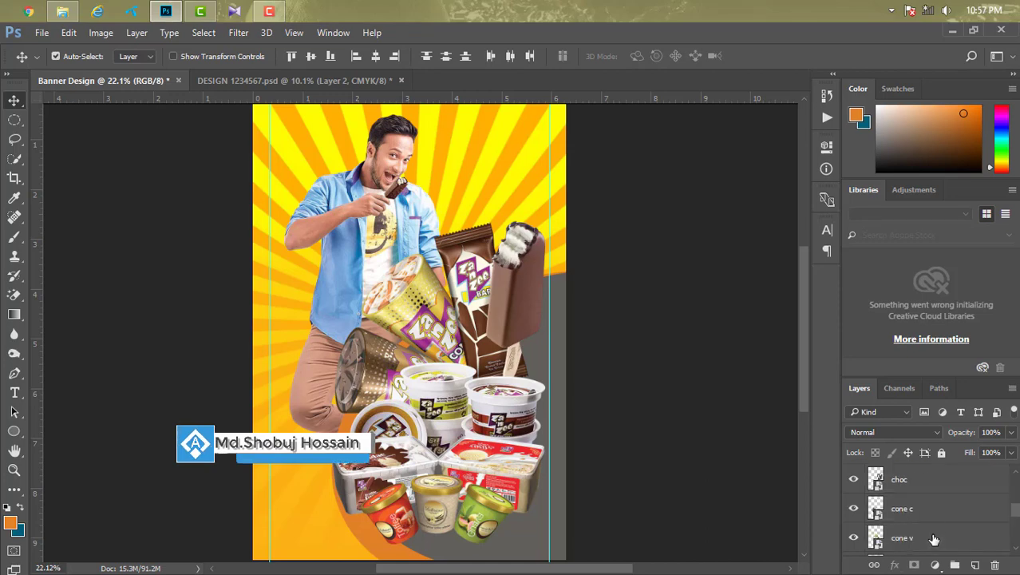
left_click(935, 508, "ctrl")
left_click(940, 539, "ctrl")
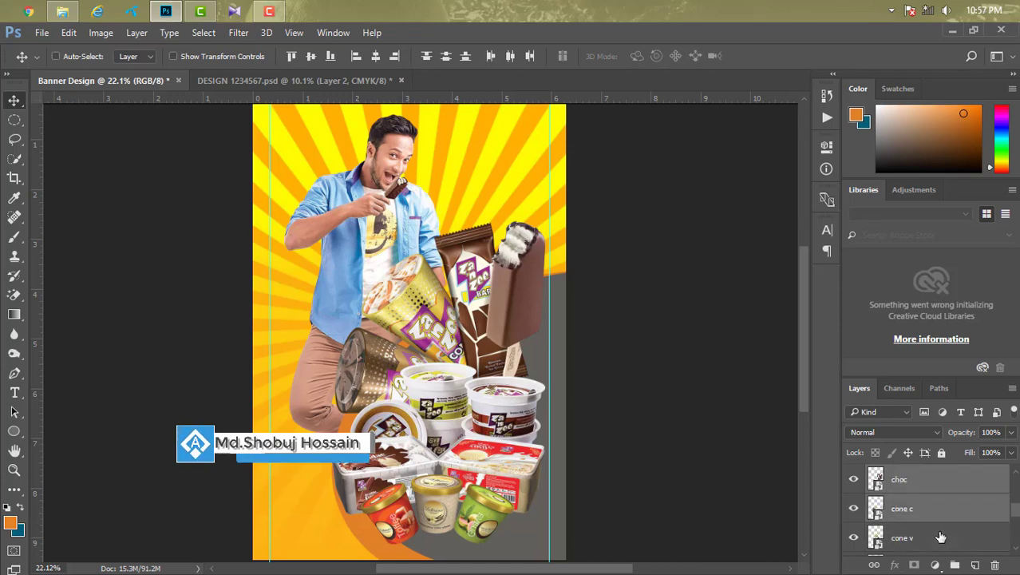
key("Delete")
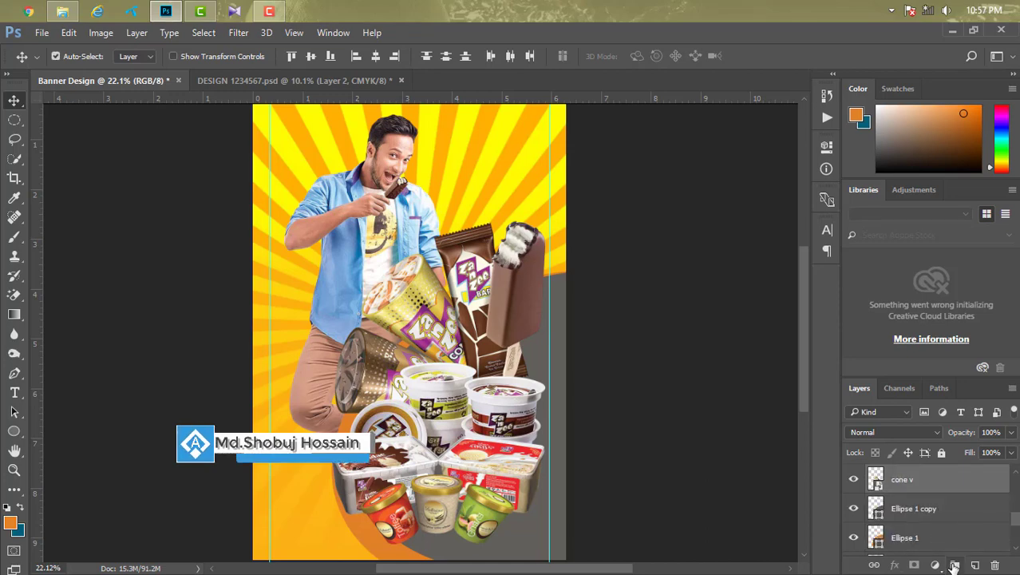
left_click(954, 565)
left_click(854, 473)
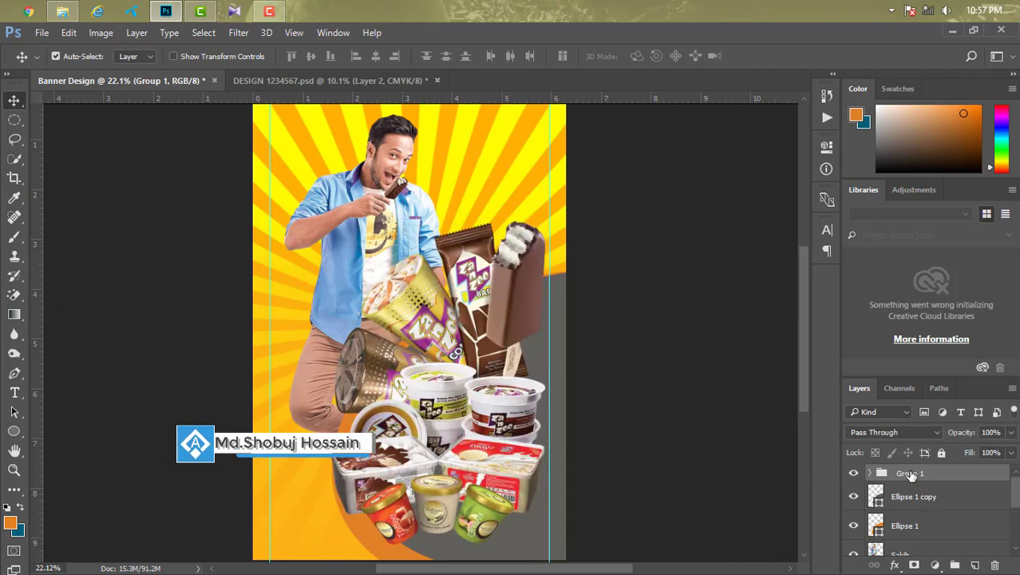
type("ice cream")
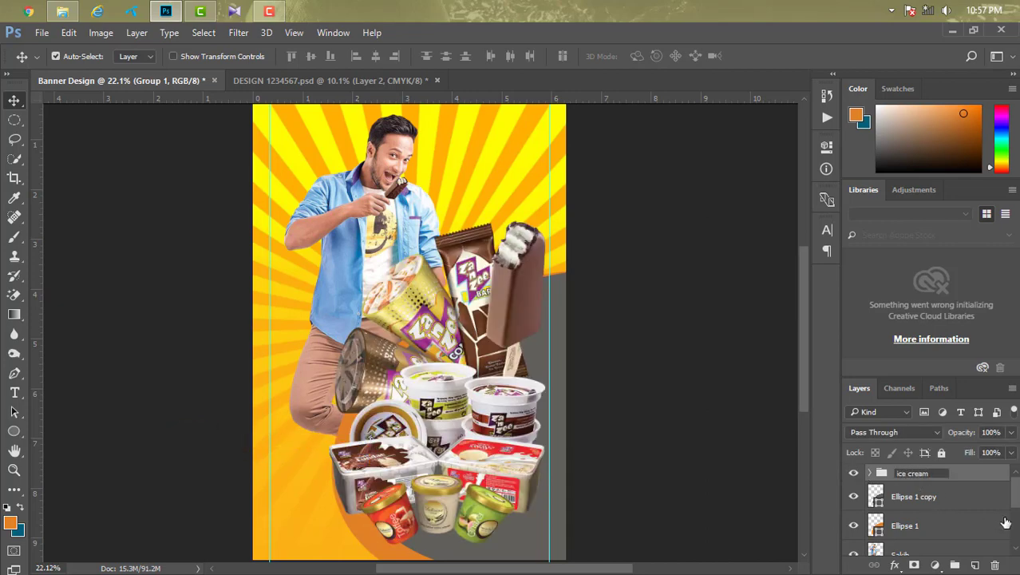
Step: Scale the ice cream group to about 93% and nudge it slightly right and down
key("ctrl+t")
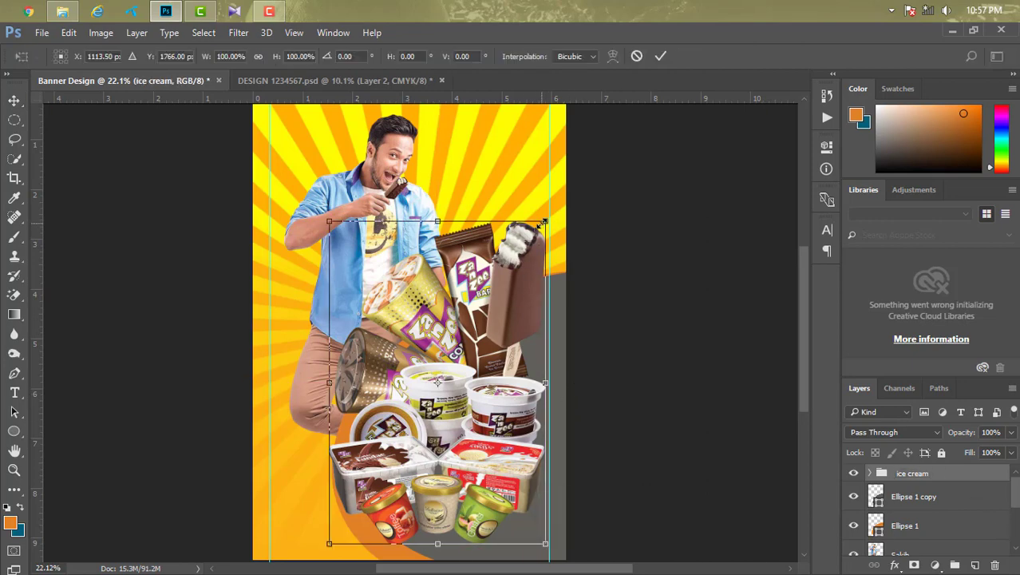
left_click_drag(543, 221, 534, 228)
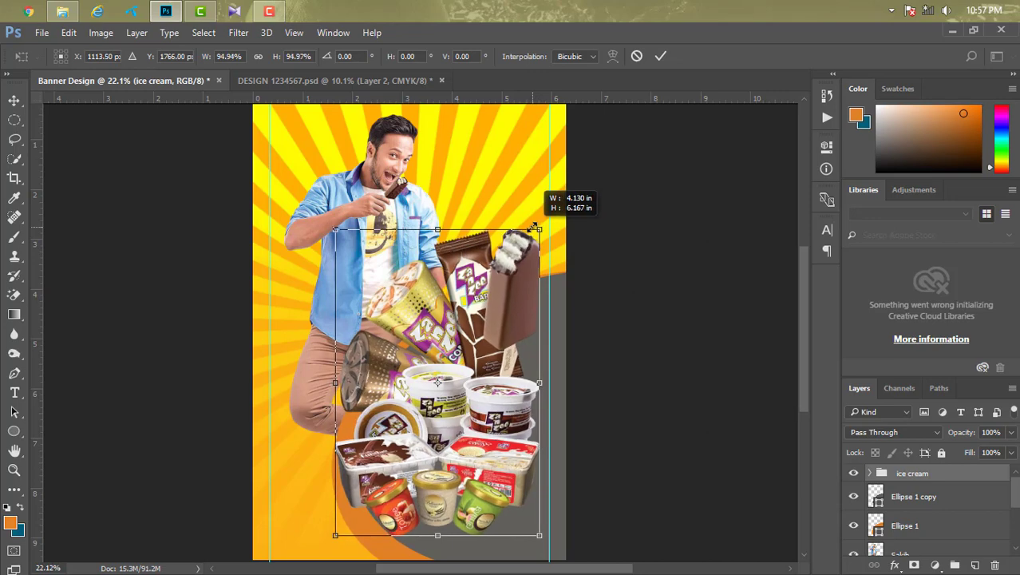
key("Right")
key("Right")
key("Right")
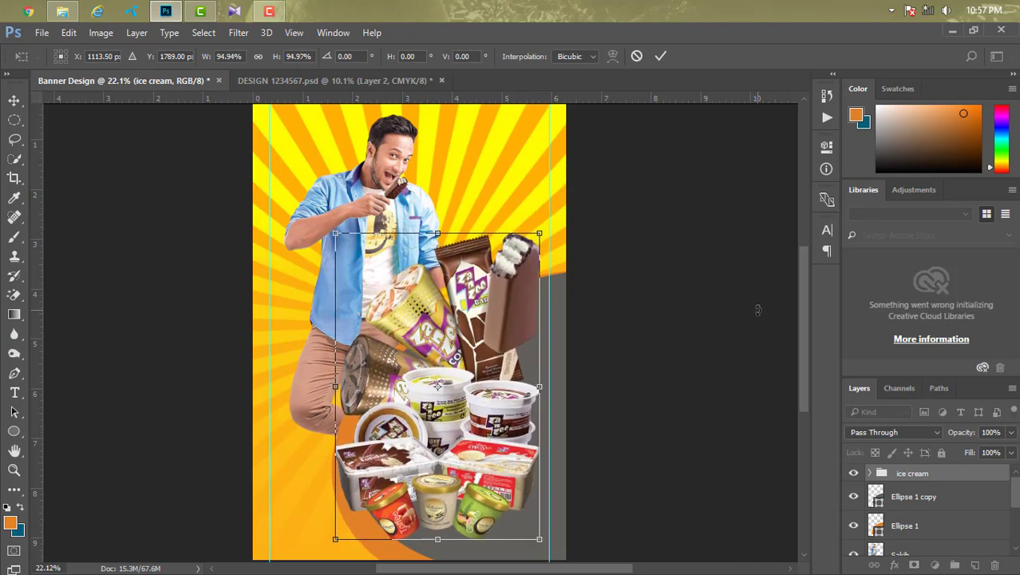
key("Down")
key("Down")
key("Down")
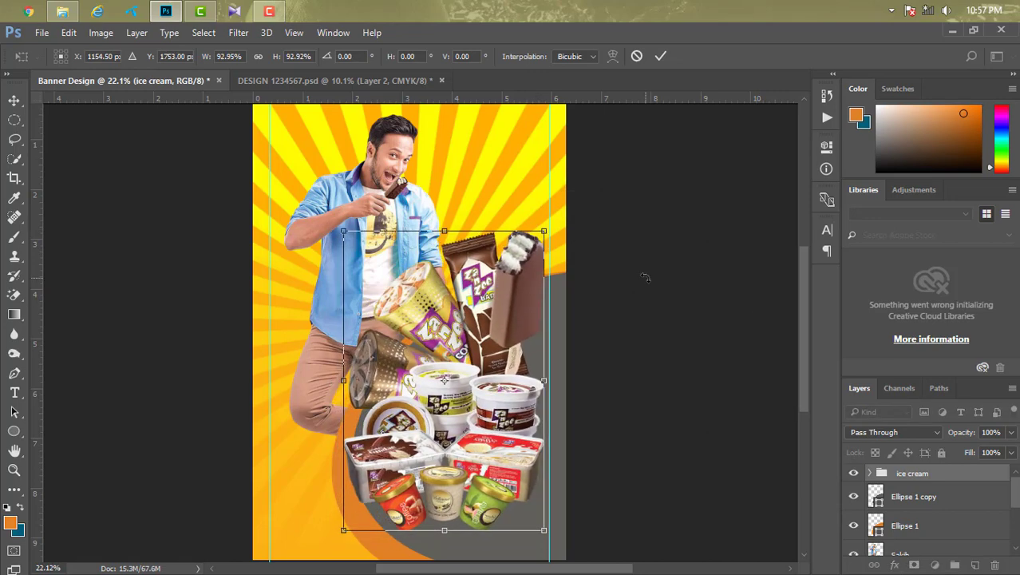
key("Return")
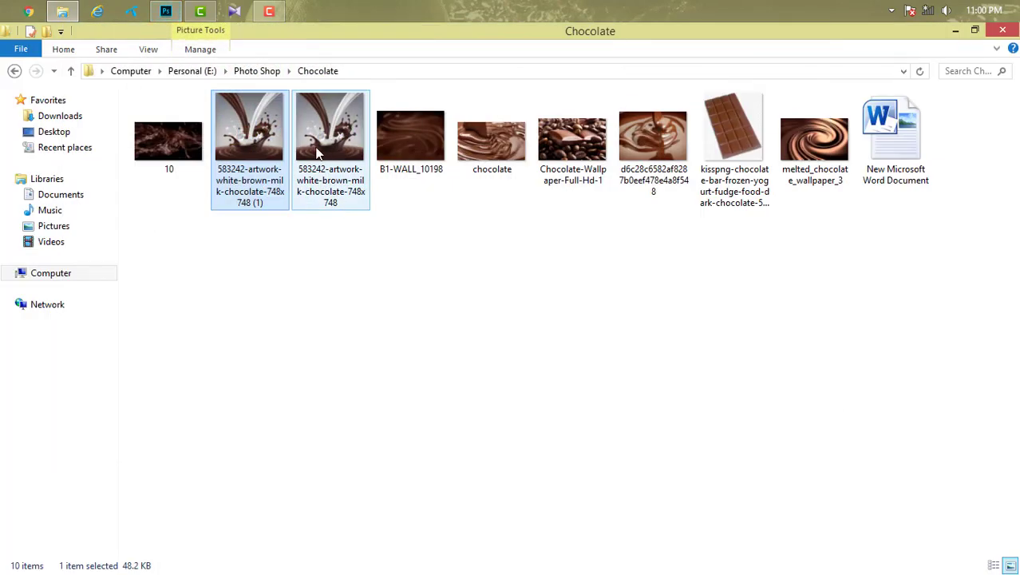
Step: Place the chocolate-and-milk splash image and clip it to the circle behind the products
mouse_move(249, 132)
left_mouse_down()
mouse_move(162, 10)
mouse_move(431, 395)
left_mouse_up()
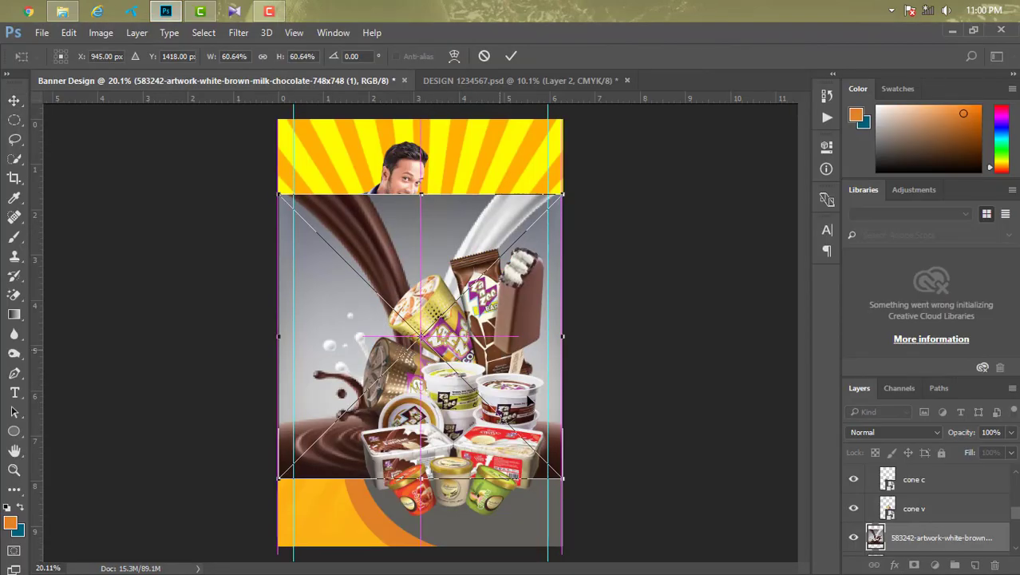
left_click_drag(527, 396, 546, 455)
left_click(512, 56)
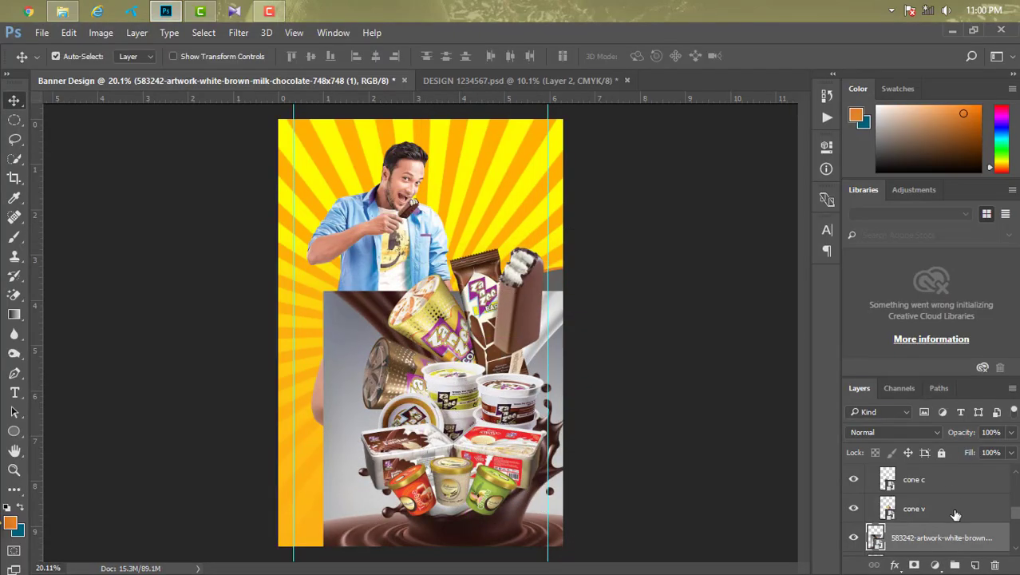
scroll(955, 514, "down", 1)
scroll(954, 507, "down", 1)
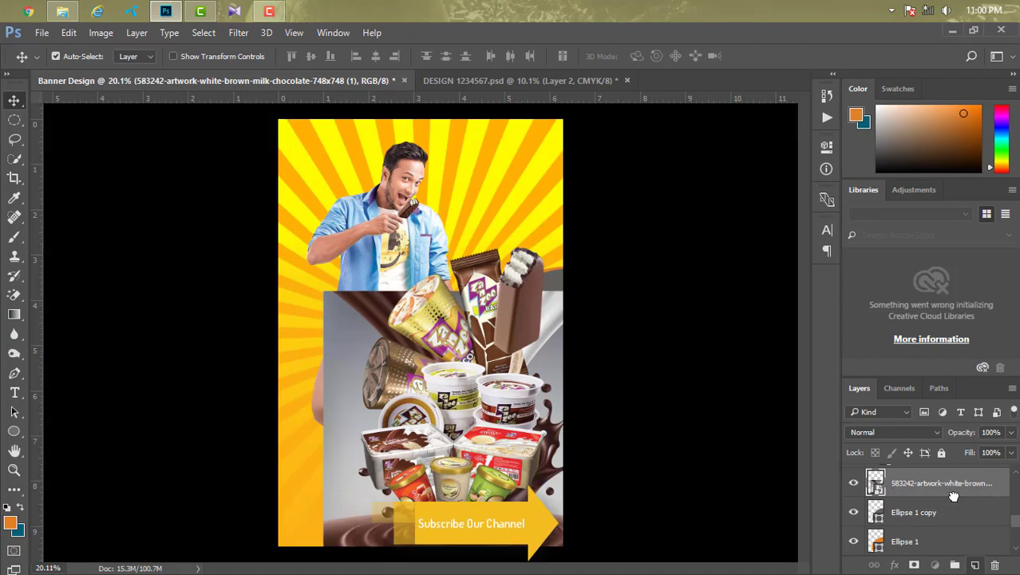
right_click(953, 496)
left_click(706, 426)
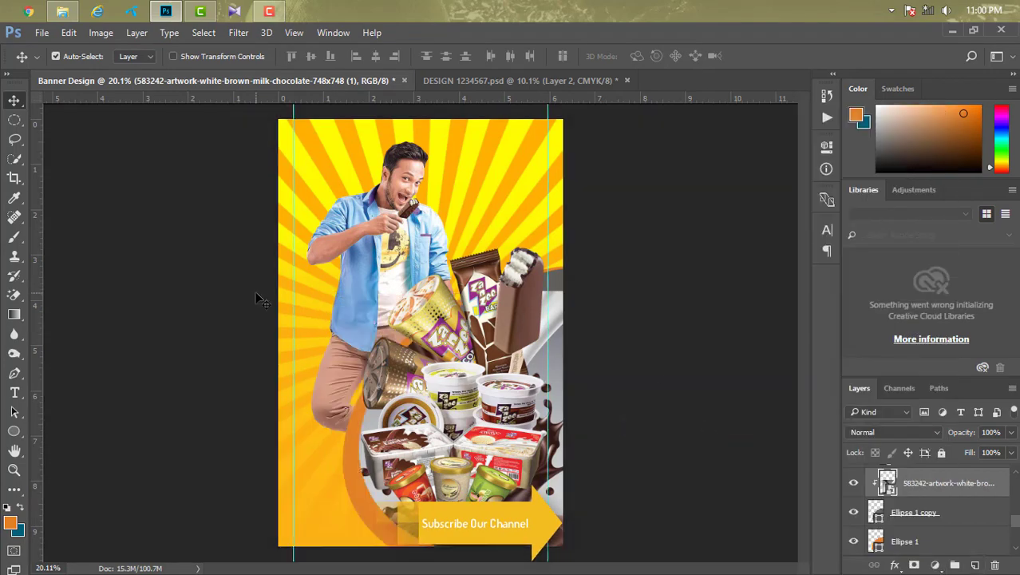
Step: Enlarge the chocolate splash to about 75% width so it fills the ellipse
left_click(69, 33)
left_click(163, 334)
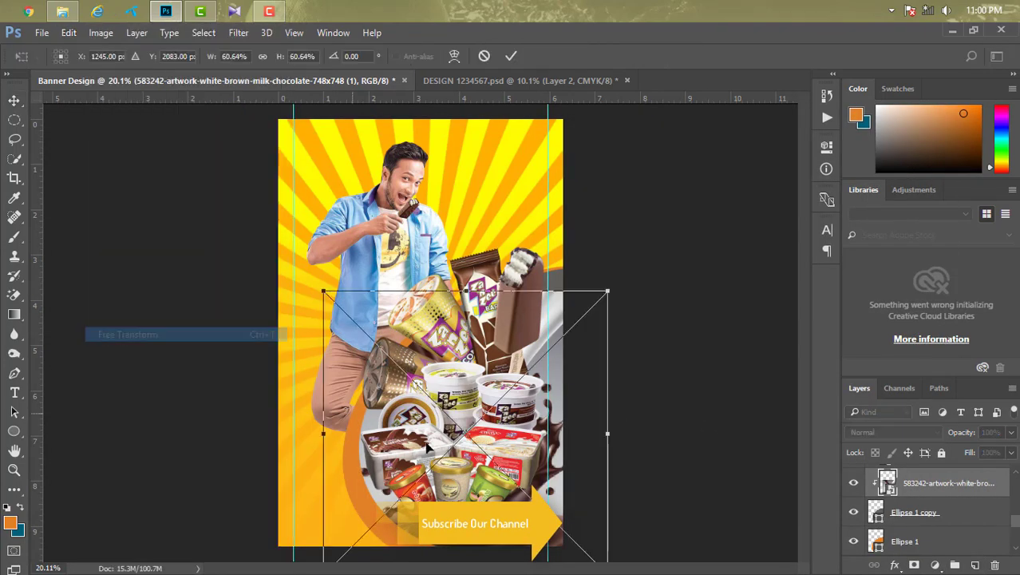
scroll(588, 335, "up", 1)
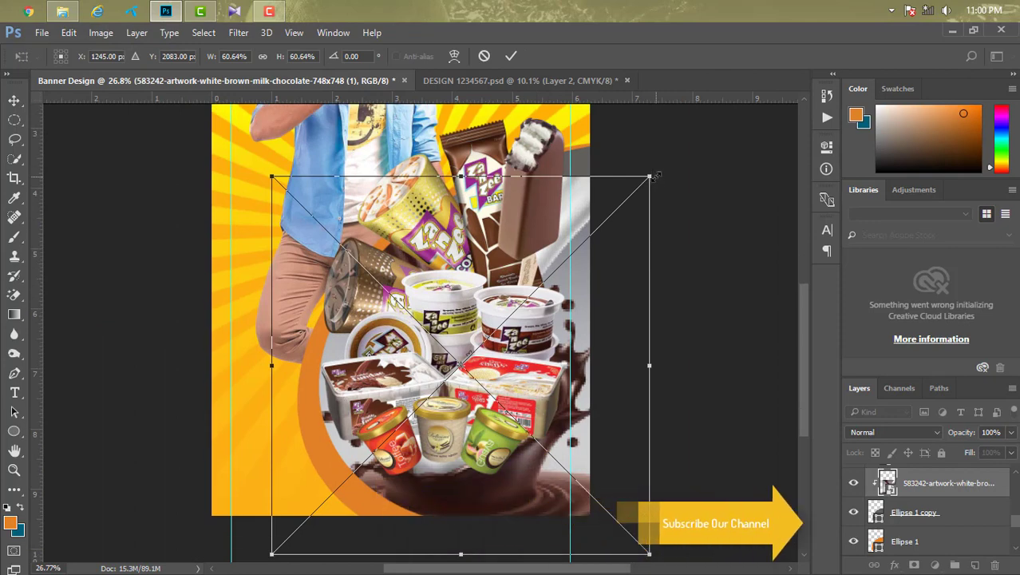
left_click_drag(651, 184, 688, 137)
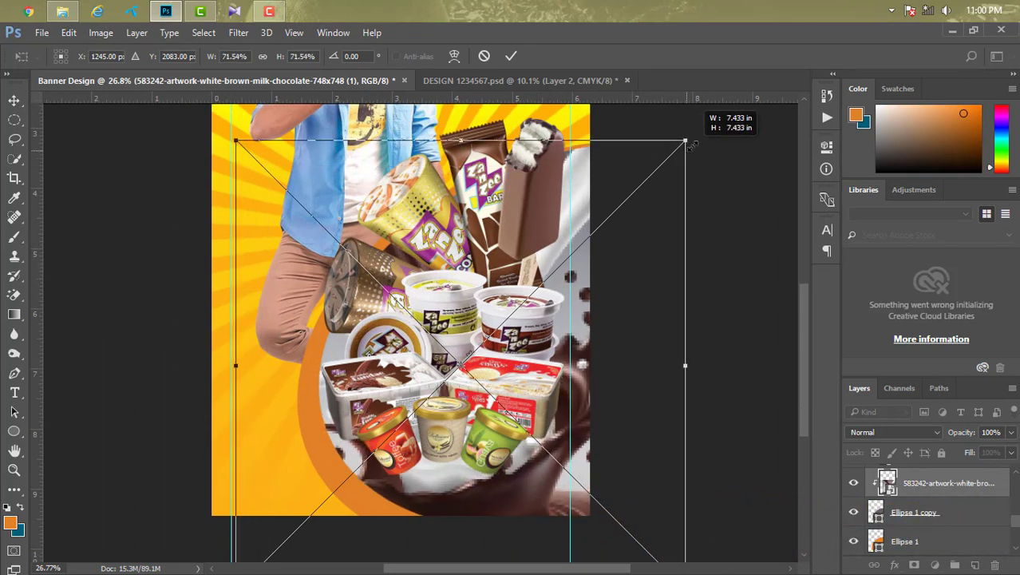
left_click_drag(638, 304, 623, 311)
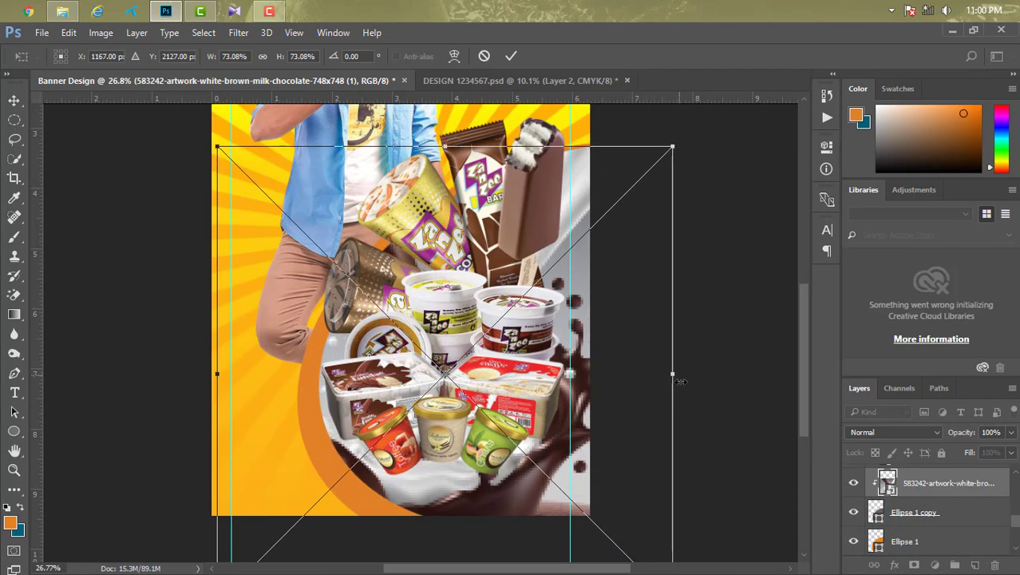
left_click_drag(675, 374, 684, 374)
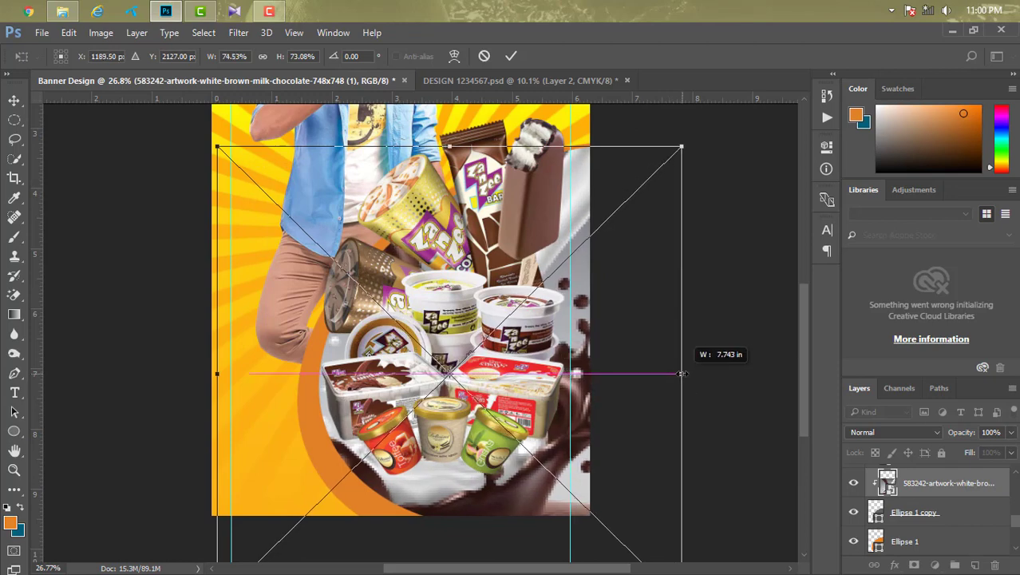
scroll(449, 479, "down", 2)
left_click_drag(449, 505, 449, 549)
scroll(520, 451, "down", 2, "alt")
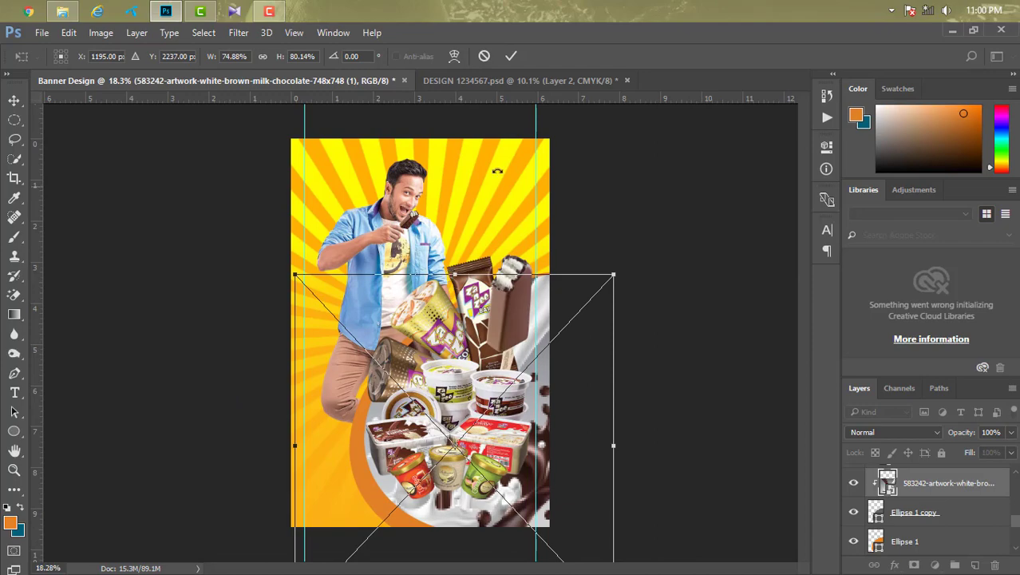
left_click(507, 57)
scroll(676, 198, "up", 1)
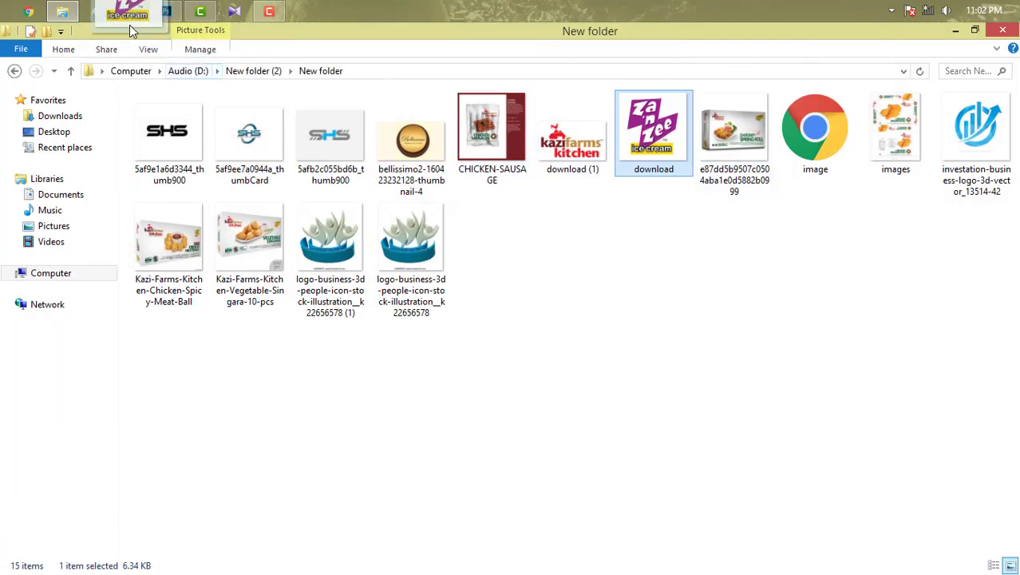
Step: Place the Za'n'Zee logo at the poster's upper right, scaled to about 75%
left_click_drag(166, 9, 431, 220)
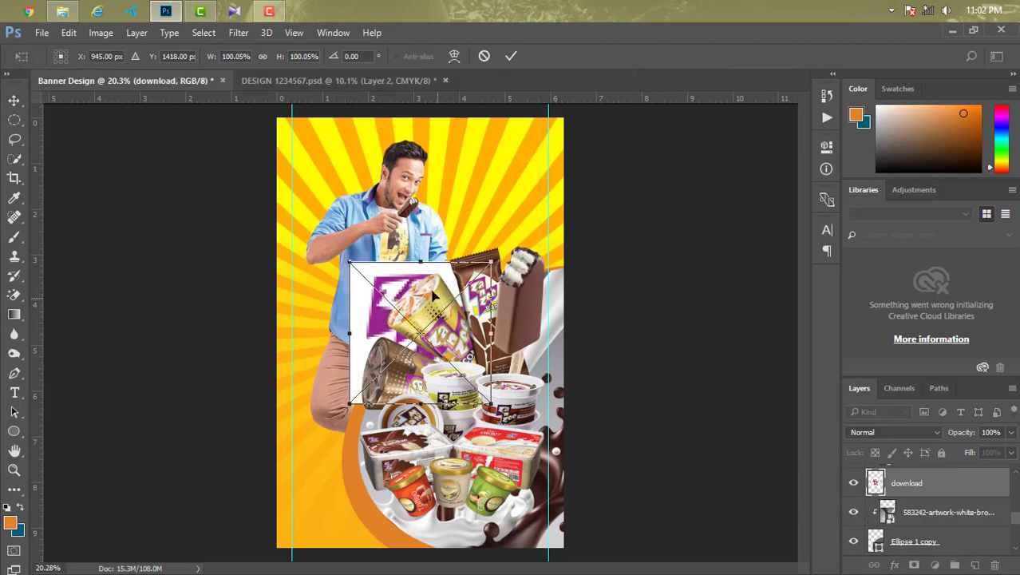
left_click_drag(448, 283, 555, 191)
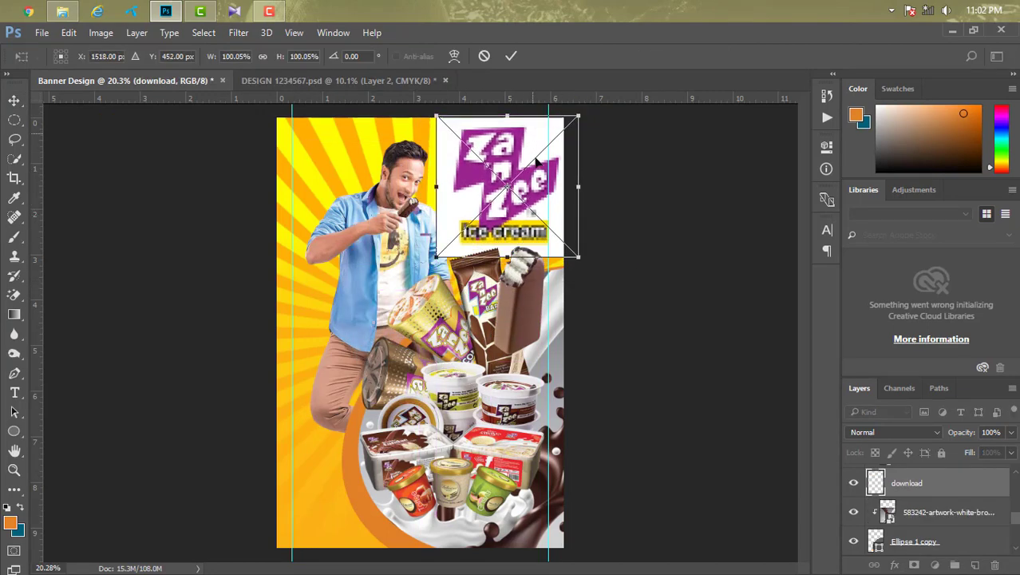
scroll(559, 195, "up", 2)
scroll(558, 195, "up", 1)
scroll(542, 239, "up", 2)
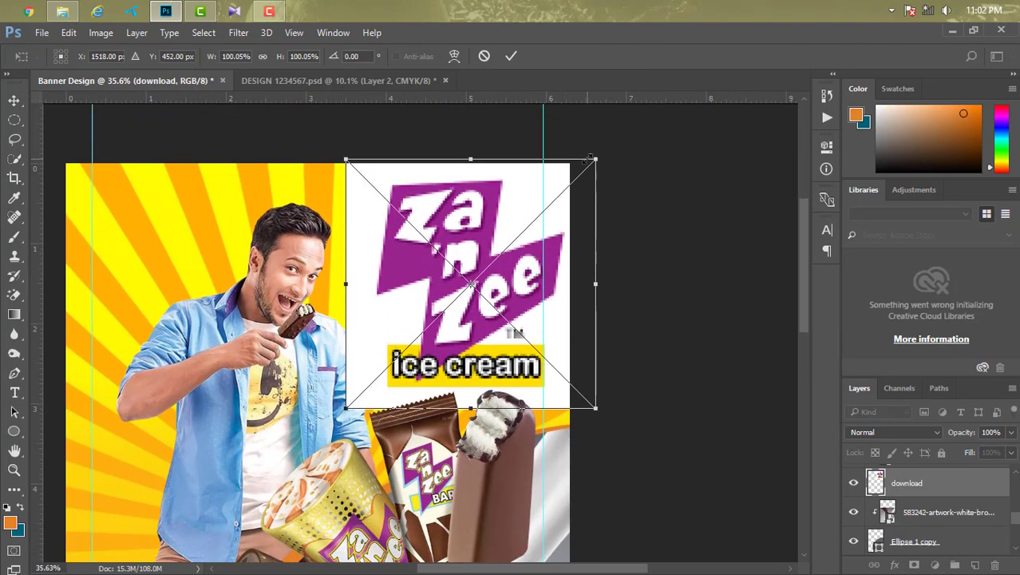
left_click_drag(591, 159, 544, 200)
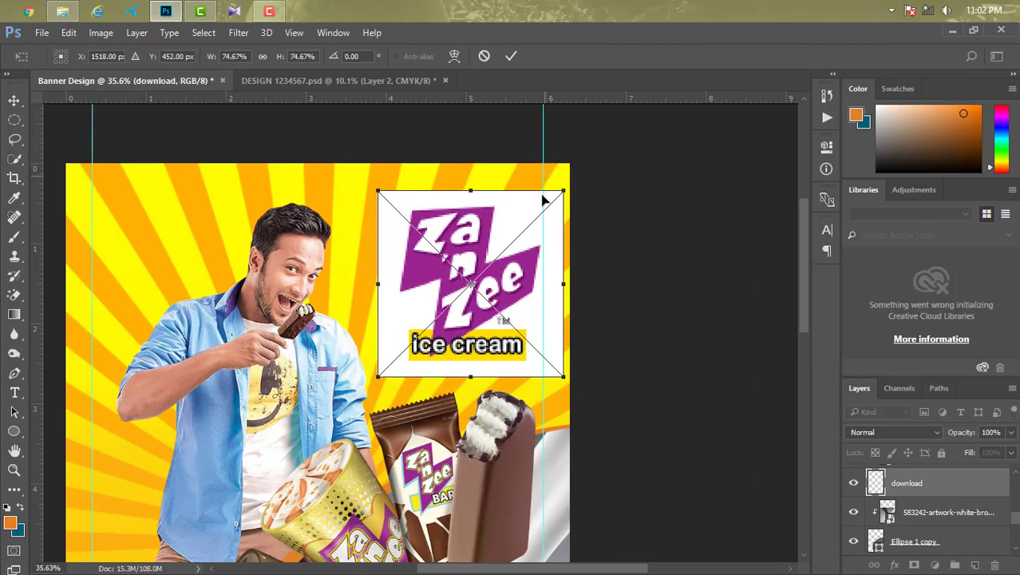
left_click_drag(531, 292, 511, 286)
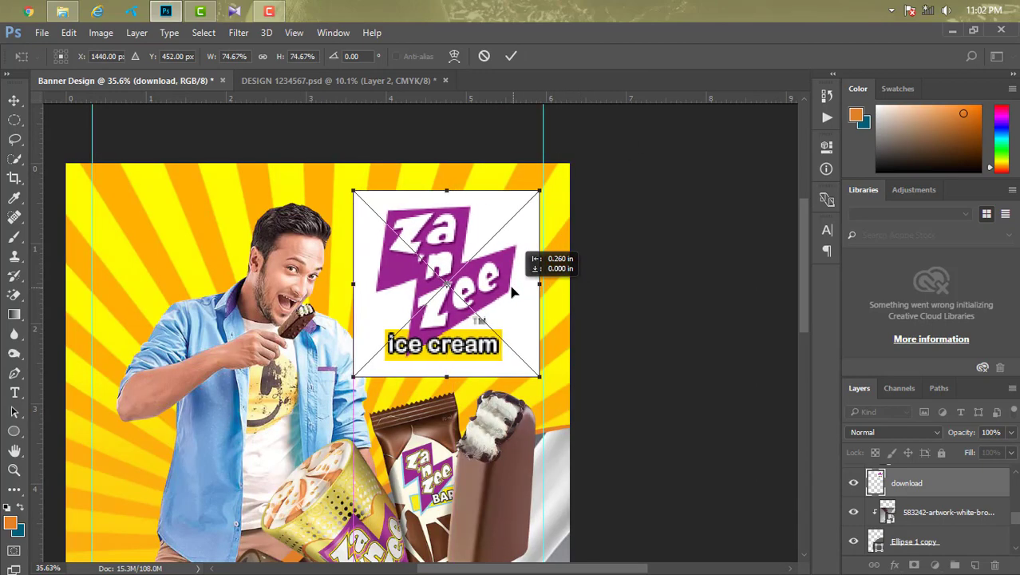
left_click(510, 56)
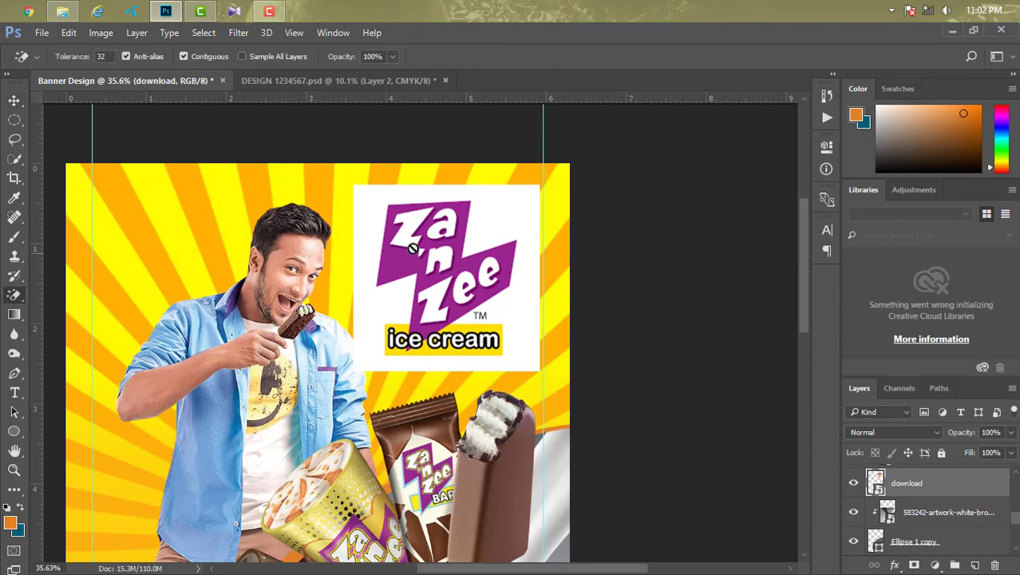
Step: Rasterize the logo layer and erase its white background with the Magic Eraser
left_click(494, 218)
left_click(511, 265)
left_click(521, 214)
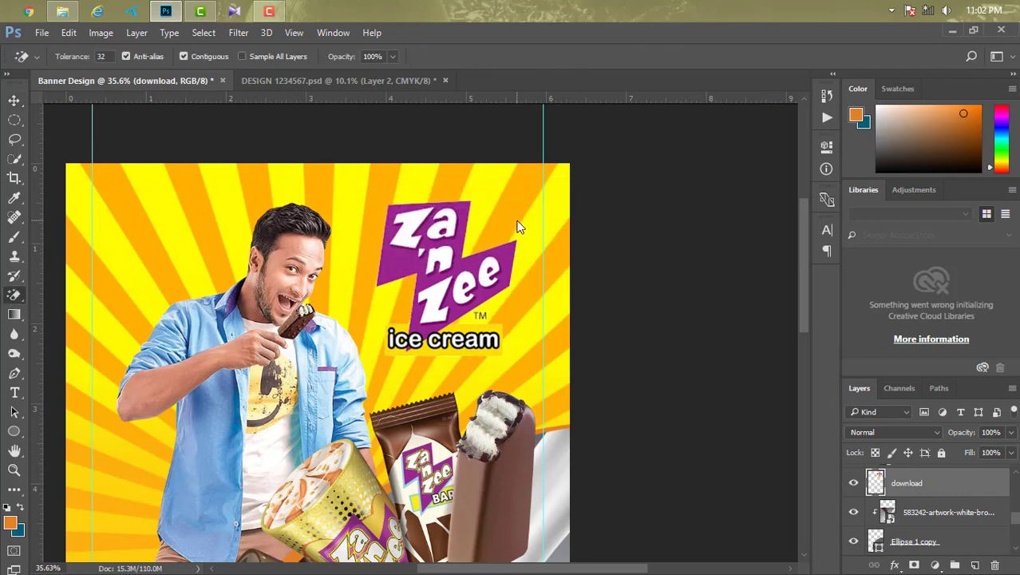
left_click(14, 100)
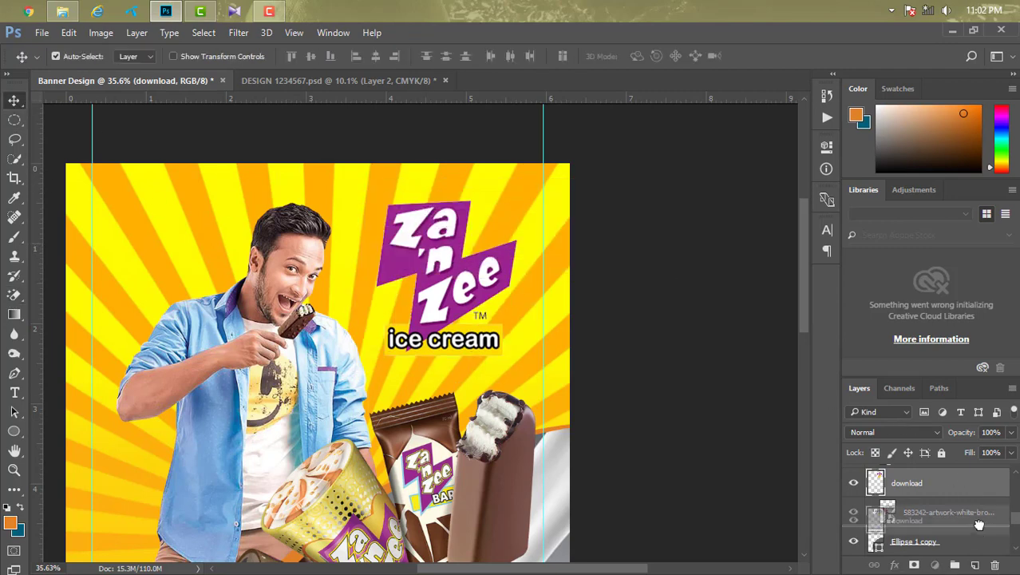
Step: Duplicate the logo layer and give the copy a white #ffffff Color Overlay
left_click_drag(966, 486, 975, 564)
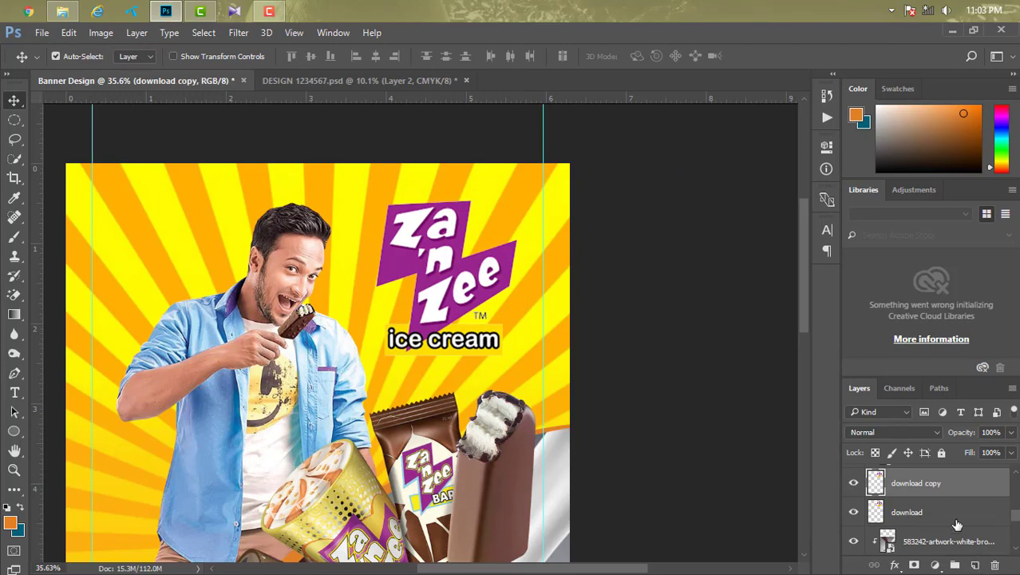
double_click(987, 488)
left_click(263, 273)
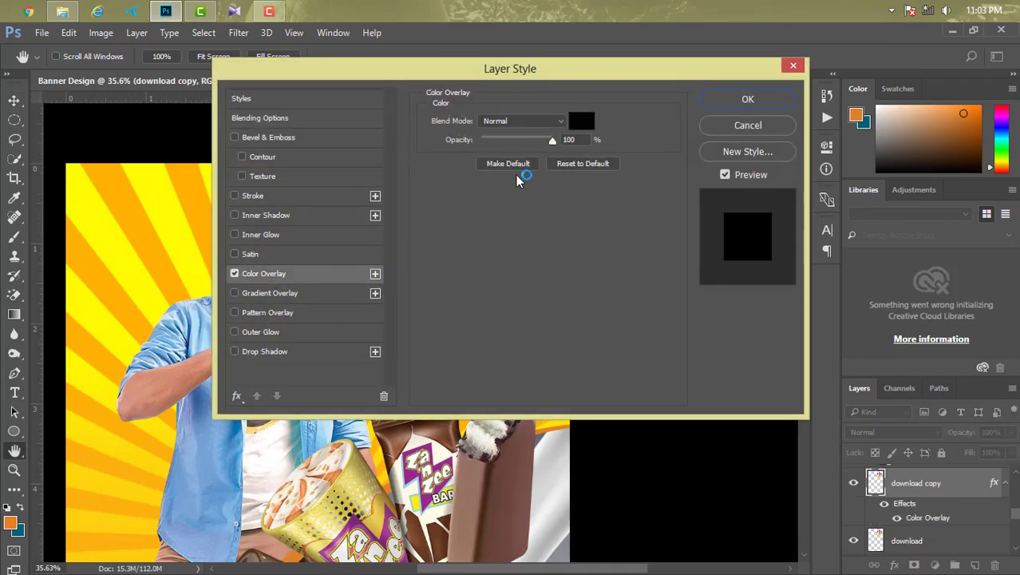
left_click(581, 120)
type("ffffff")
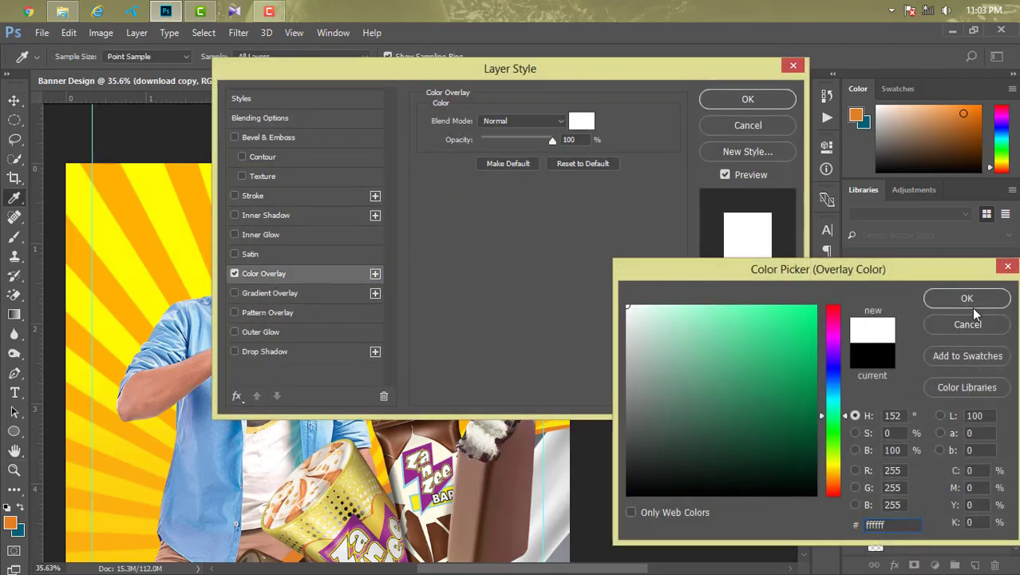
left_click(966, 299)
left_click(758, 100)
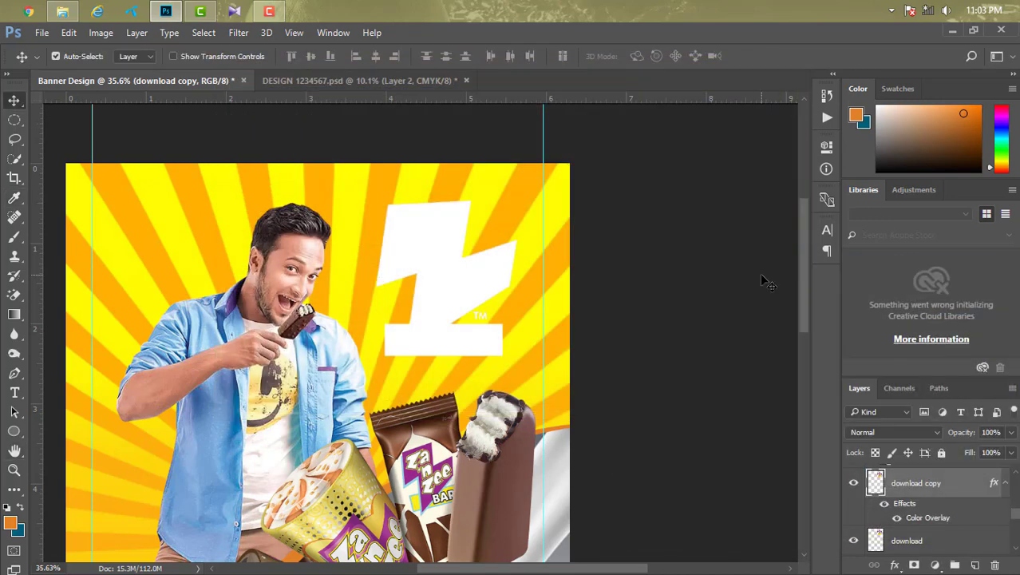
Step: Move the white 'download copy' layer beneath the colour logo
mouse_move(962, 505)
left_mouse_down()
mouse_move(962, 565)
mouse_move(956, 540)
left_mouse_up()
left_click_drag(953, 519, 952, 517)
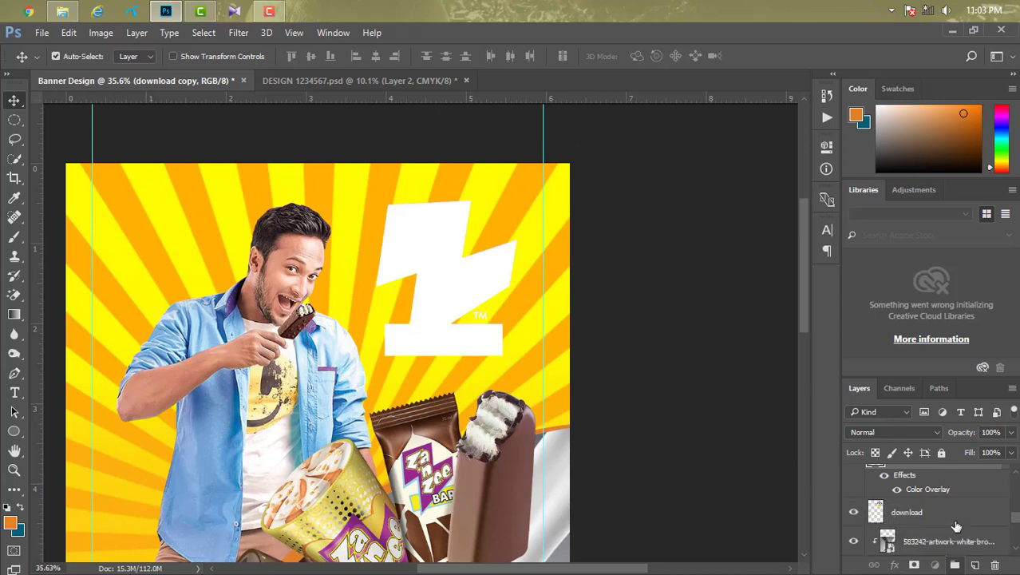
scroll(528, 314, "up", 2)
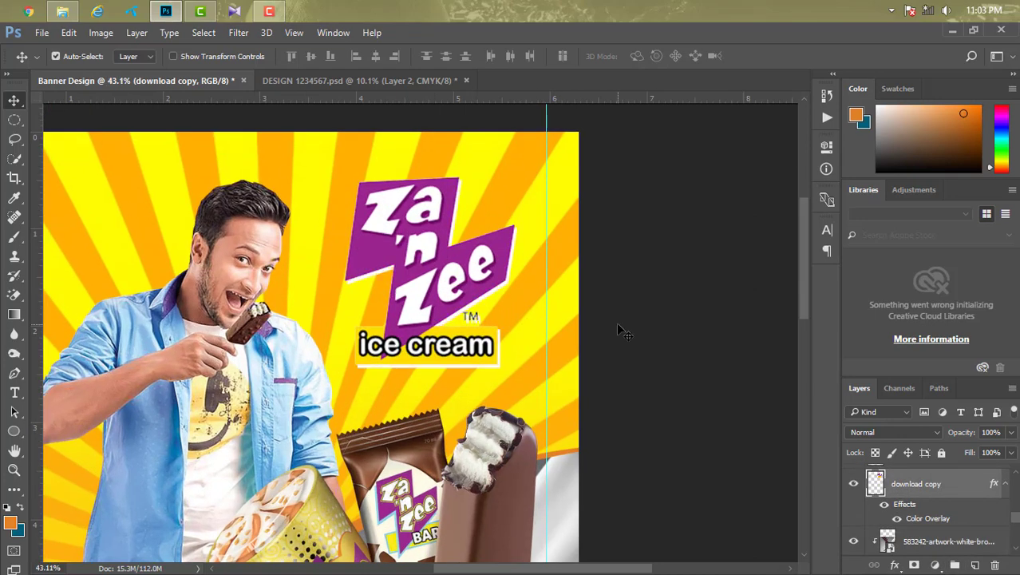
scroll(547, 338, "down", 2)
scroll(547, 338, "down", 1)
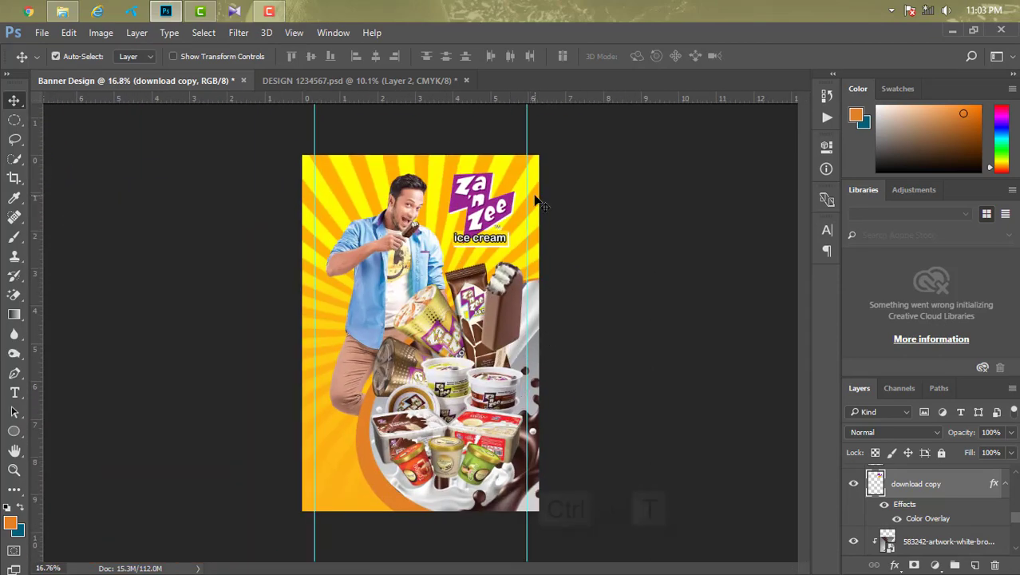
Step: Enlarge the 'Sakib' photo of the man to about 88% and shift it slightly right
key("ctrl+t")
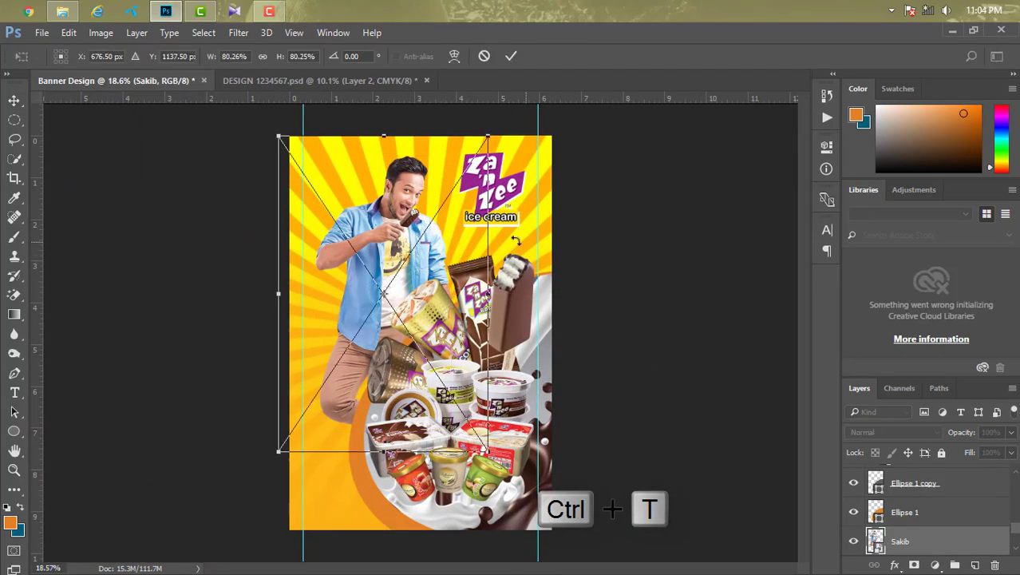
left_click_drag(487, 136, 503, 128)
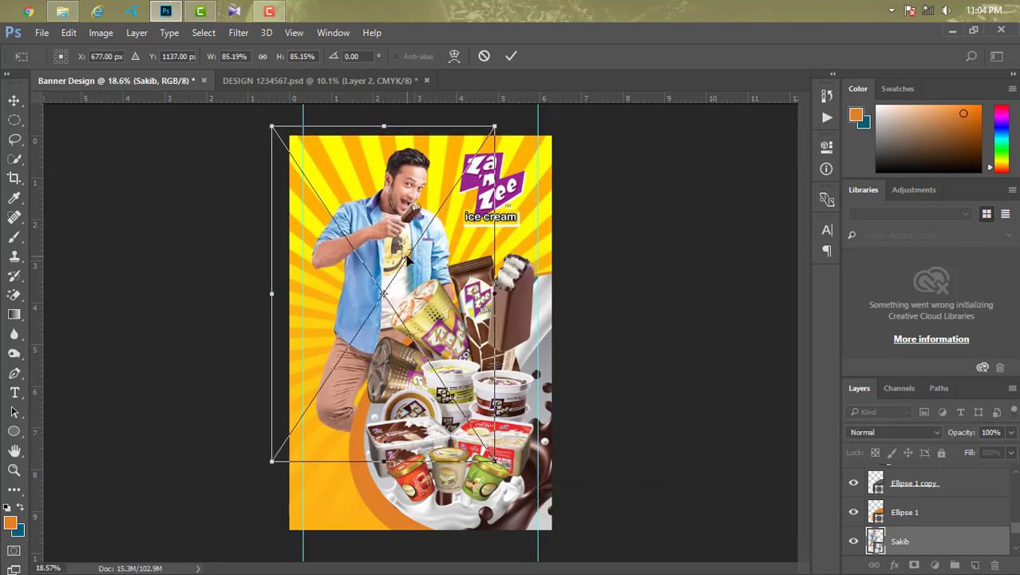
left_click_drag(406, 258, 428, 240)
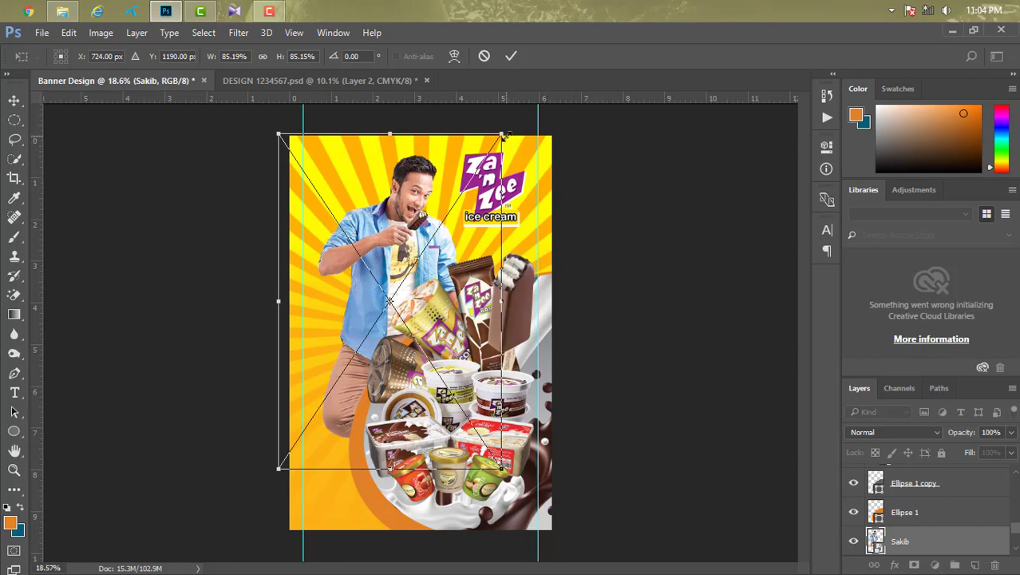
left_click_drag(504, 134, 506, 127)
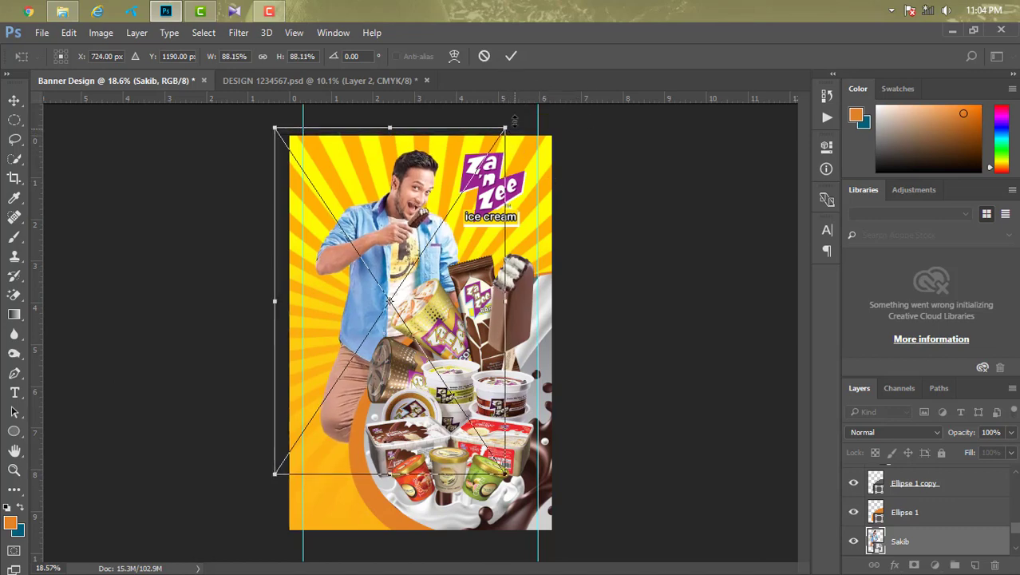
left_click(511, 56)
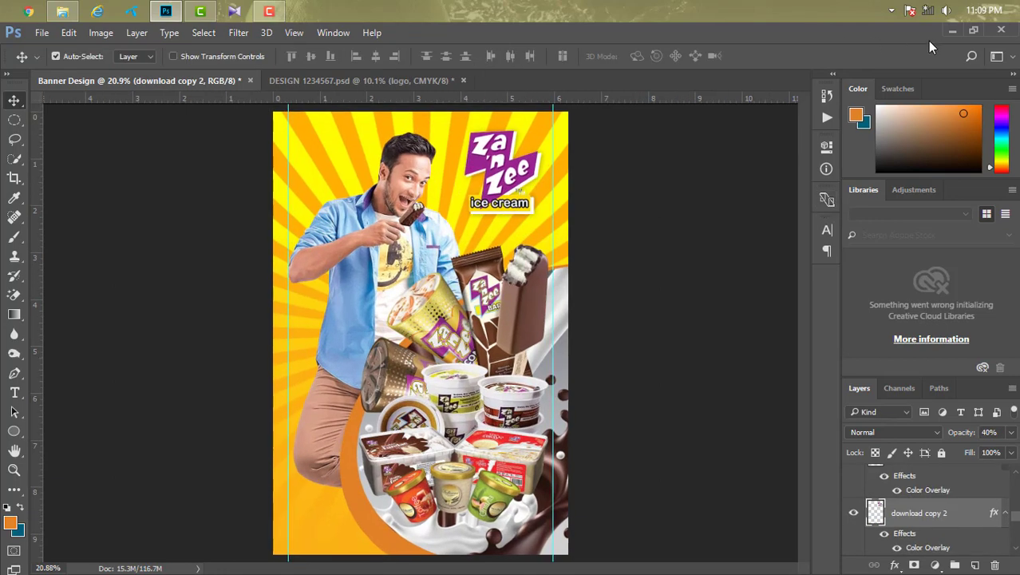
Step: Bring the SHS logo file from the desktop onto the poster and scale it down
left_click(952, 31)
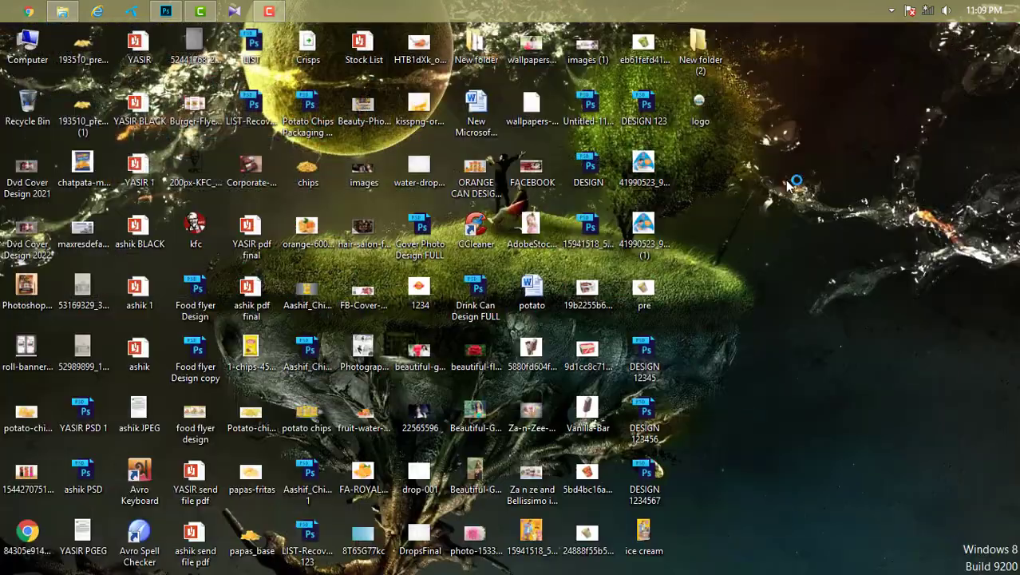
left_click_drag(701, 107, 223, 211)
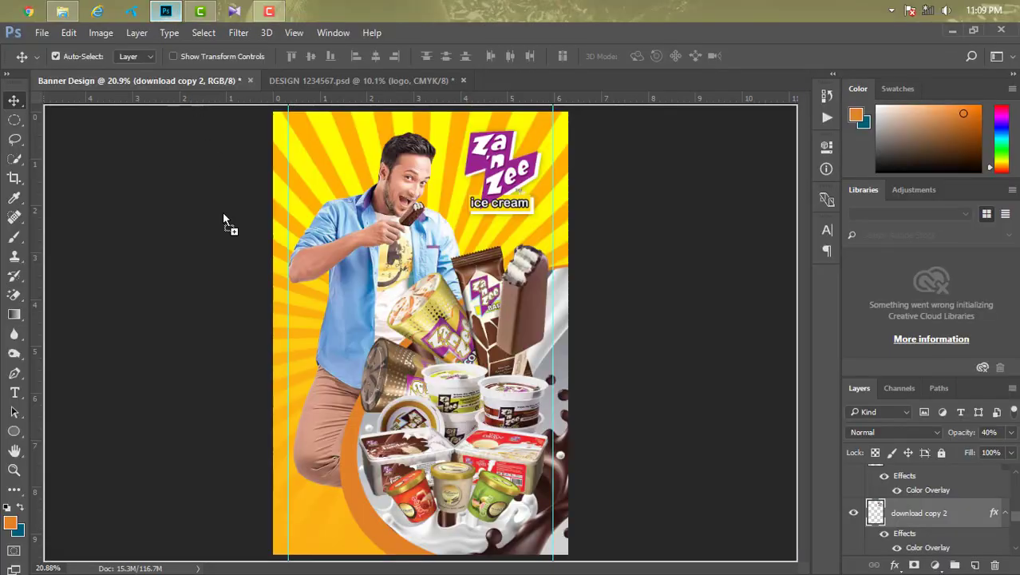
left_click_drag(288, 459, 288, 459)
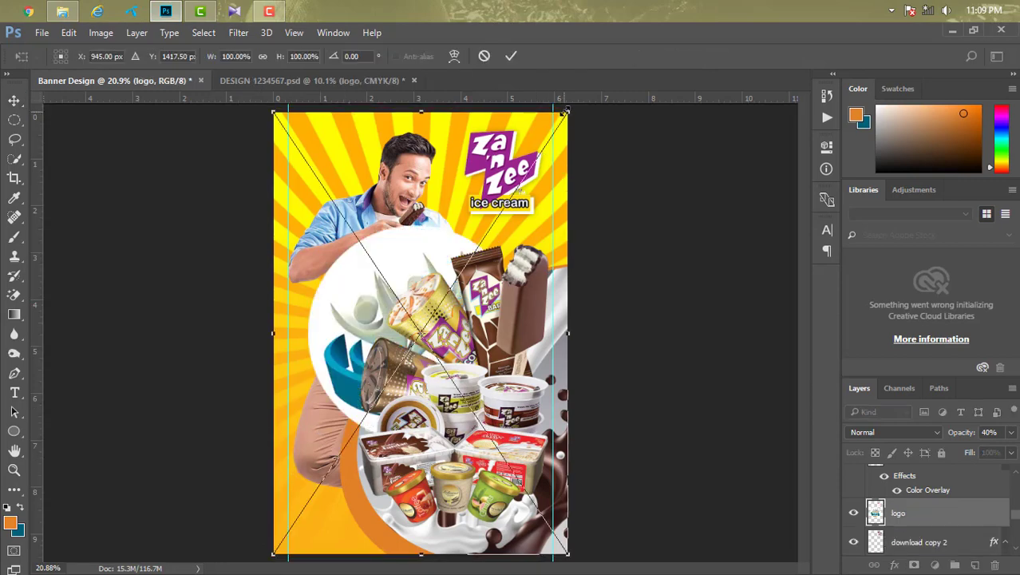
left_click_drag(567, 112, 348, 464)
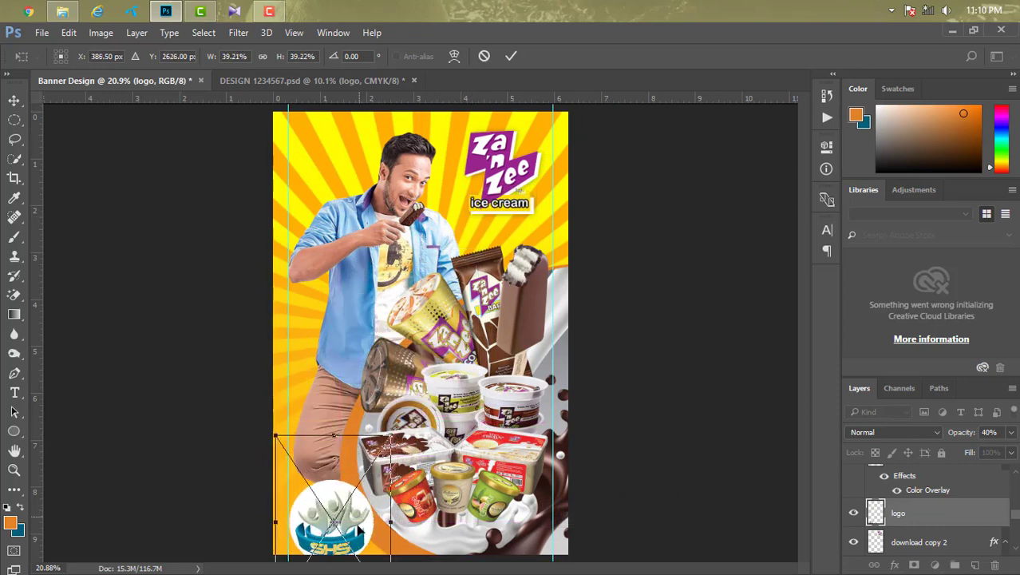
Step: Shrink the logo to about 22% in the bottom-left corner and duplicate it as 'logo copy'
scroll(341, 540, "up", 3)
scroll(535, 411, "down", 3)
scroll(478, 478, "down", 1)
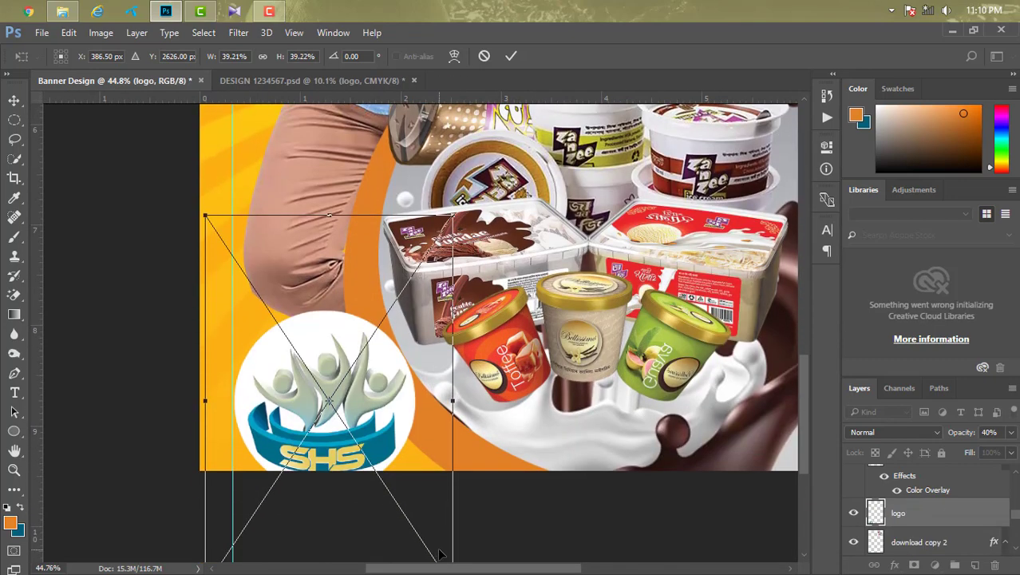
left_click_drag(448, 571, 475, 571)
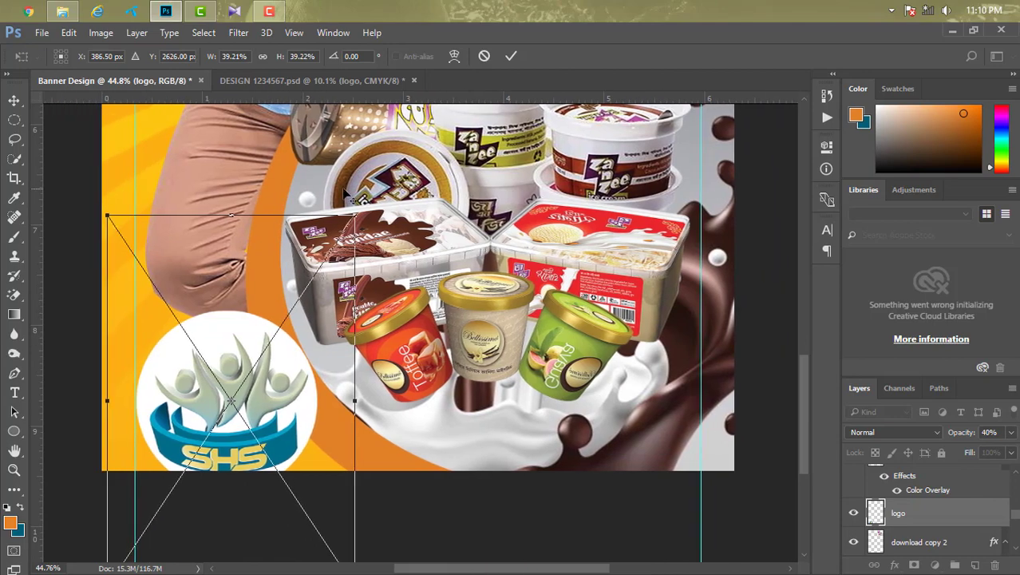
left_click_drag(357, 206, 276, 274)
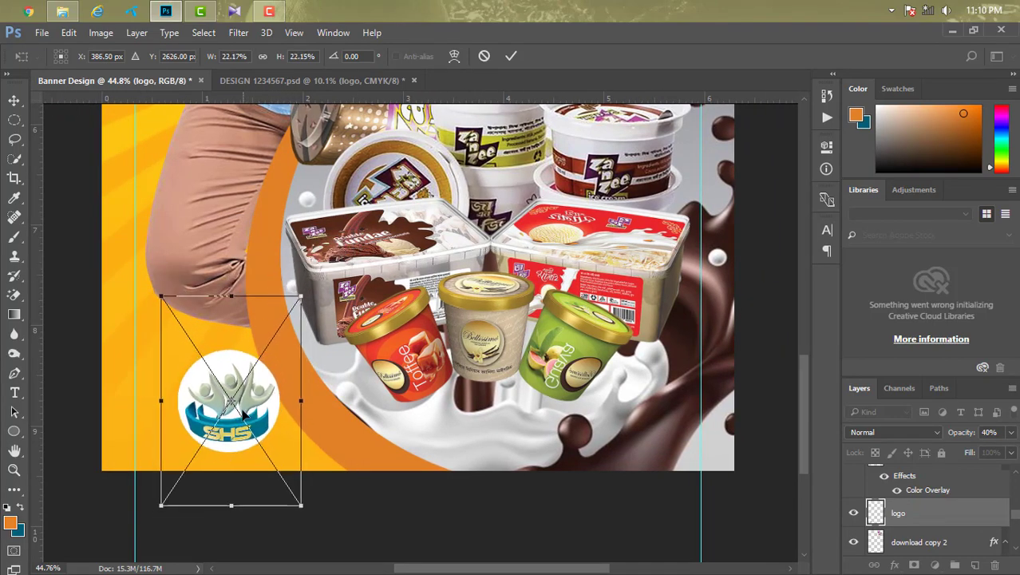
left_click_drag(243, 411, 207, 412)
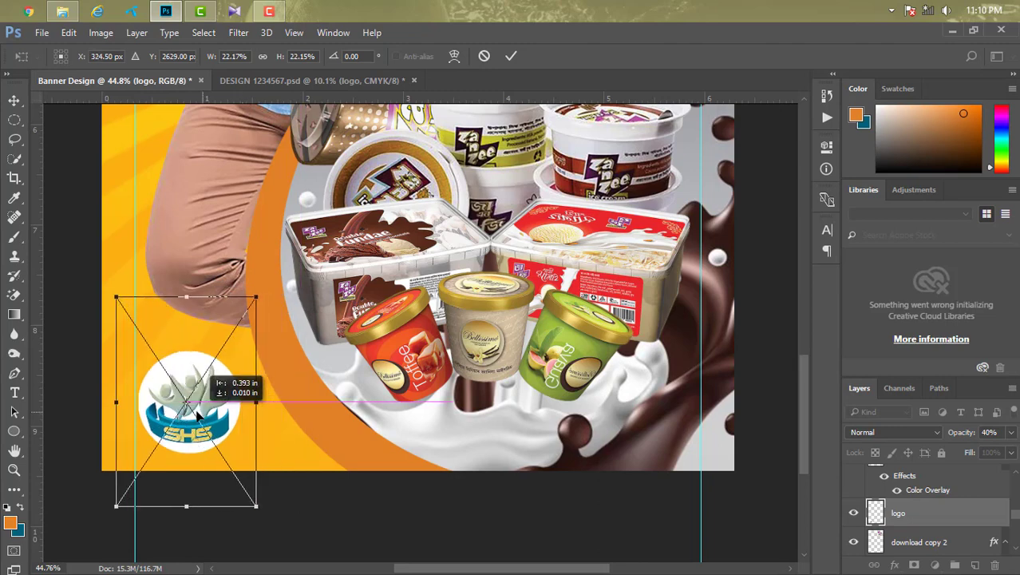
left_click(511, 56)
left_click_drag(975, 533, 974, 564)
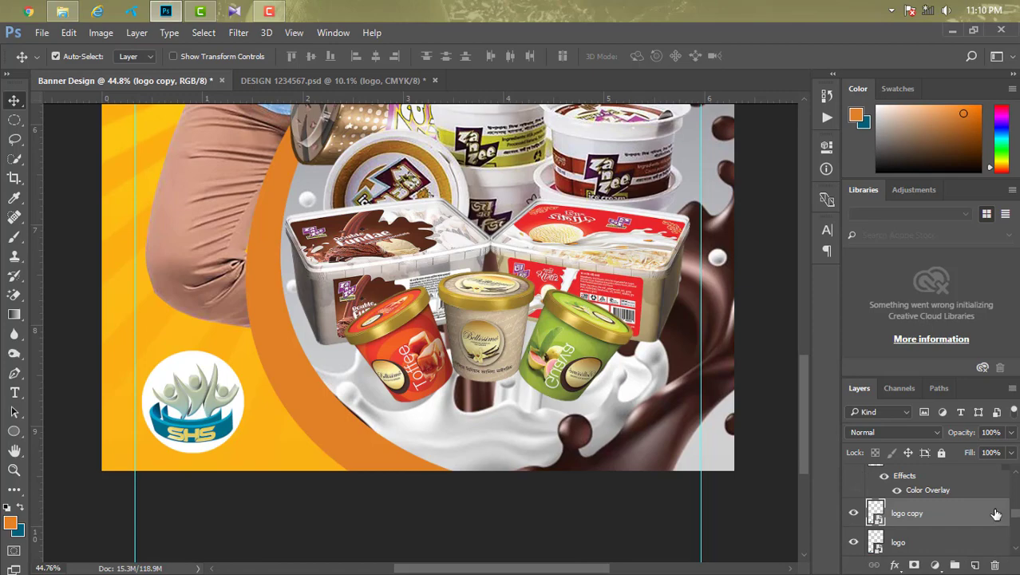
Step: Give 'logo copy' a teal #026179 Color Overlay
double_click(996, 513)
left_click(320, 273)
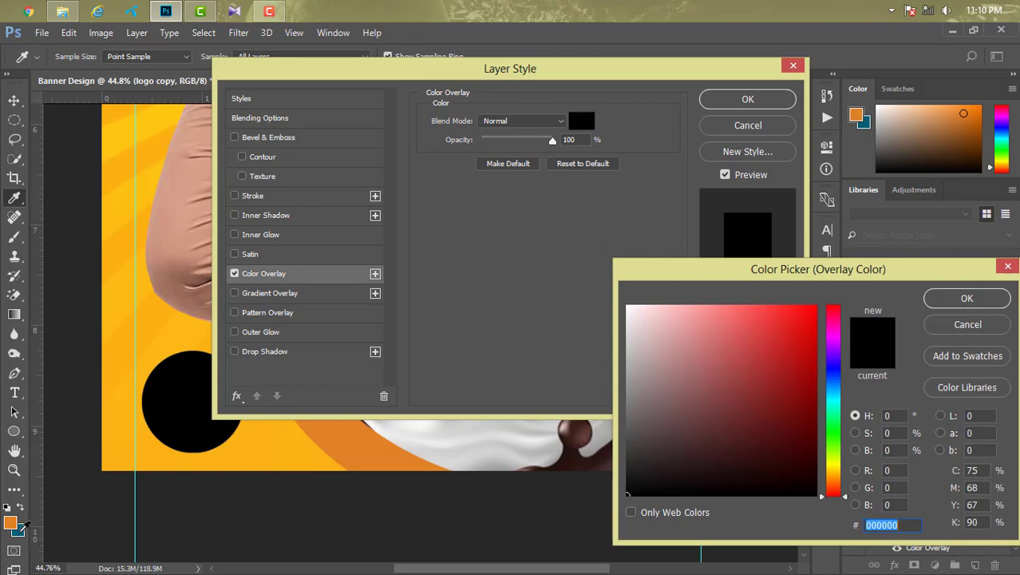
type("026179")
left_click(944, 302)
left_click(750, 103)
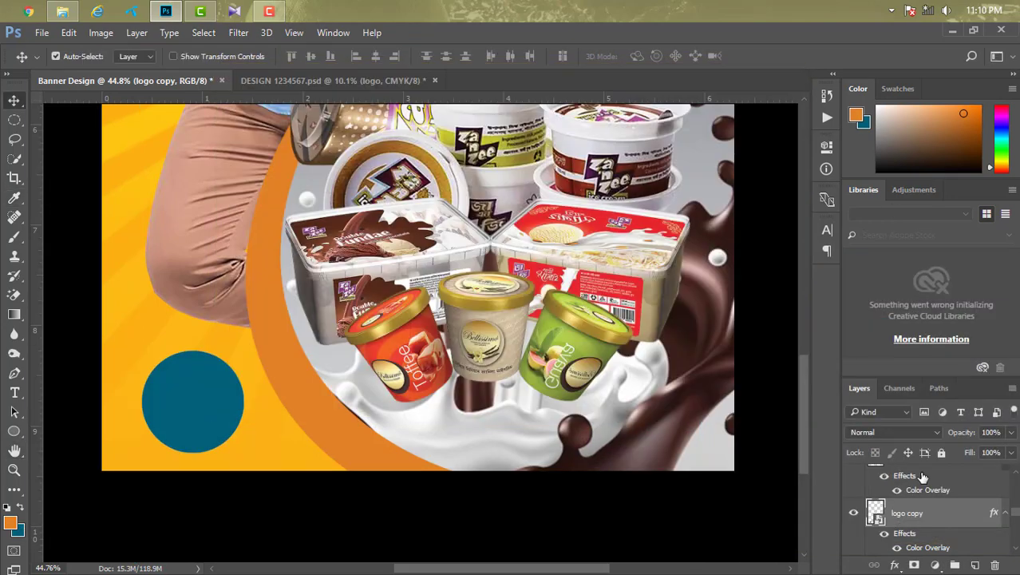
Step: Put the original logo above the teal copy and enlarge the copy into a ring
scroll(949, 531, "down", 1)
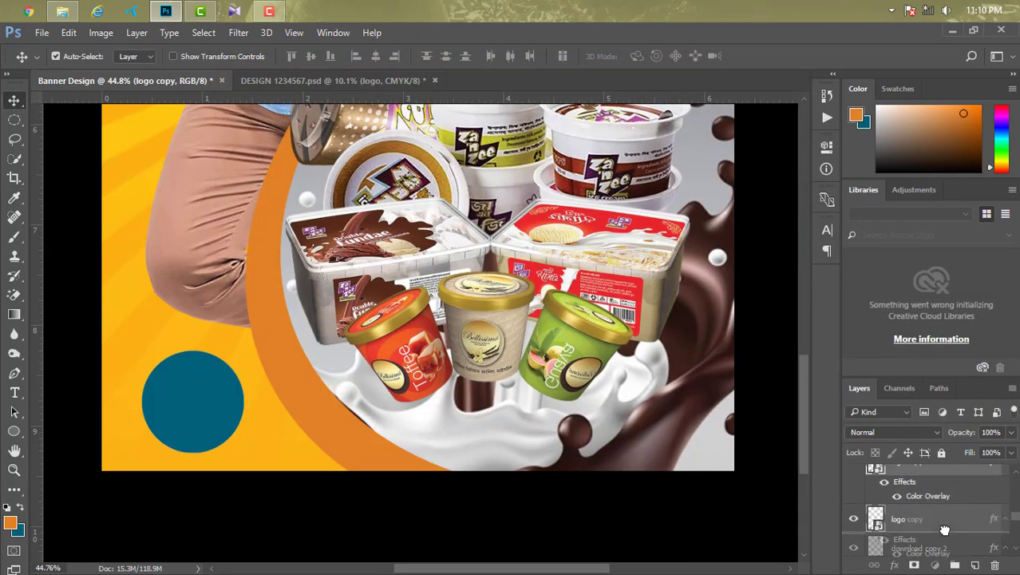
left_click_drag(945, 520, 944, 471)
left_click(69, 32)
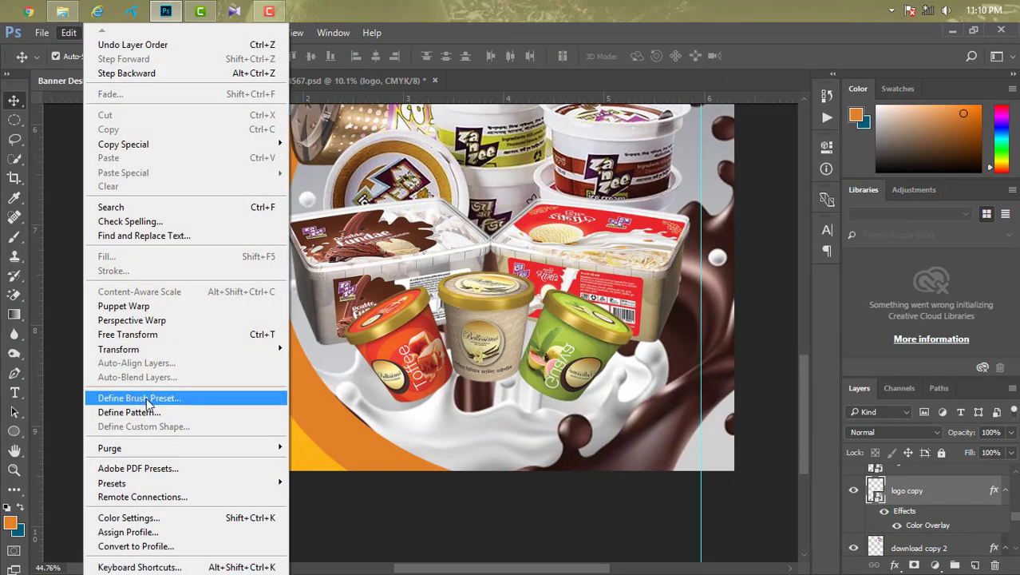
left_click(152, 332)
scroll(146, 500, "up", 2, "alt")
scroll(146, 500, "up", 2, "alt")
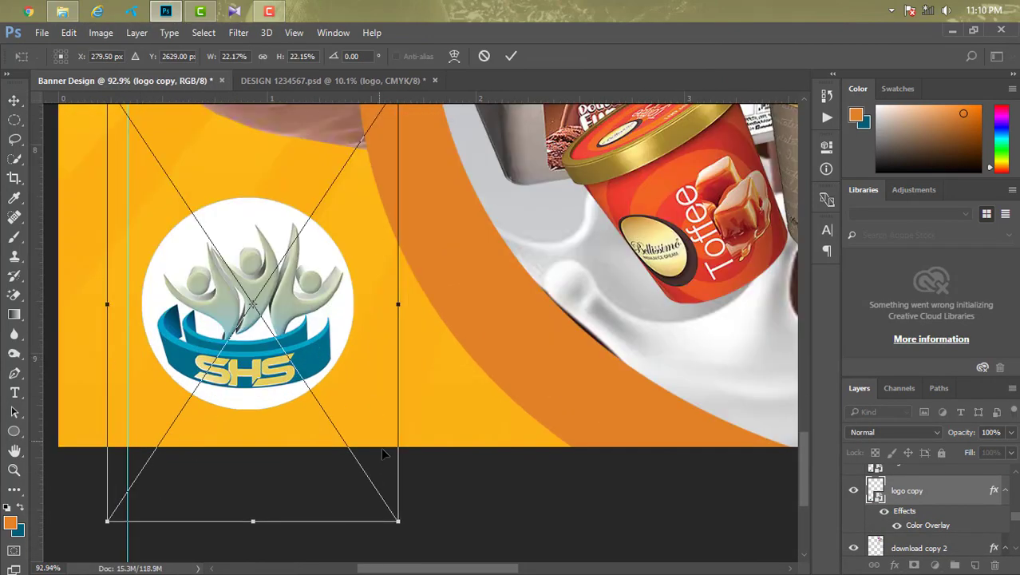
left_click_drag(401, 525, 427, 555)
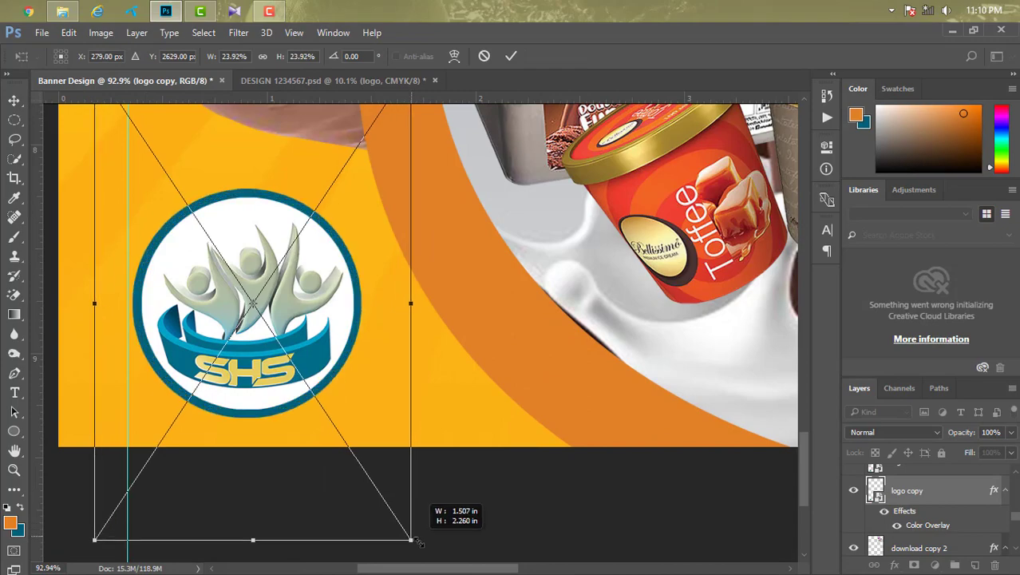
left_click(510, 56)
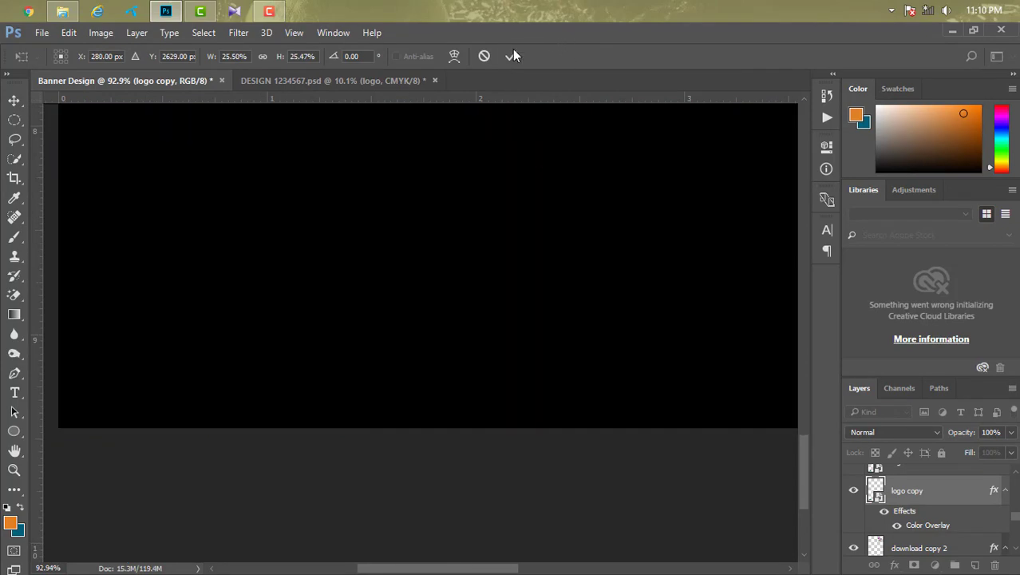
Step: Select both logo layers and scale them down together to about 78%
scroll(576, 305, "down", 2)
scroll(576, 306, "down", 2, "alt")
scroll(570, 312, "down", 2, "alt")
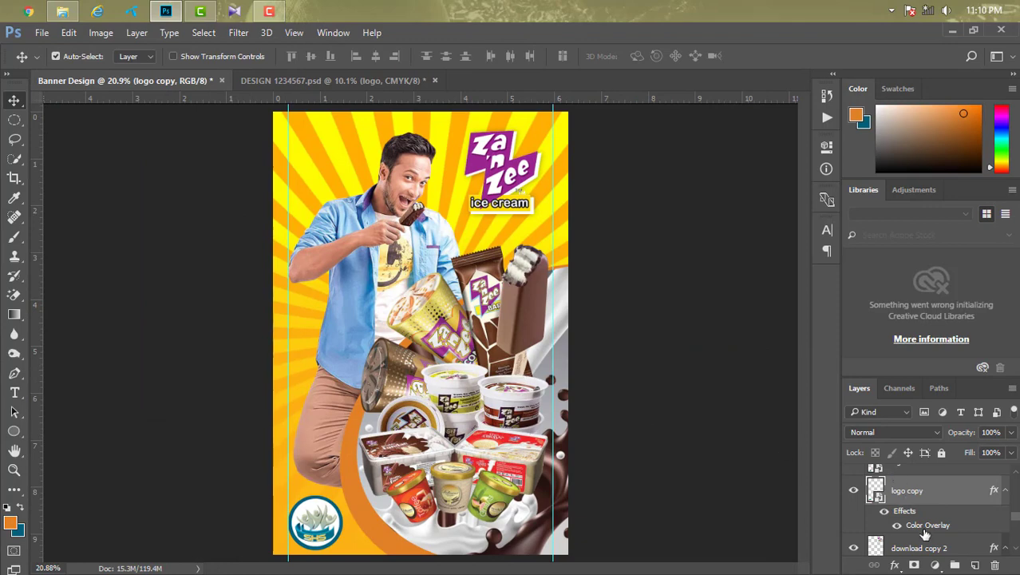
scroll(928, 540, "up", 1)
left_click(934, 497, "ctrl")
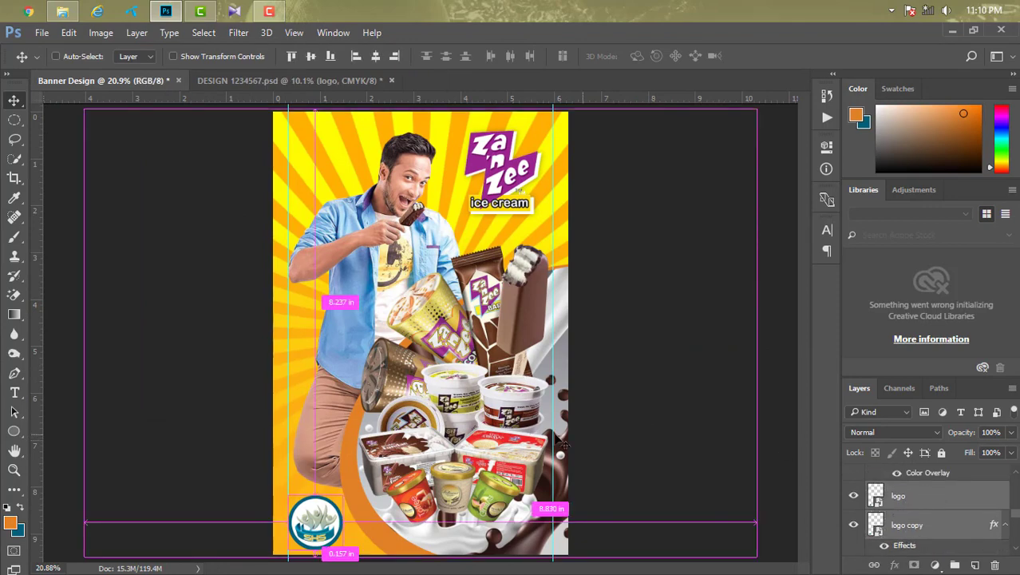
key("ctrl+t")
scroll(367, 544, "up", 2, "alt")
scroll(367, 545, "up", 2, "alt")
scroll(545, 422, "down", 1)
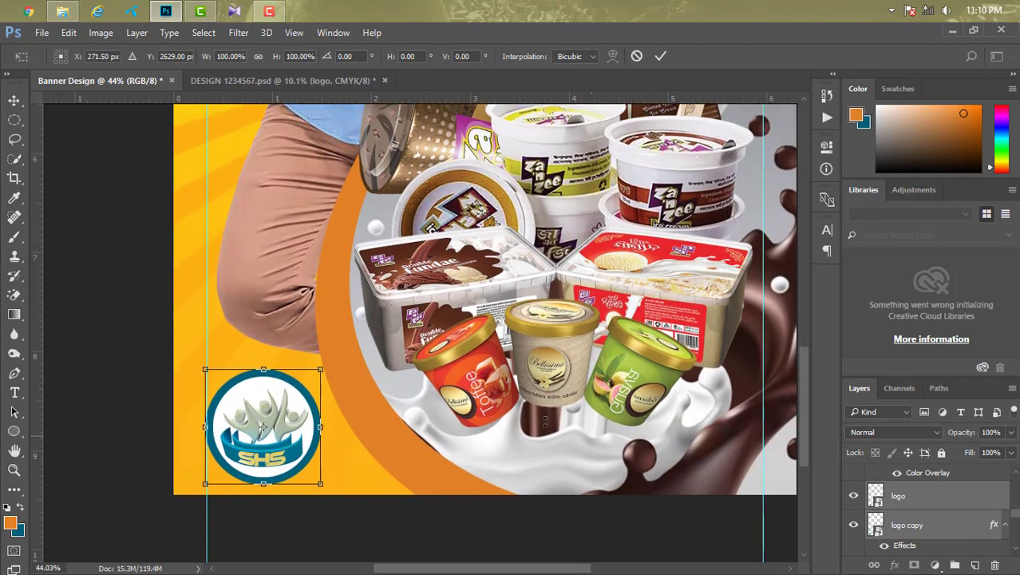
left_click_drag(320, 367, 301, 395)
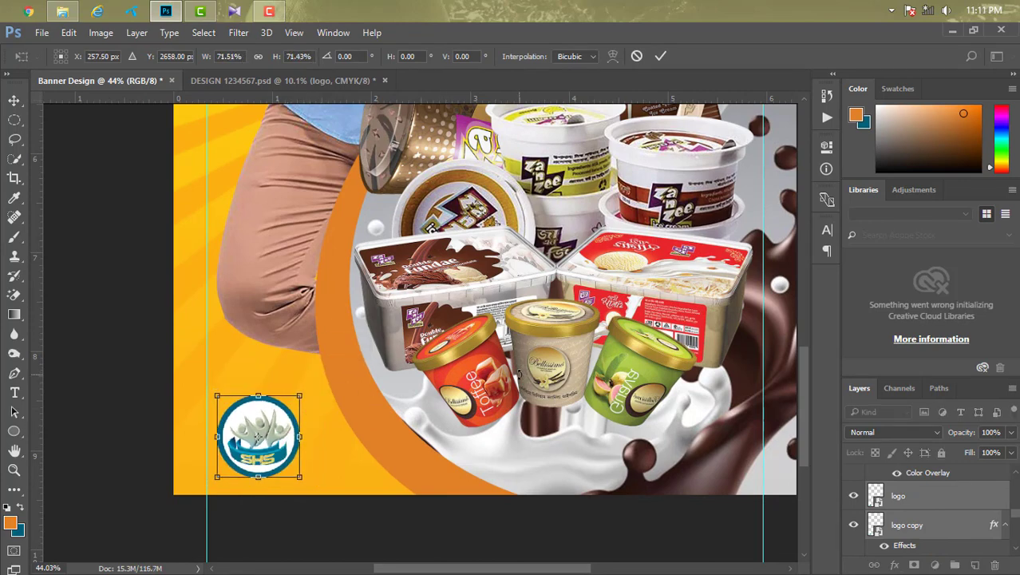
left_click(660, 57)
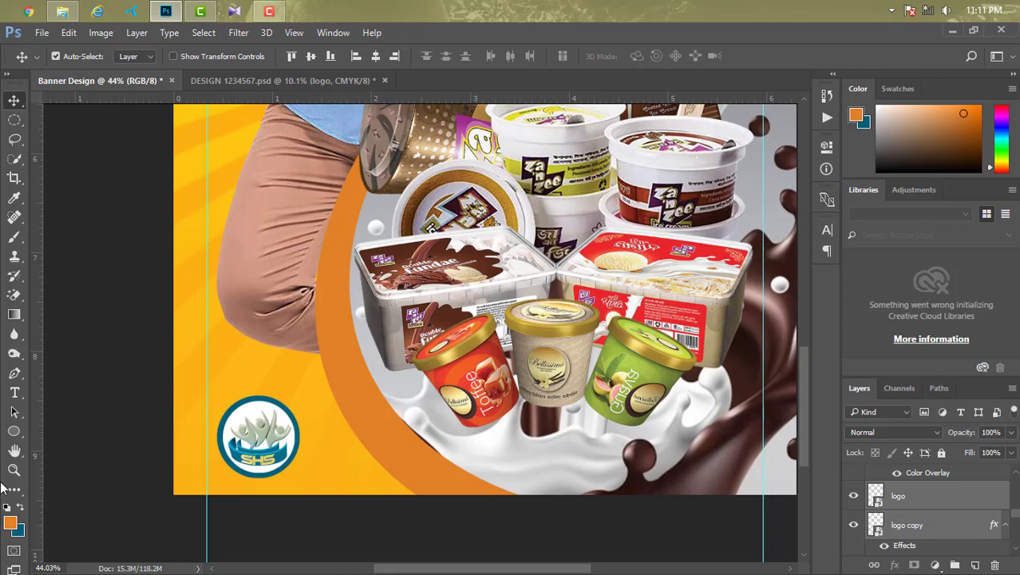
Step: Add a horizontal guide on the lower poster and draw a first rounded rectangle
left_click(16, 431)
left_click(91, 450)
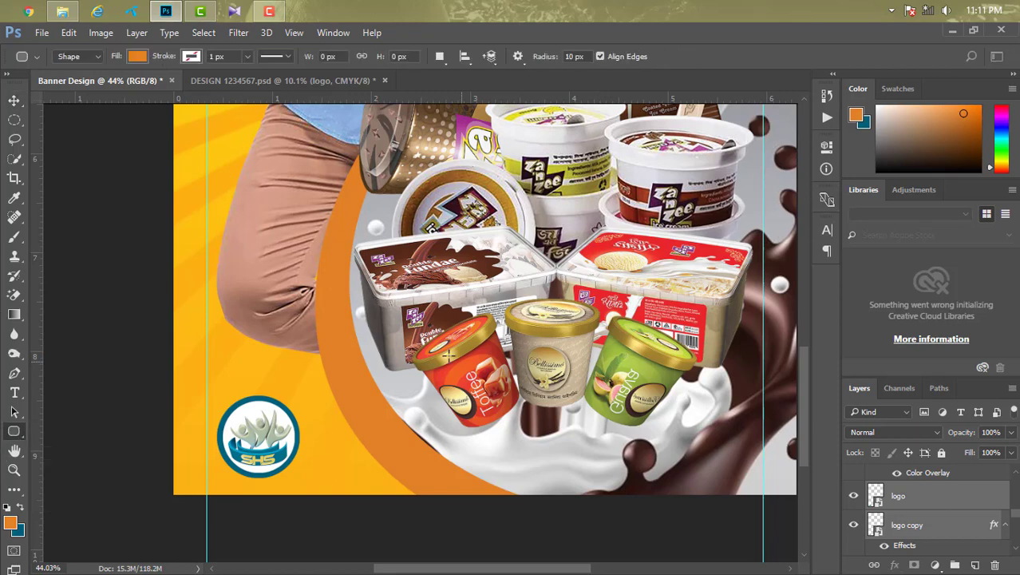
left_click_drag(476, 571, 508, 570)
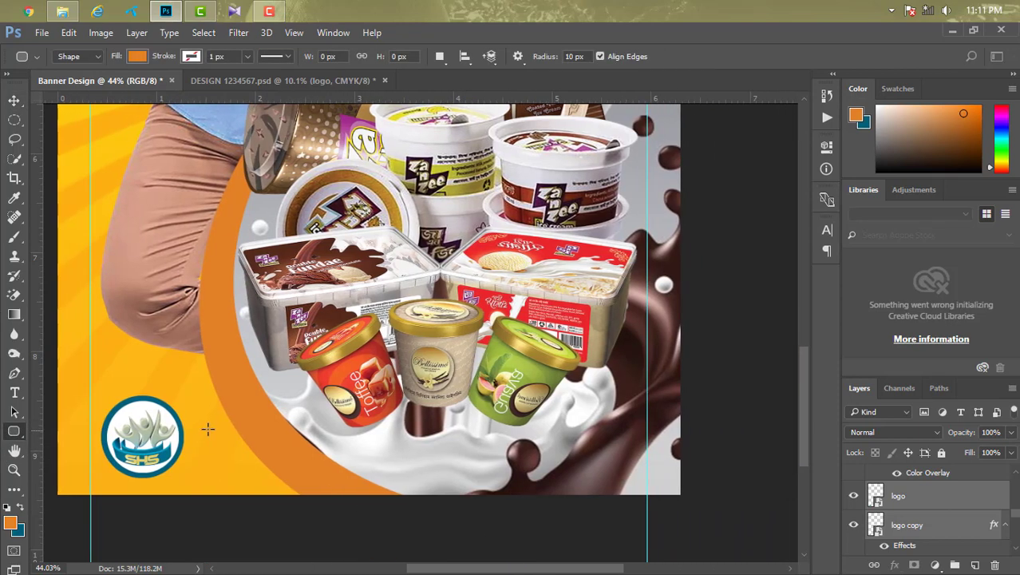
left_click_drag(334, 97, 294, 394)
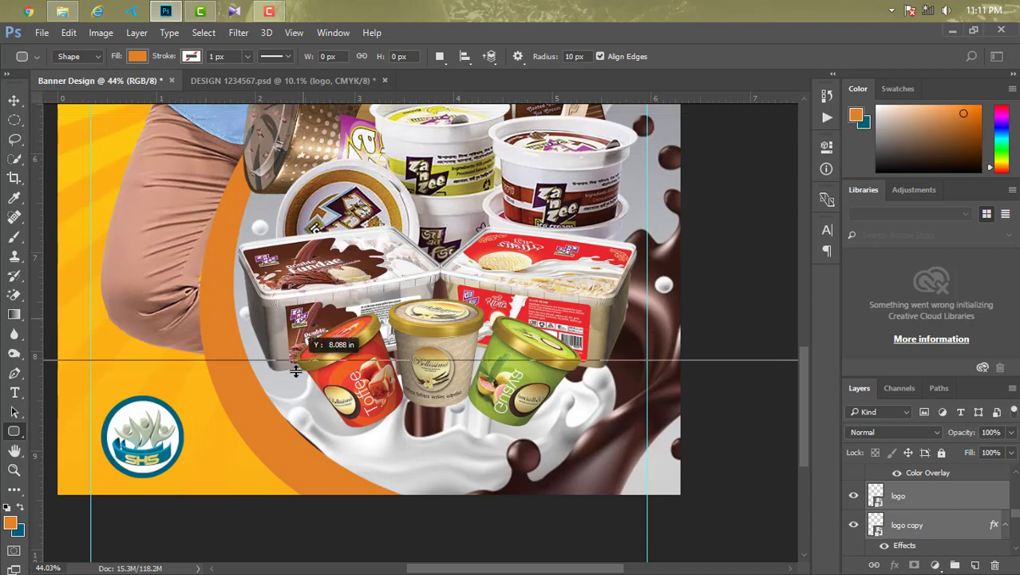
left_click_drag(363, 90, 365, 102)
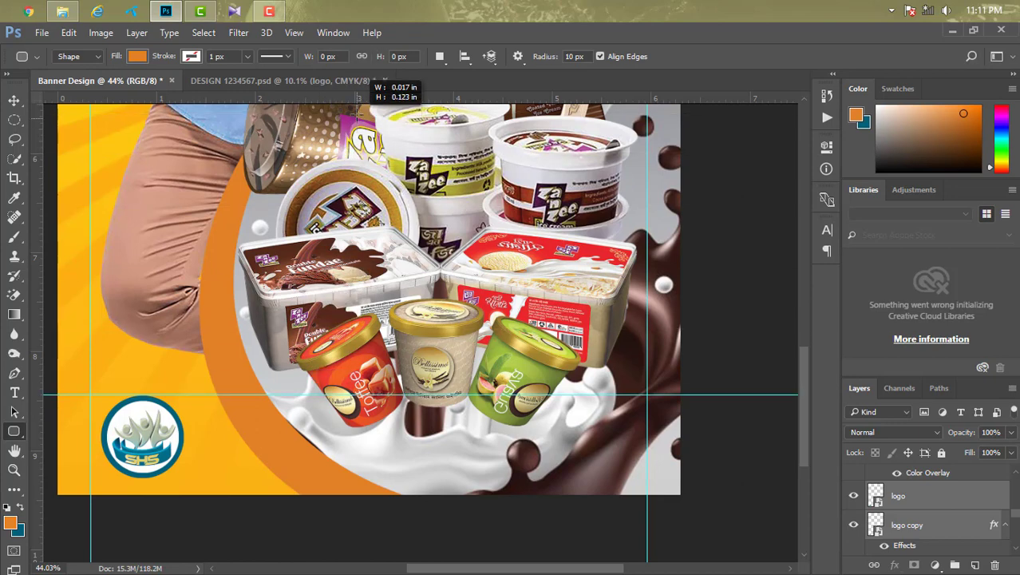
left_click(782, 142)
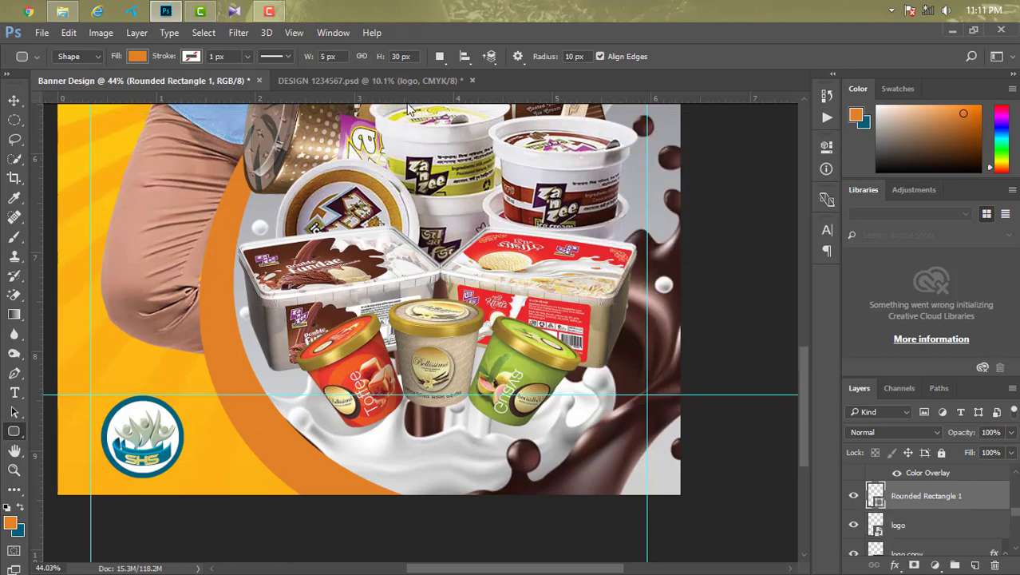
Step: Undo it and draw a 1384 × 250 px rounded bar with 34 px corners between guides
key("ctrl+z")
left_click_drag(413, 97, 420, 477)
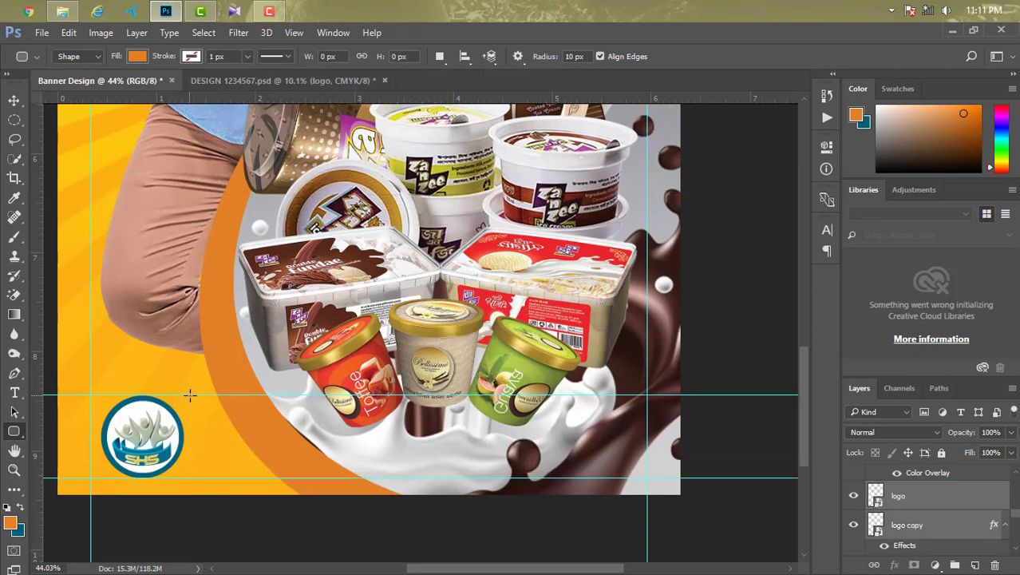
left_click_drag(191, 395, 645, 477)
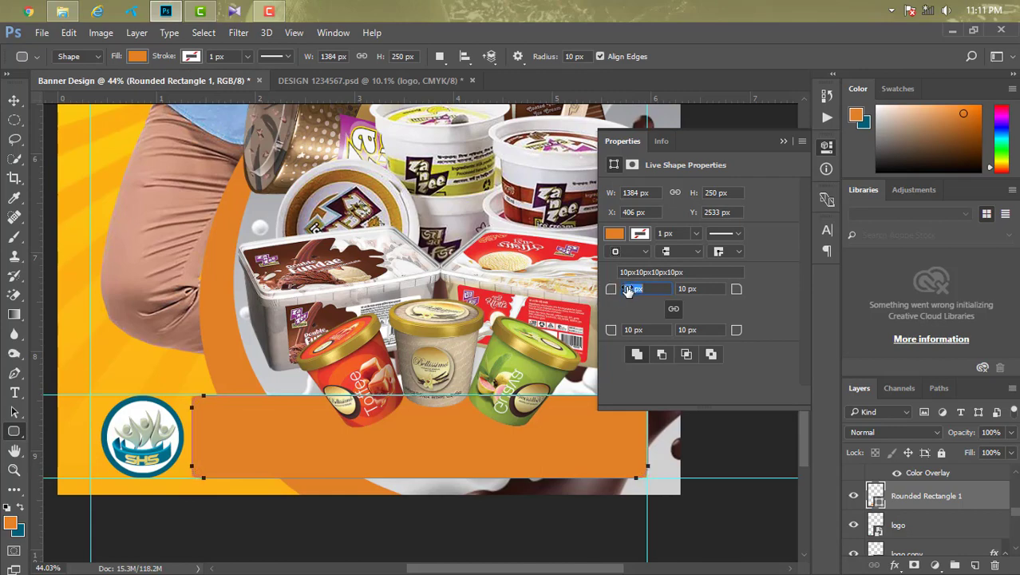
left_click(783, 141)
scroll(522, 490, "up", 1)
scroll(661, 501, "up", 1)
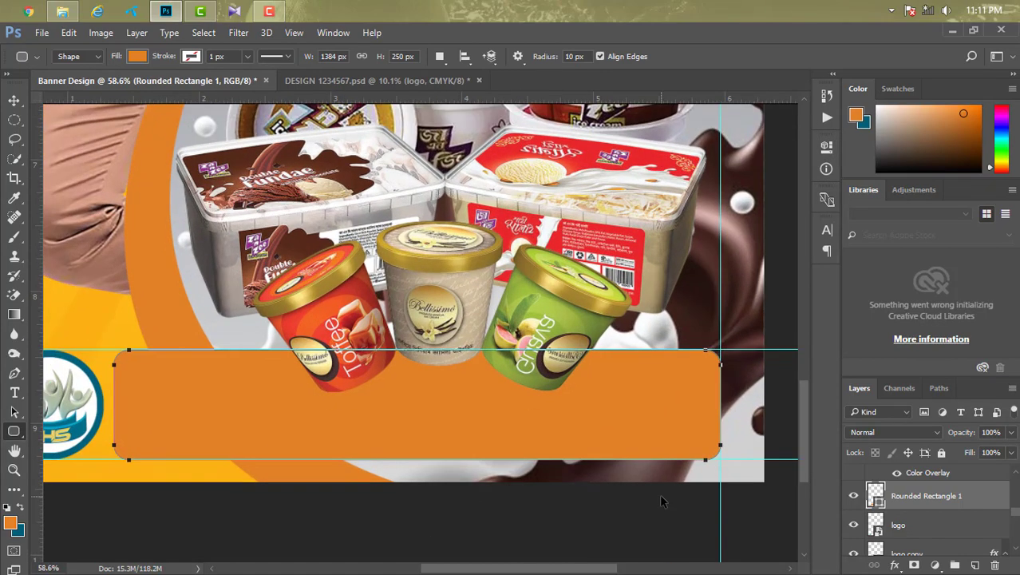
Step: Fill the rounded bar white (ffffff), duplicate it, and shrink the copy slightly
double_click(876, 496)
type("ffffff")
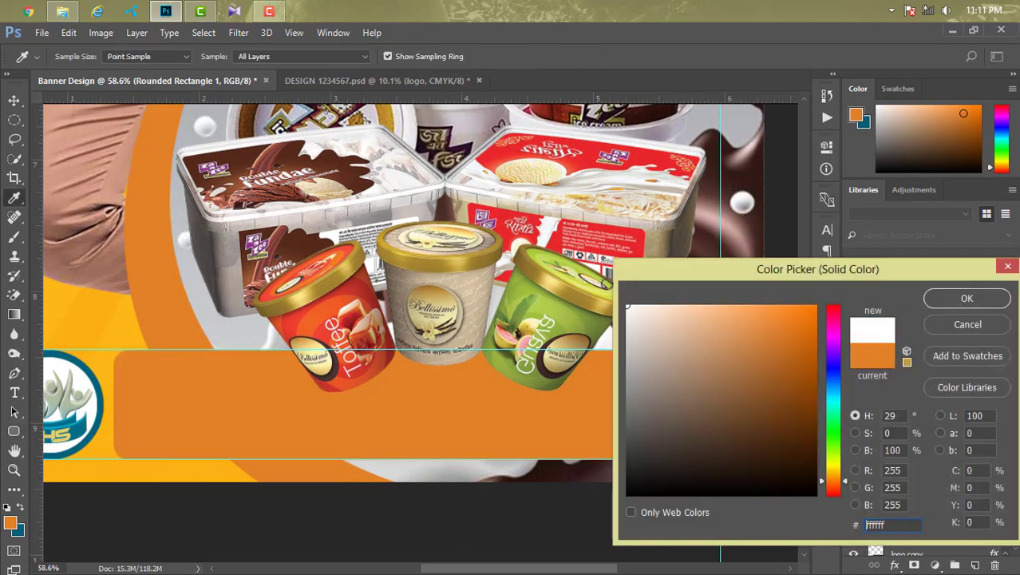
left_click(964, 298)
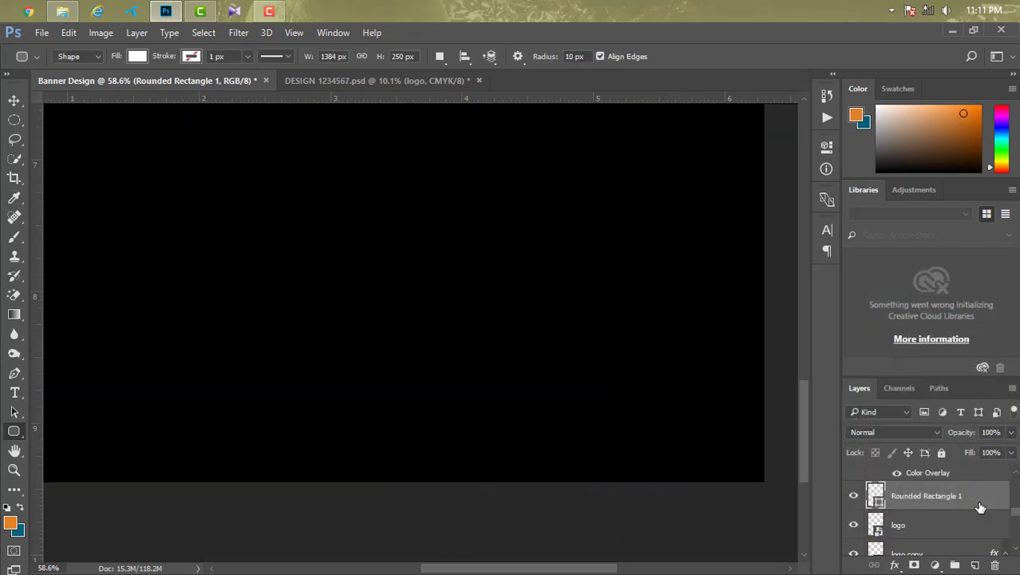
left_click_drag(980, 507, 975, 565)
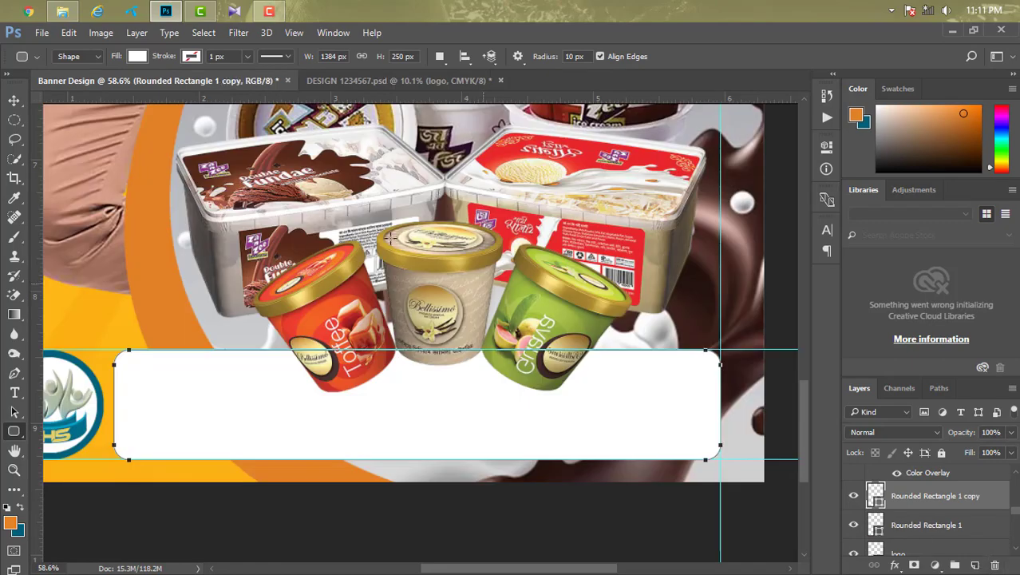
left_click(68, 33)
left_click(184, 336)
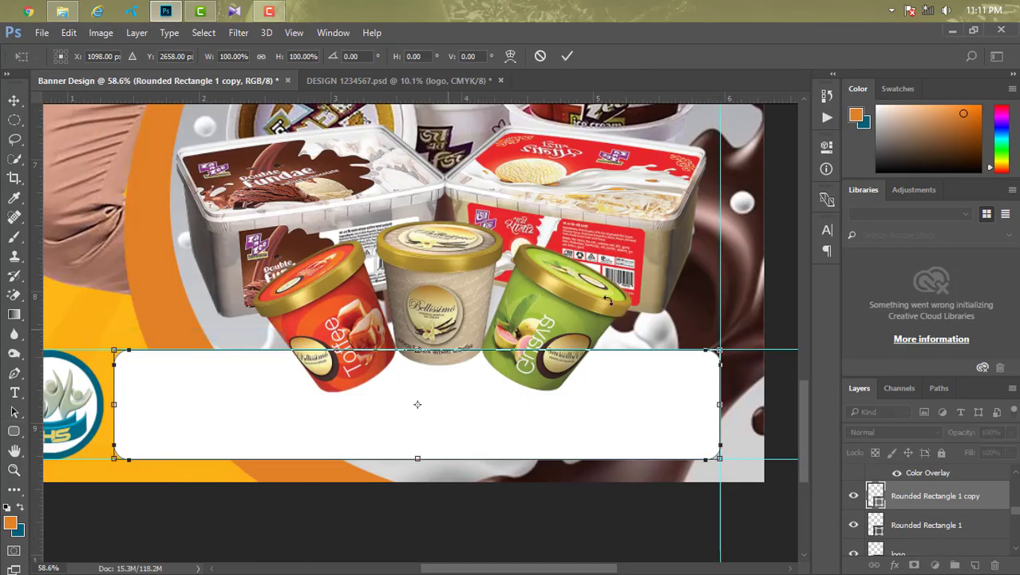
left_click_drag(718, 349, 709, 350)
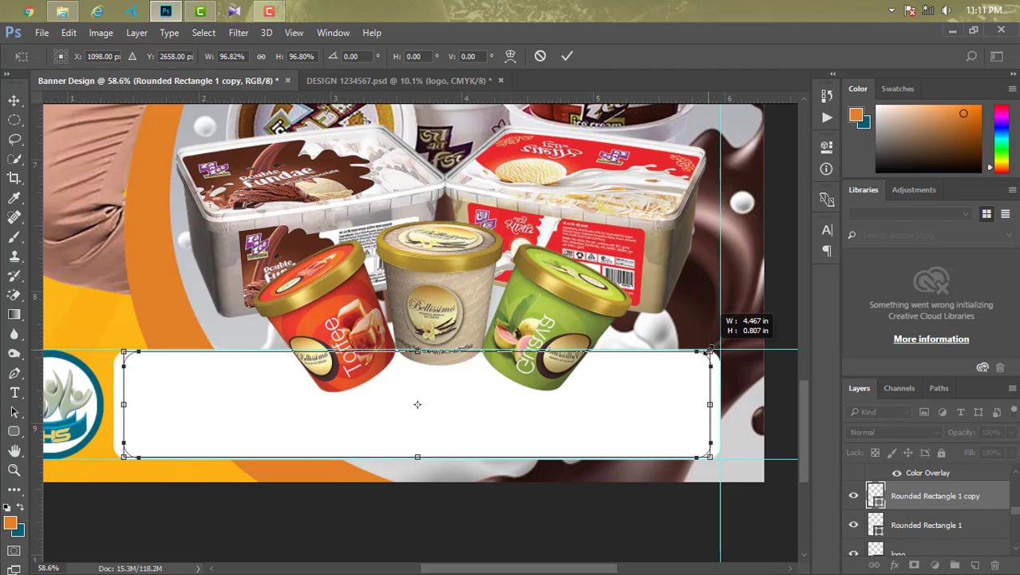
left_click(567, 56)
Step: Recolour the lower bar with the teal sampled from the logo's ring
double_click(878, 530)
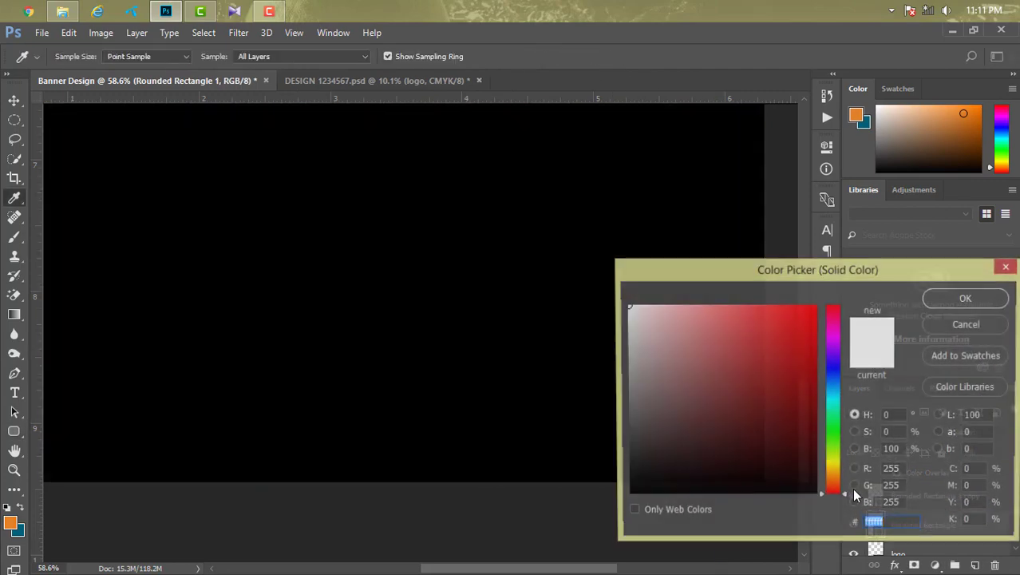
left_click(104, 410)
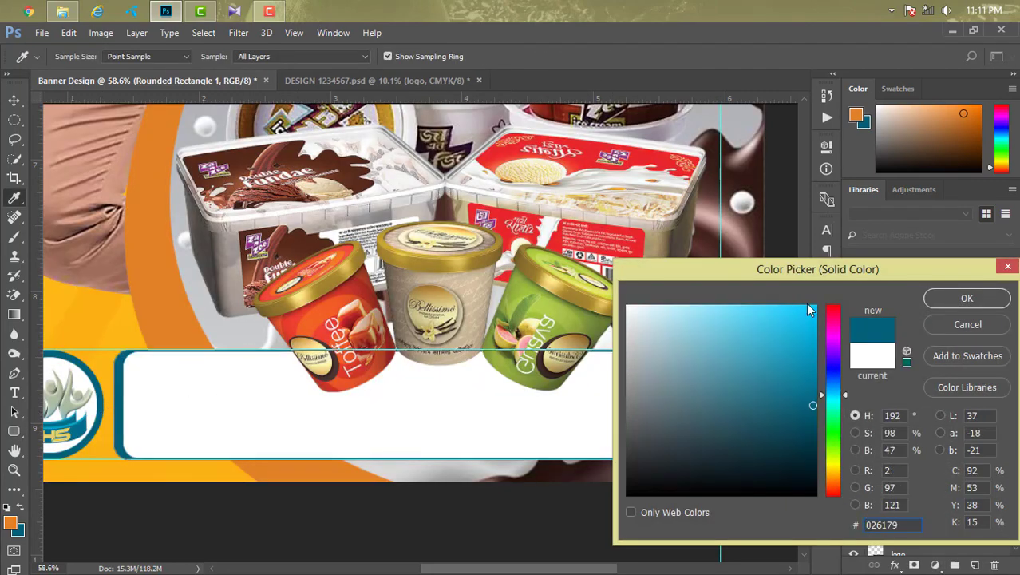
left_click(966, 297)
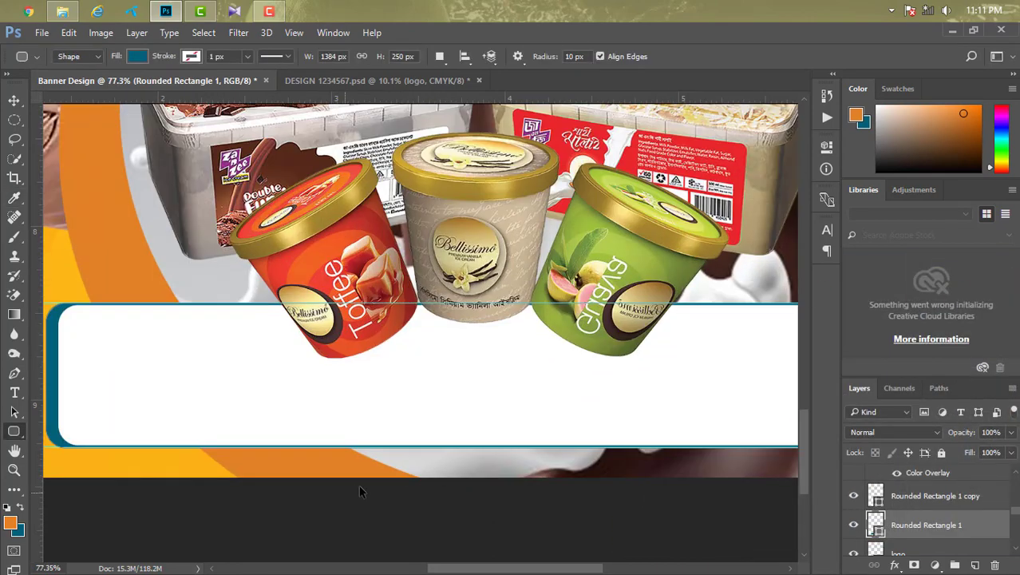
Step: Shorten the white copy from the top, nudge it up, and bring in the phone icon
left_click(881, 482)
left_click(69, 32)
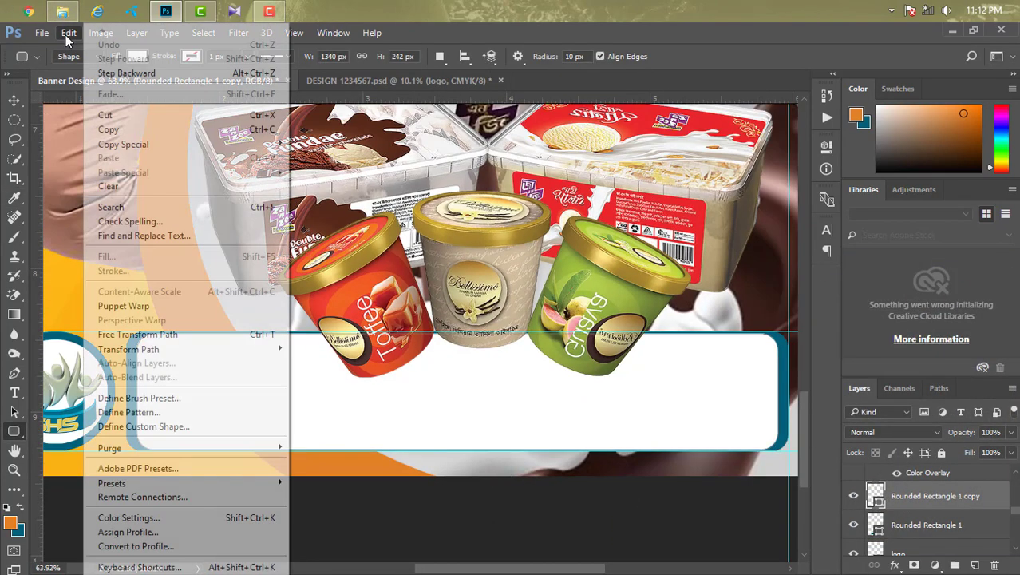
left_click(285, 340)
left_click_drag(467, 331, 454, 341)
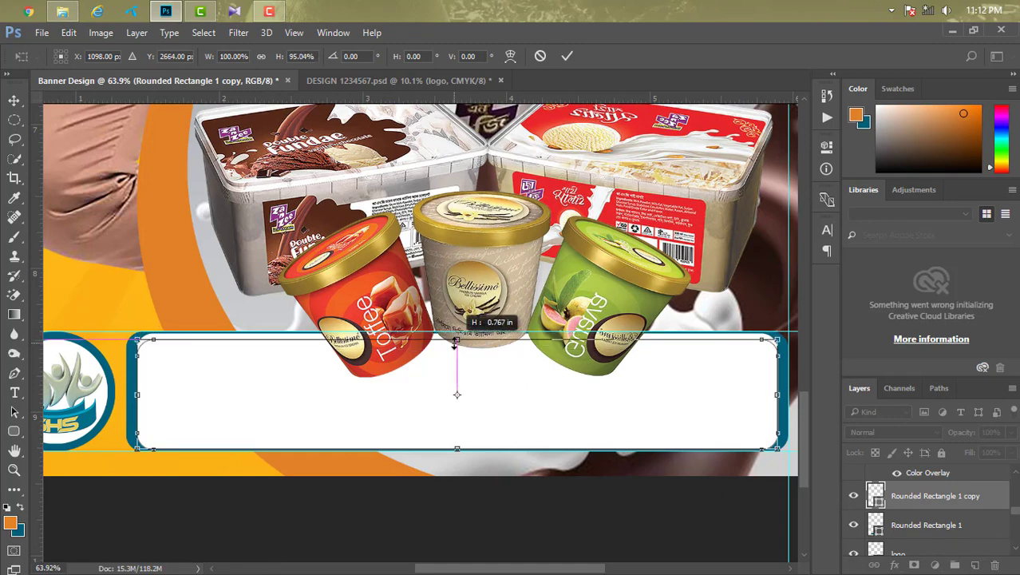
left_click(567, 56)
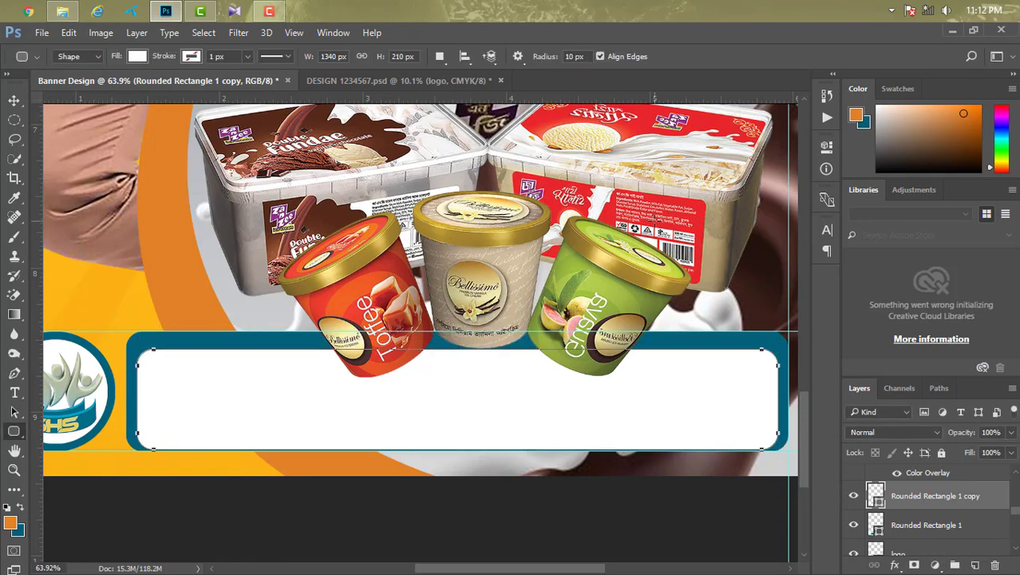
left_click(16, 104)
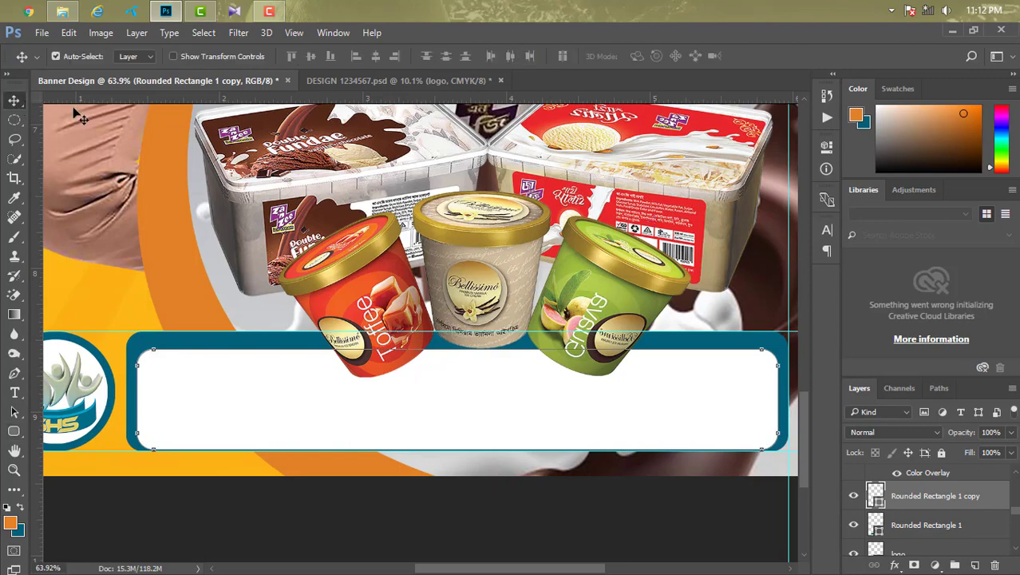
key("Up")
key("Up")
key("Up")
key("Up")
key("Up")
key("Up")
key("Up")
key("Up")
key("Up")
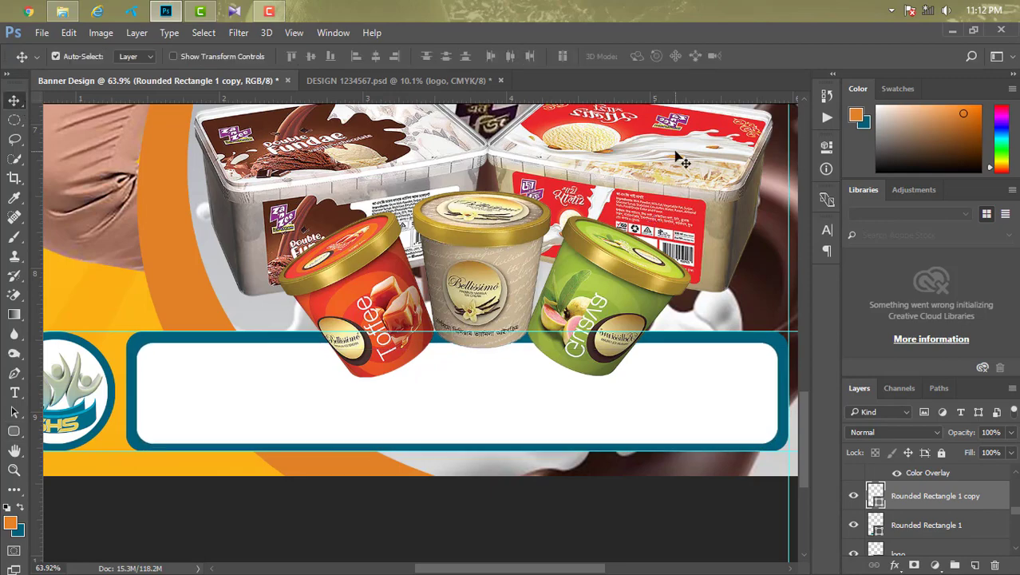
left_click(166, 11)
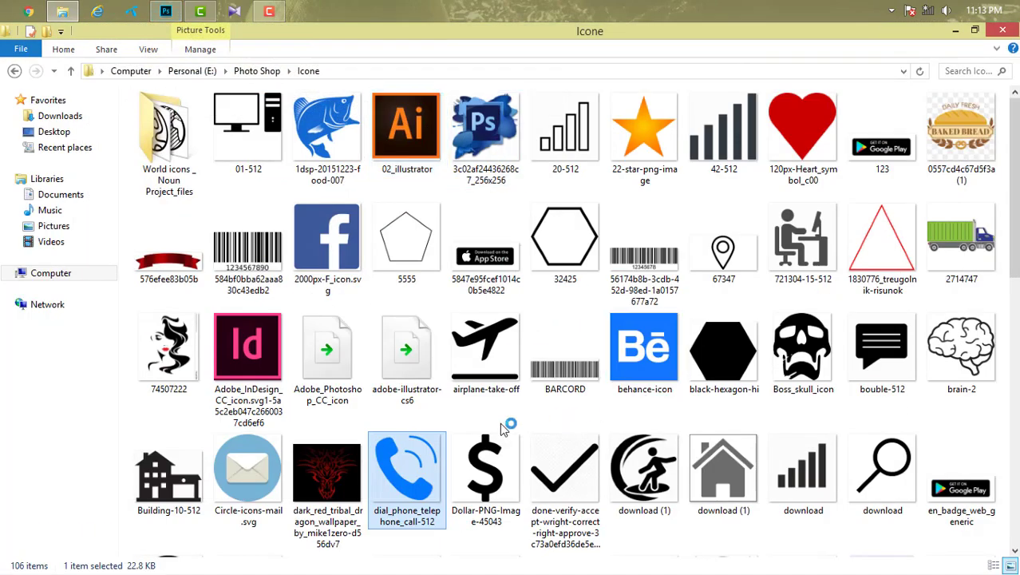
mouse_move(407, 479)
left_mouse_down()
mouse_move(184, 31)
mouse_move(330, 374)
left_mouse_up()
Step: Scale the phone icon down and place it at the white bar's upper left
scroll(405, 363, "down", 2)
scroll(411, 365, "down", 2)
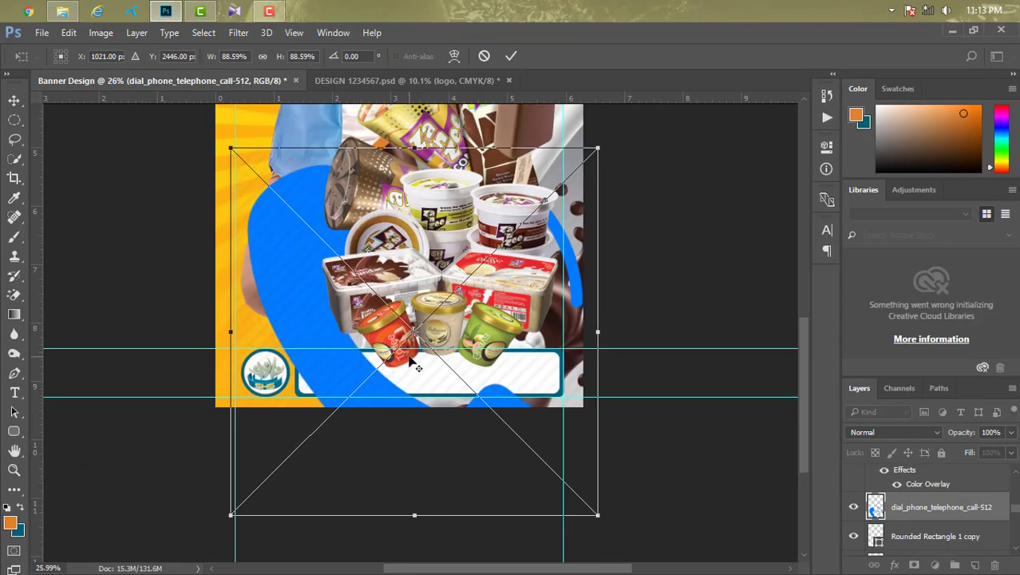
left_click_drag(606, 168, 439, 320)
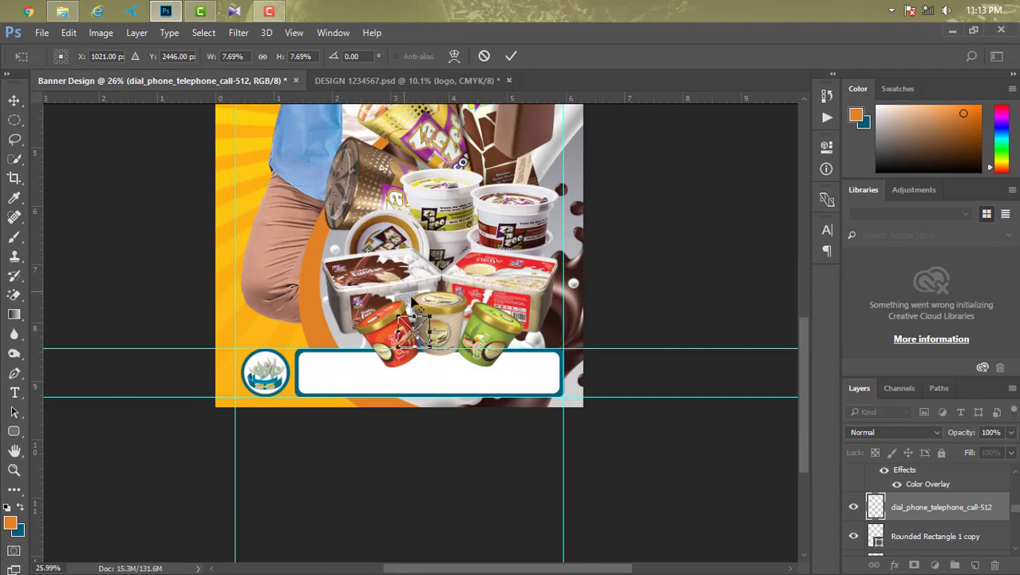
scroll(311, 455, "up", 2)
scroll(330, 269, "up", 2)
scroll(331, 269, "up", 2)
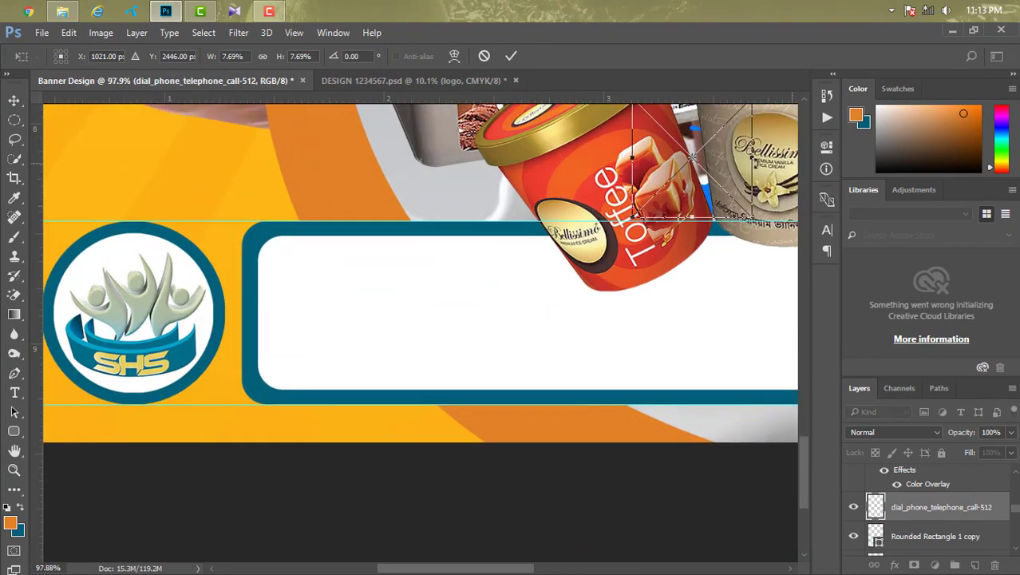
left_click_drag(746, 163, 341, 263)
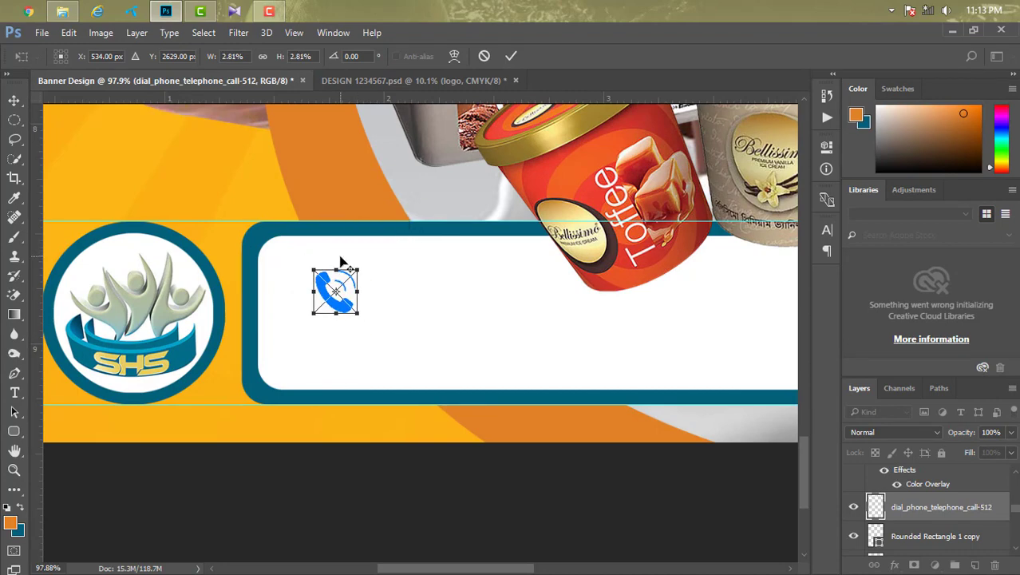
left_click_drag(349, 303, 311, 286)
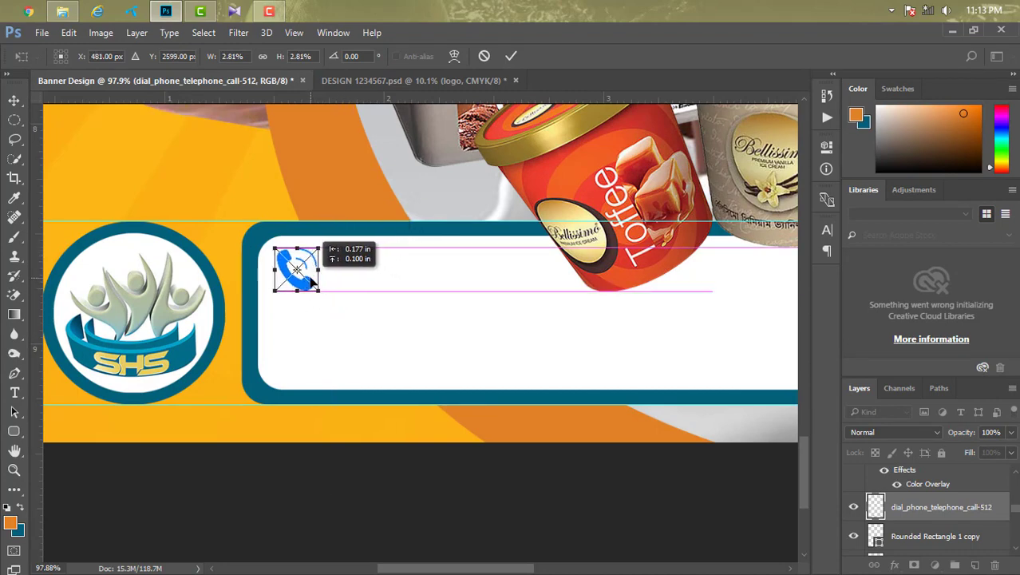
left_click(511, 57)
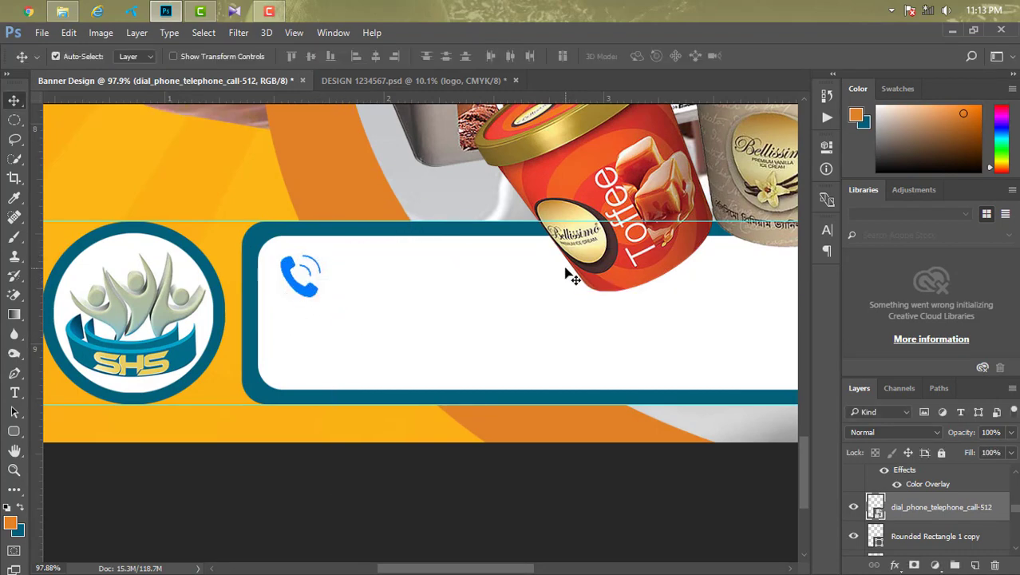
Step: Give the phone icon a teal Color Overlay
scroll(929, 511, "up", 1)
double_click(1006, 541)
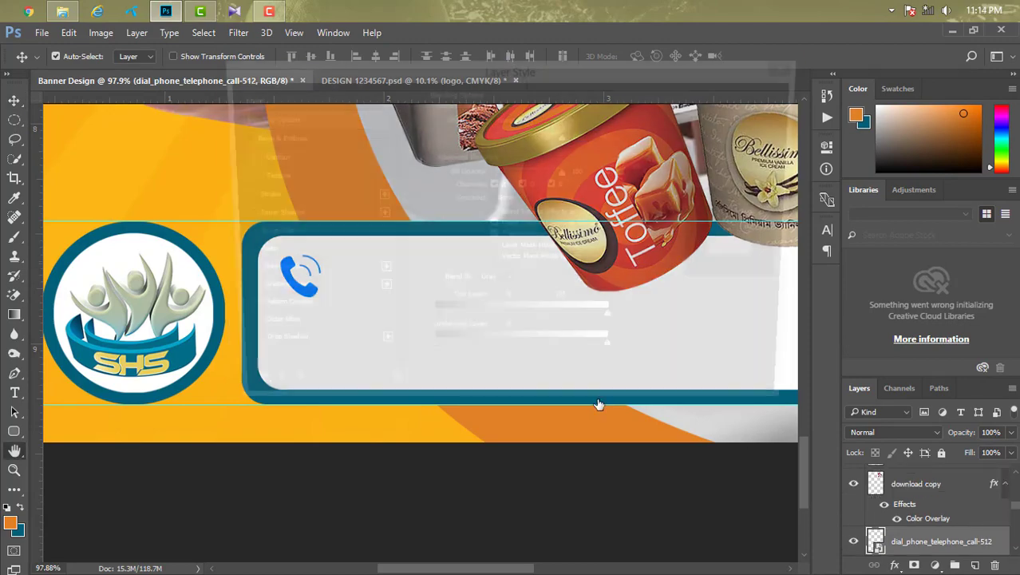
left_click(335, 273)
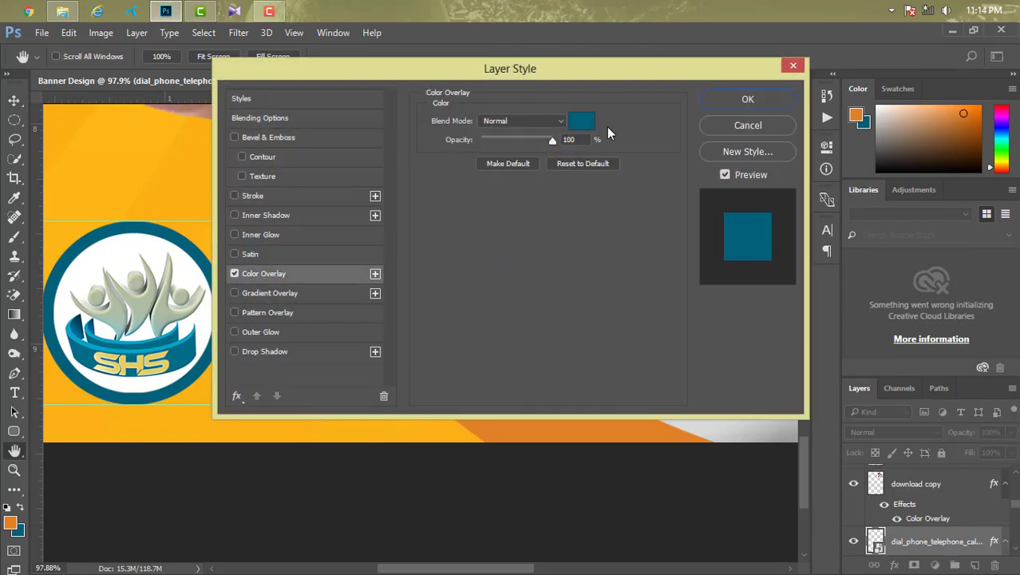
left_click(747, 101)
Step: Bring the location pin icon from the icon folder onto the poster and fit the view
left_click(63, 11)
scroll(703, 263, "down", 10)
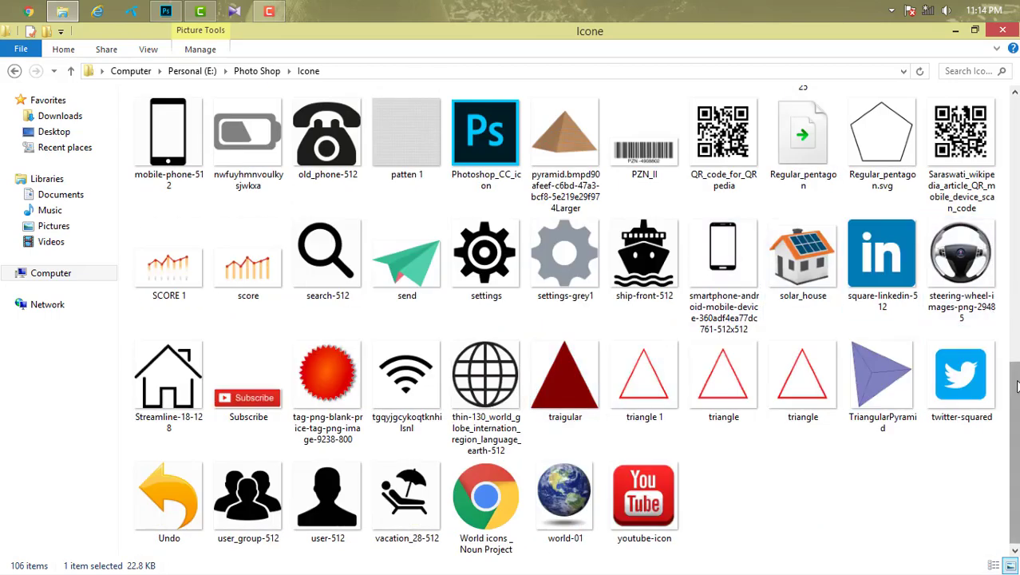
scroll(558, 240, "up", 2)
scroll(425, 209, "up", 2)
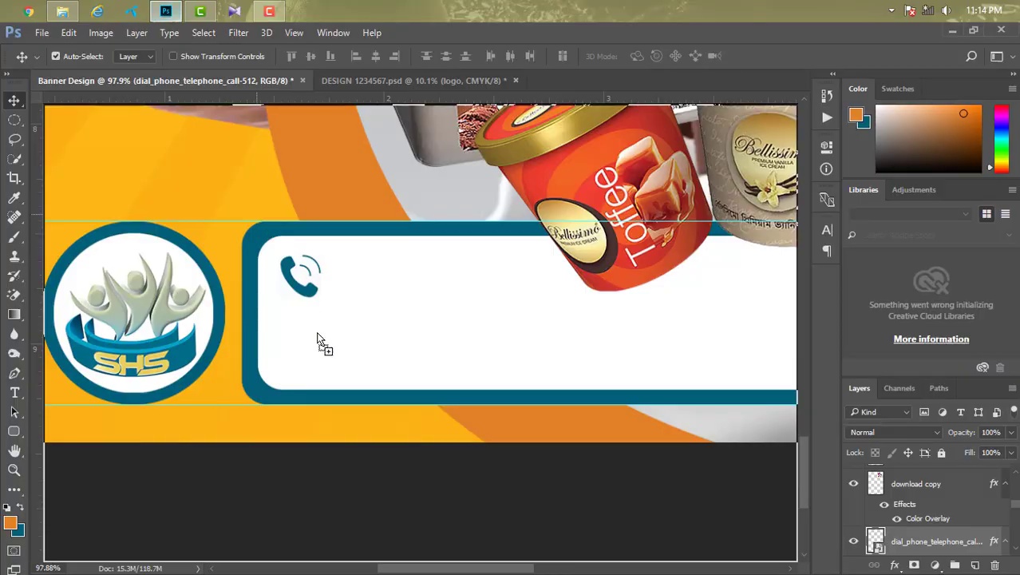
left_click_drag(425, 209, 385, 371)
key("ctrl+0")
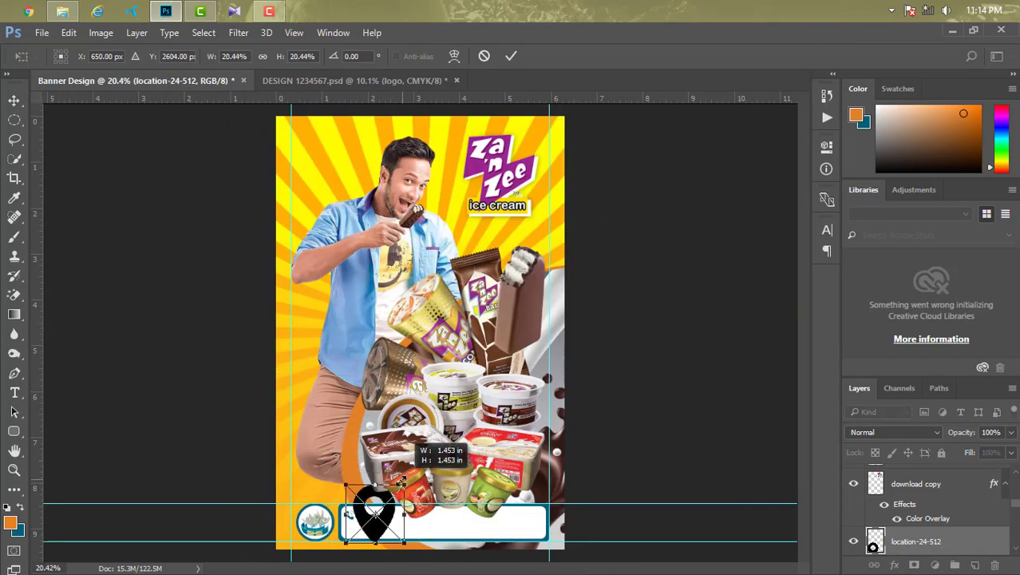
Step: Shrink the location pin and place it below the phone icon
left_click_drag(519, 371, 393, 499)
scroll(391, 557, "up", 3)
scroll(409, 512, "up", 3)
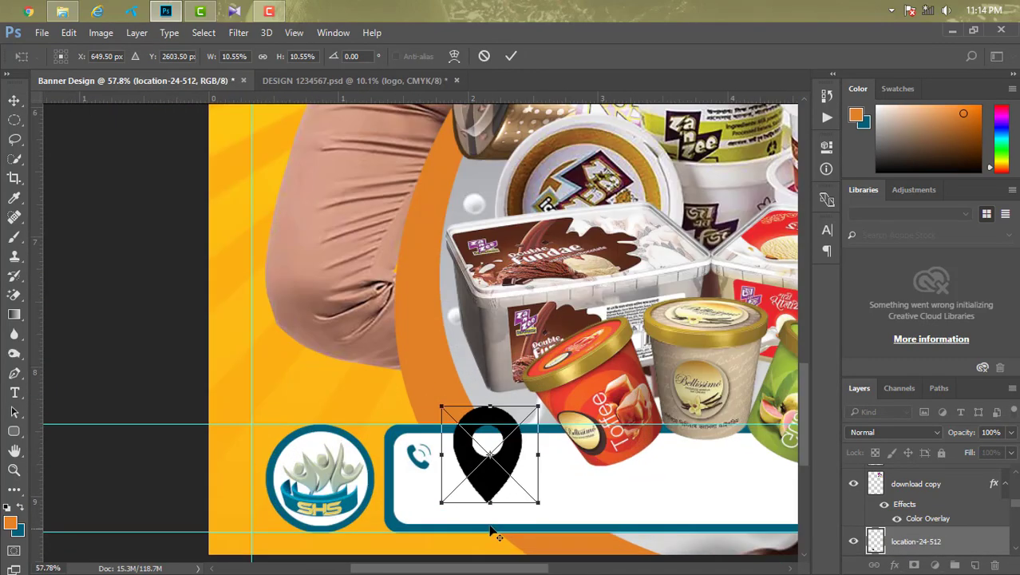
scroll(471, 509, "up", 3)
scroll(471, 509, "up", 2)
mouse_move(663, 158)
left_mouse_down()
mouse_move(323, 315)
mouse_move(298, 302)
mouse_move(301, 286)
mouse_move(299, 420)
left_mouse_up()
left_click(510, 55)
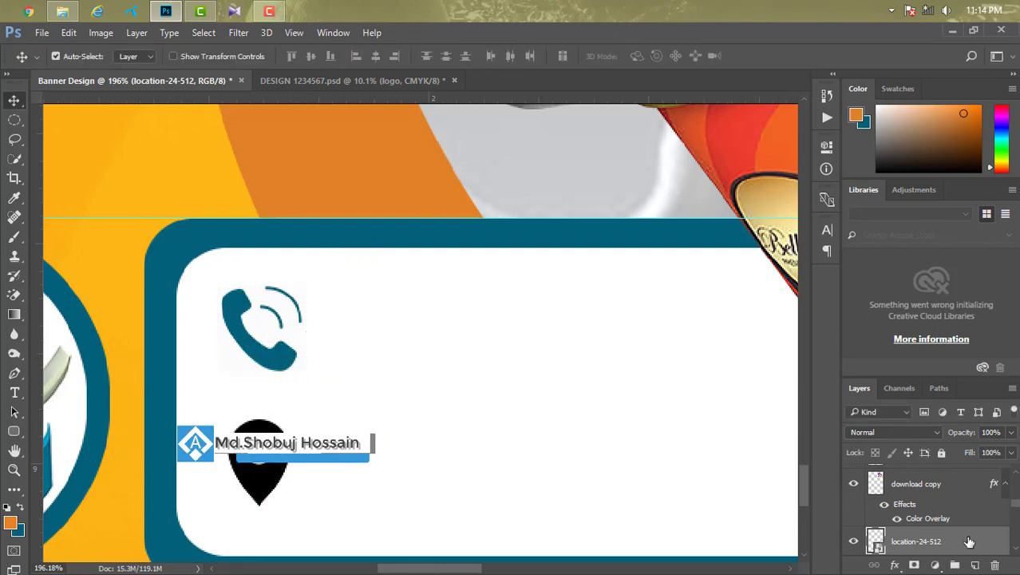
Step: Give the location pin layer a teal Color Overlay
double_click(968, 542)
left_click(264, 269)
left_click(770, 99)
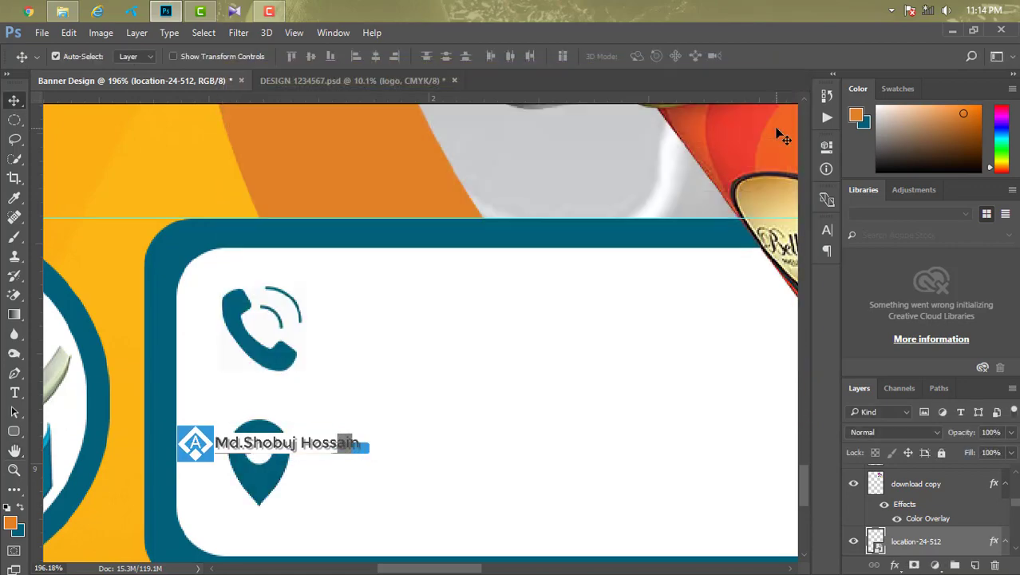
scroll(428, 471, "down", 3)
scroll(642, 454, "down", 3)
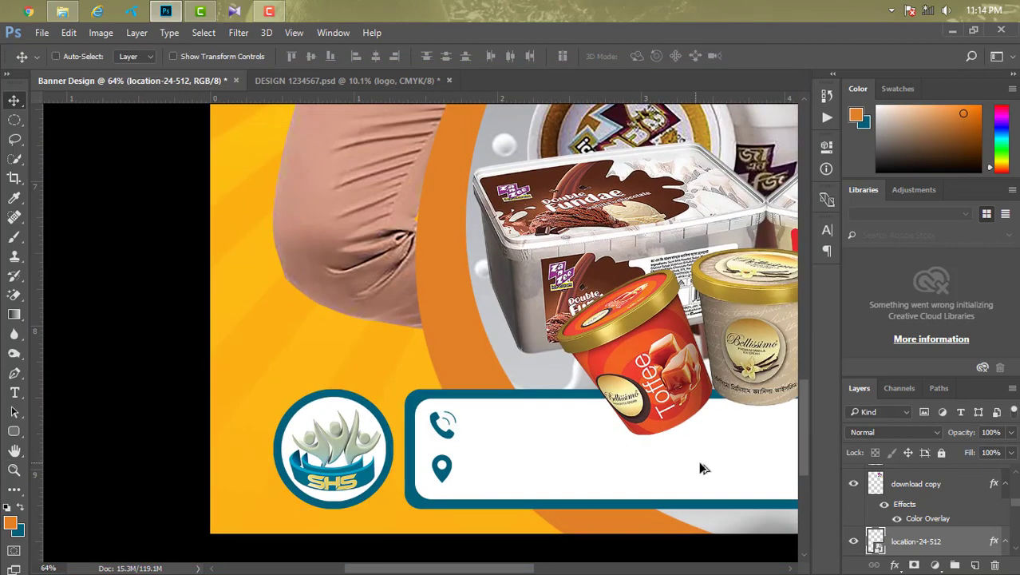
scroll(699, 467, "up", 2)
left_click_drag(477, 571, 541, 571)
Step: Type the company phone numbers as a text line beside the phone icon
left_click(13, 394)
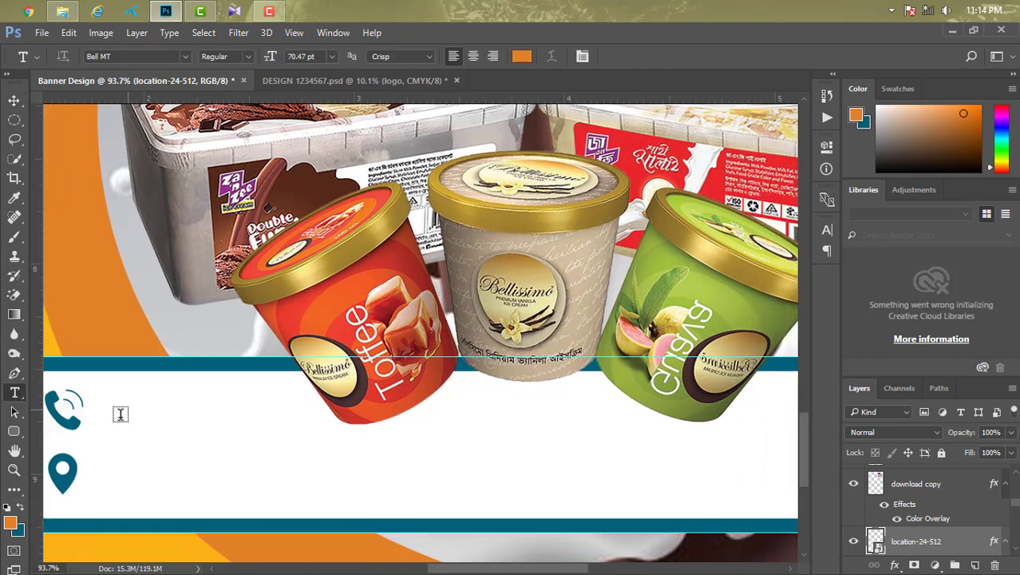
left_click(334, 452)
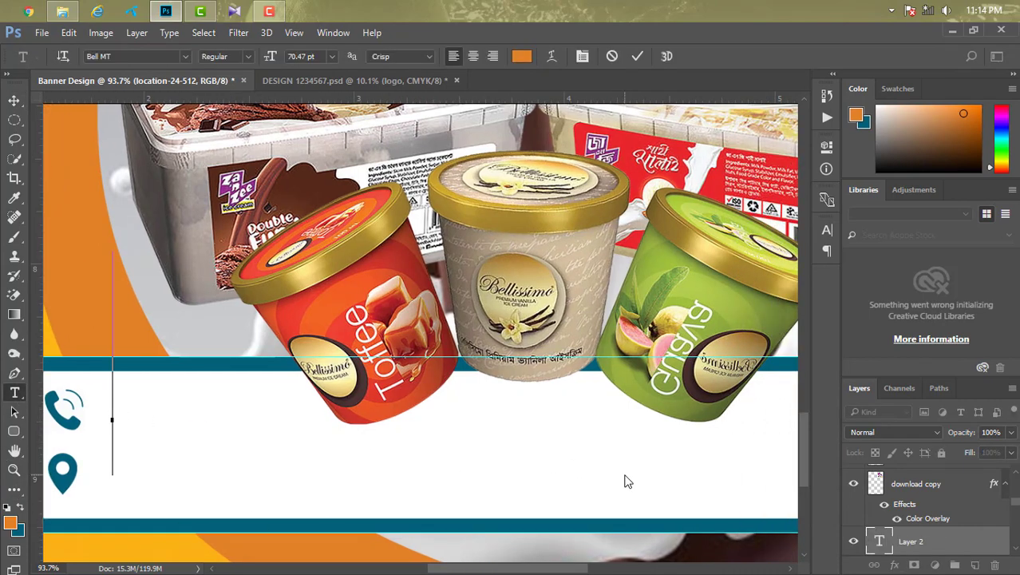
type("+88017")
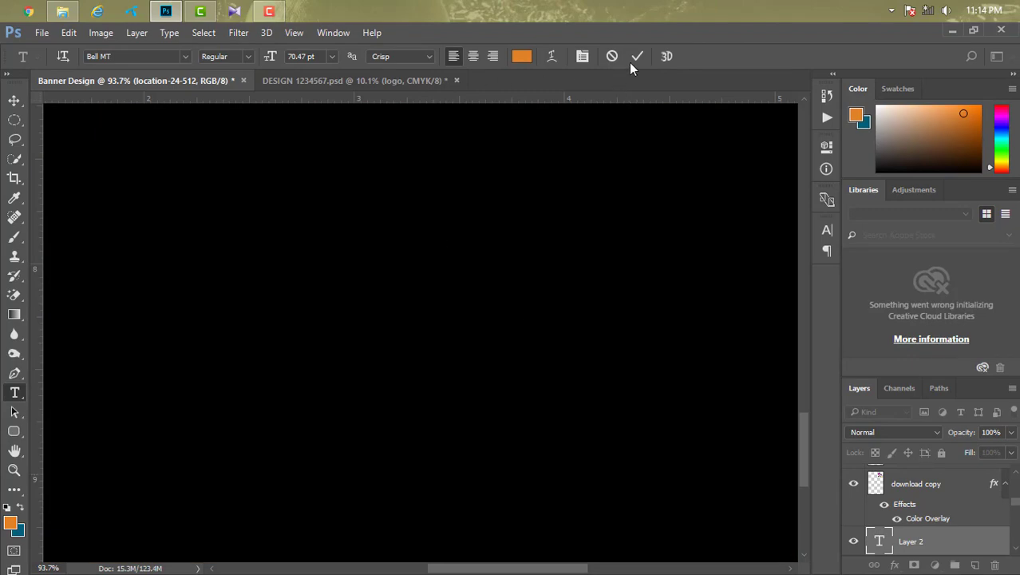
left_click(637, 56)
Step: Set the phone-number text to Akrobat Bold at 19 pt
scroll(451, 363, "down", 5)
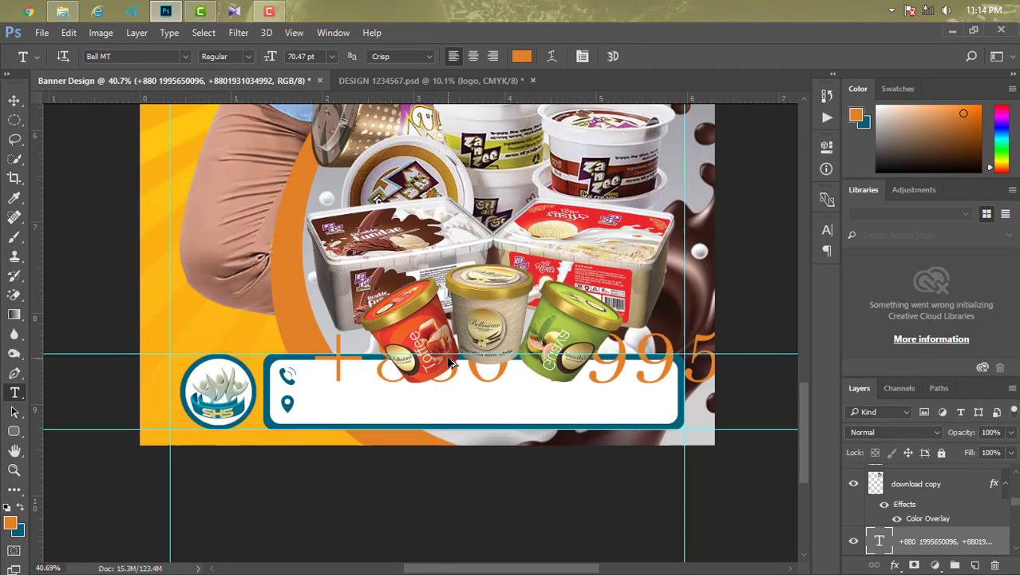
left_click(515, 363)
key("ctrl+a")
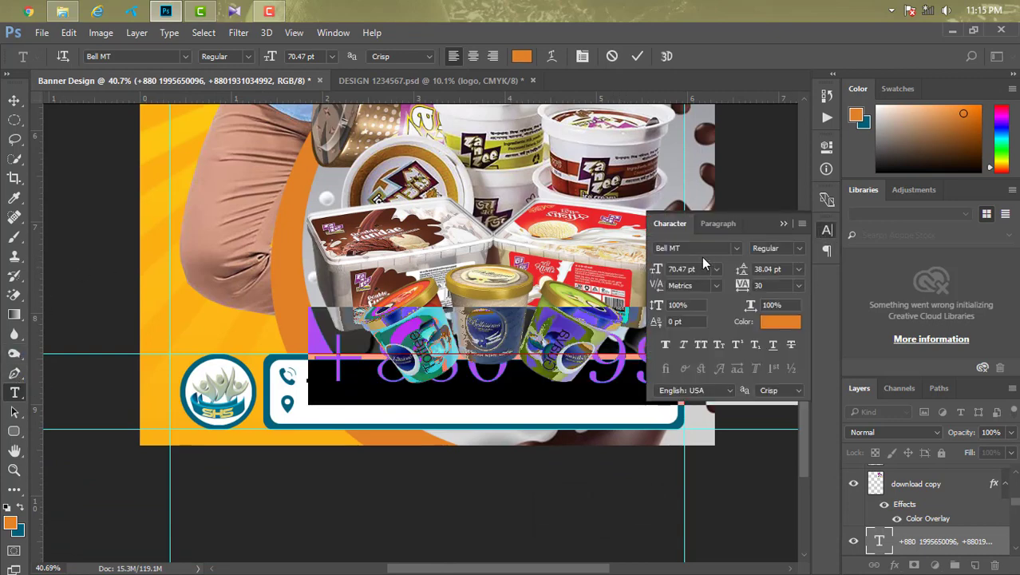
left_click(736, 249)
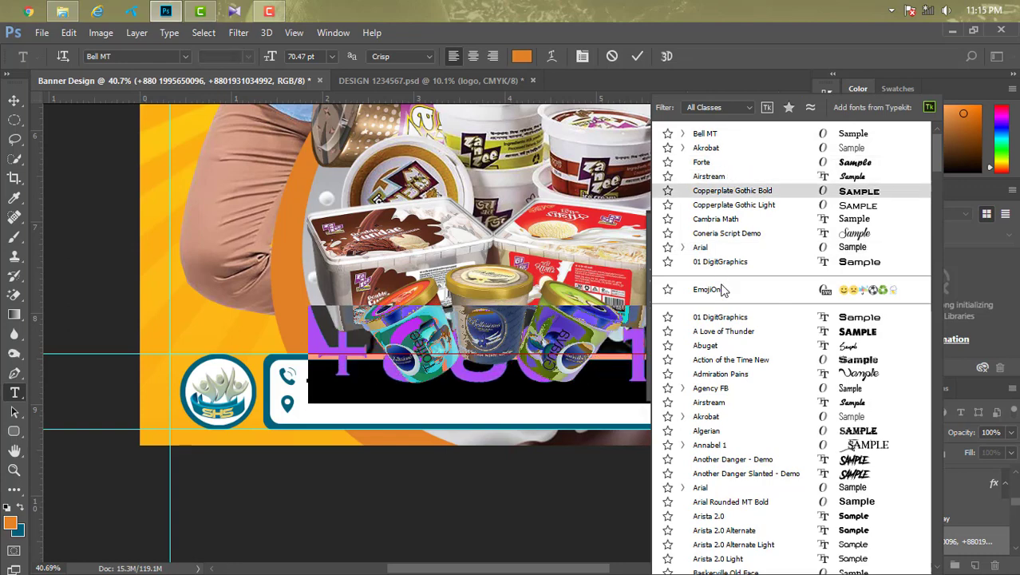
left_click(722, 416)
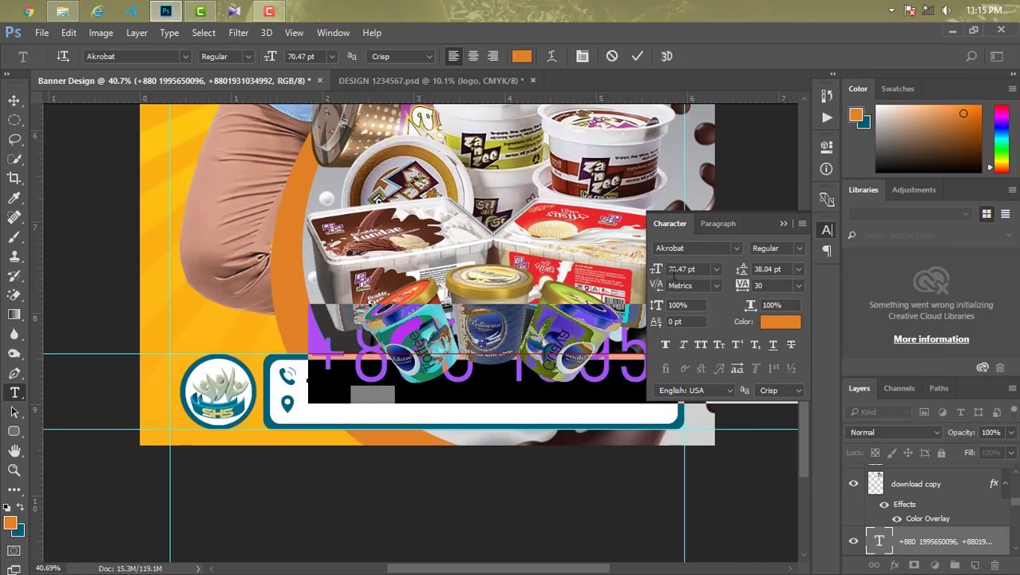
left_click_drag(675, 271, 616, 276)
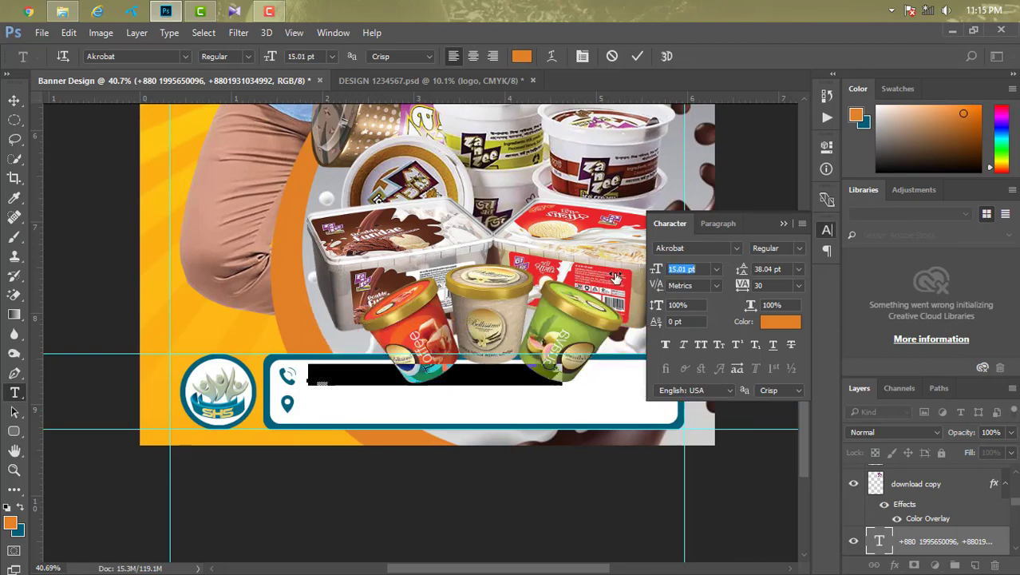
left_click_drag(616, 275, 619, 277)
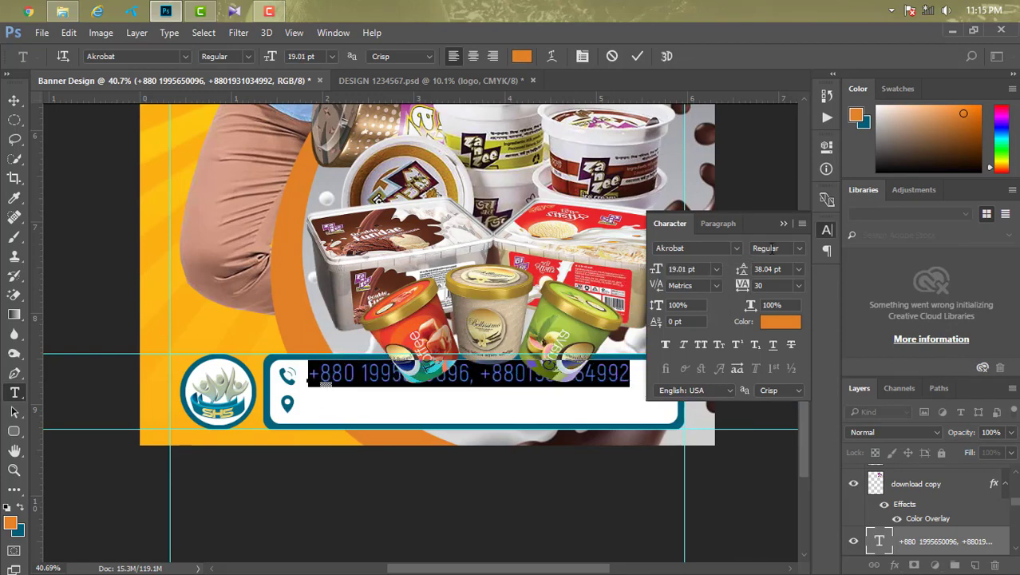
left_click(798, 249)
left_click(799, 319)
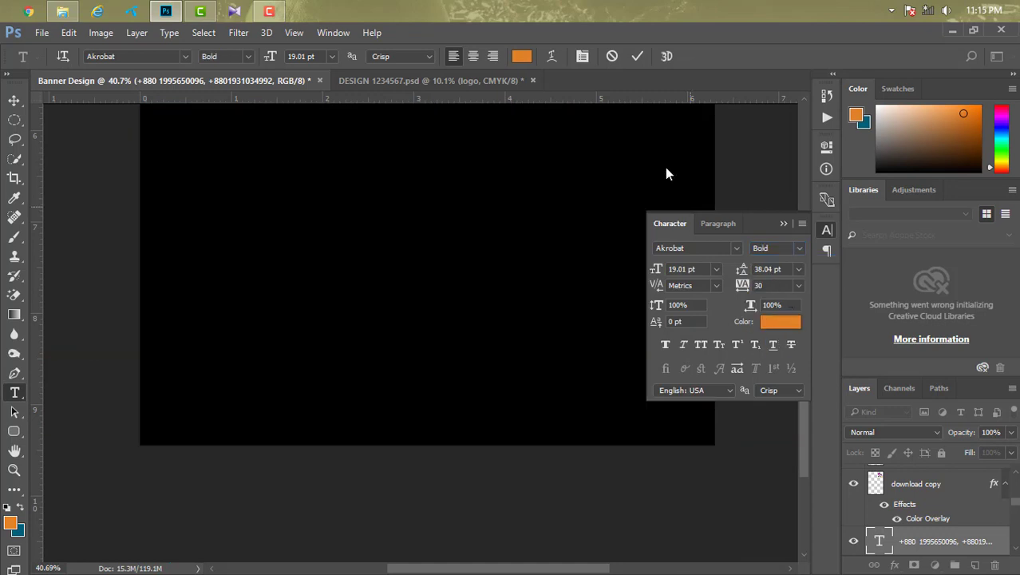
left_click(635, 58)
Step: Colour the phone-number text with the teal sampled from the icon
left_click(781, 322)
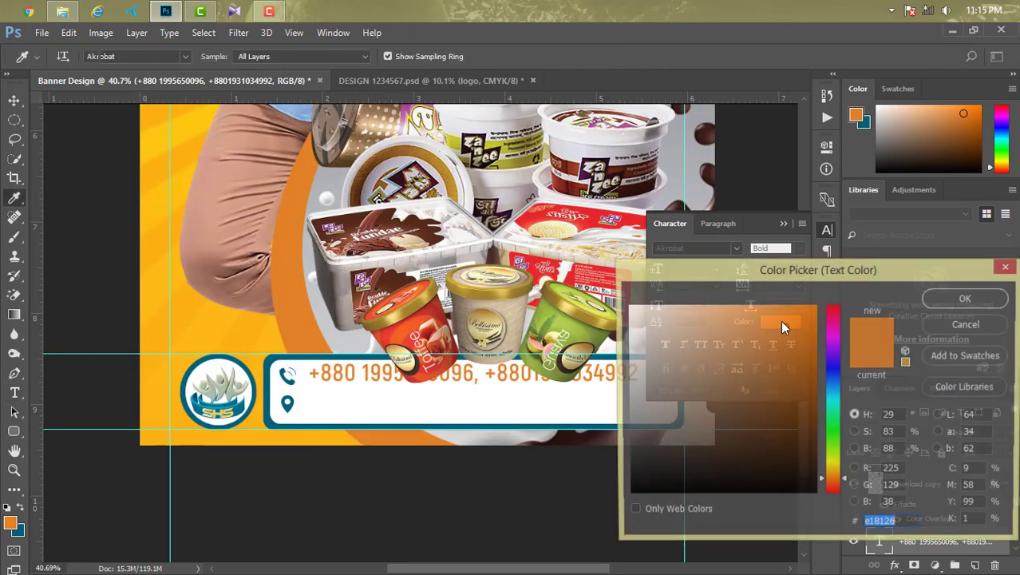
left_click(292, 404)
left_click(967, 298)
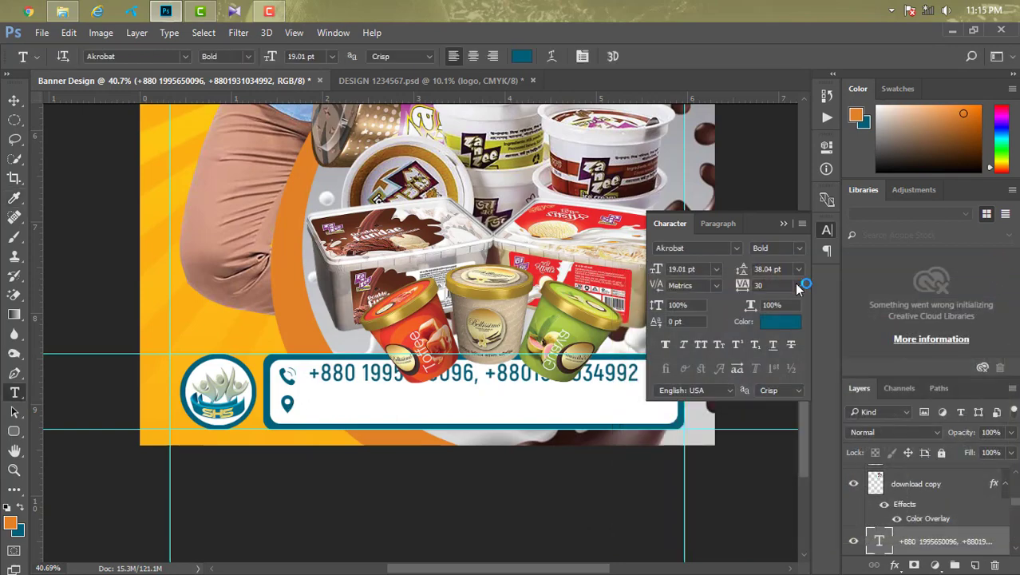
left_click(783, 224)
scroll(667, 399, "up", 1)
scroll(670, 392, "up", 1)
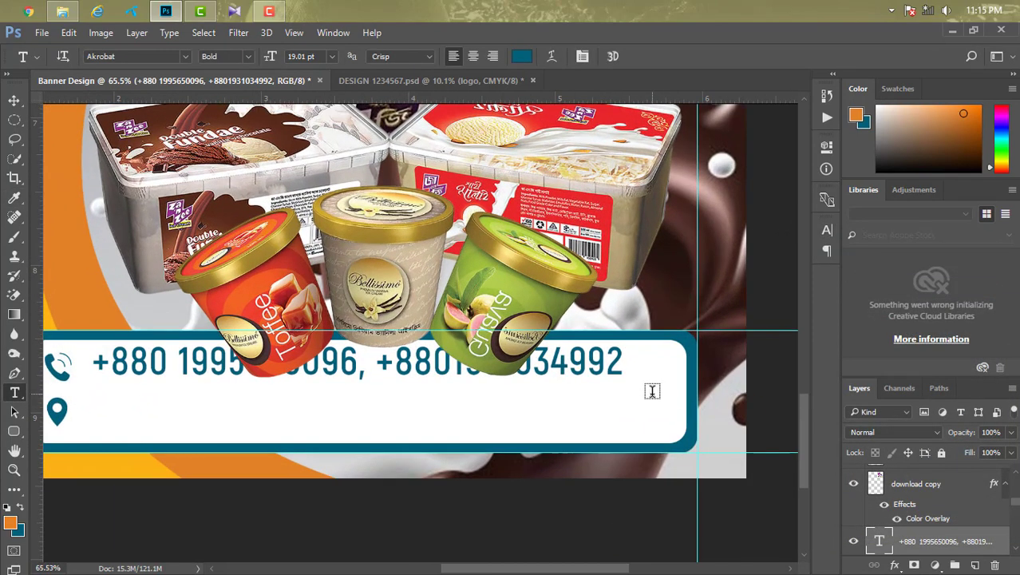
scroll(652, 391, "down", 1)
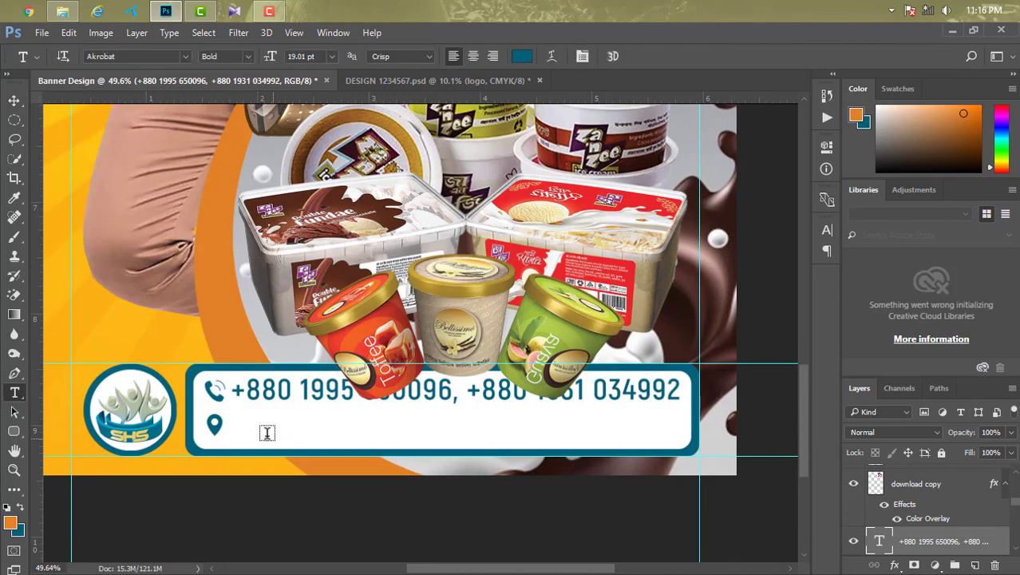
Step: Type the business address beside the location pin and shrink it to 11 pt
left_click(237, 427)
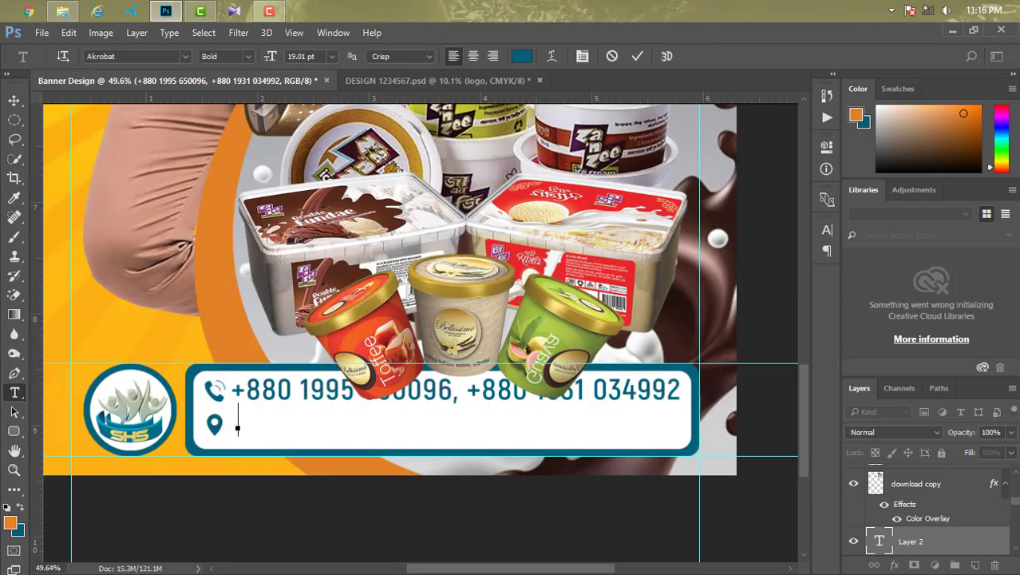
type("Tetu")
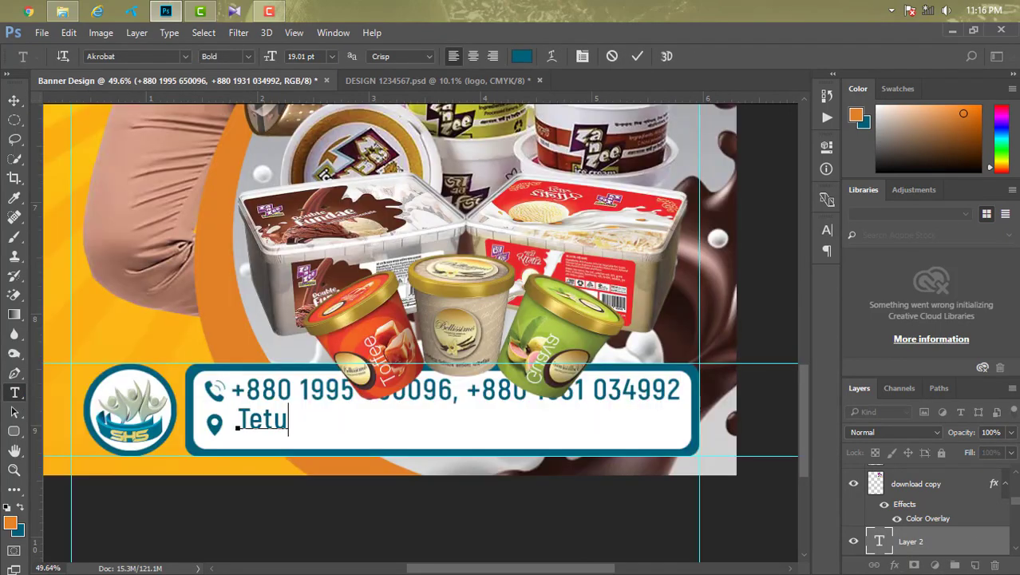
type("ltola ")
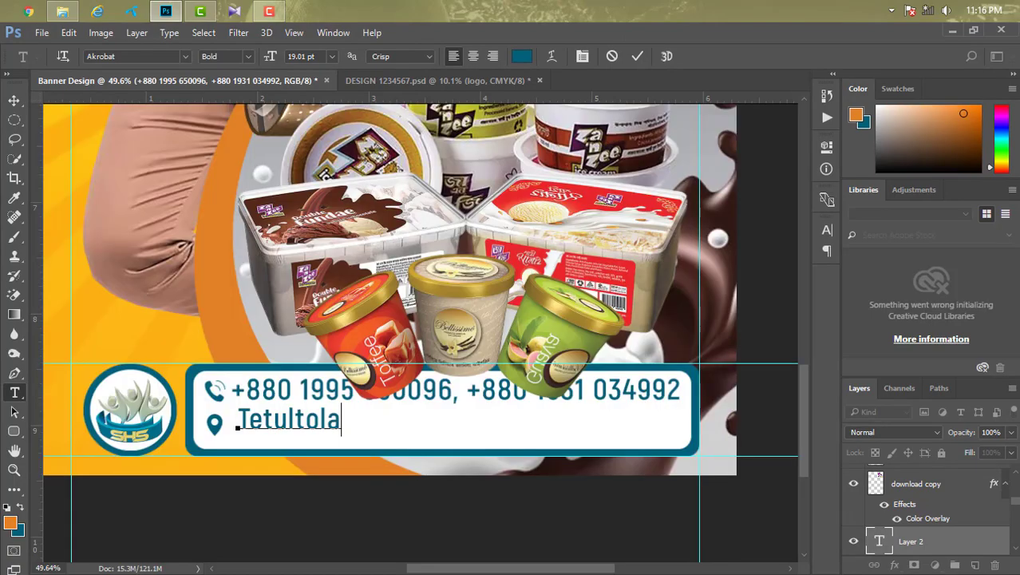
type("Mo")
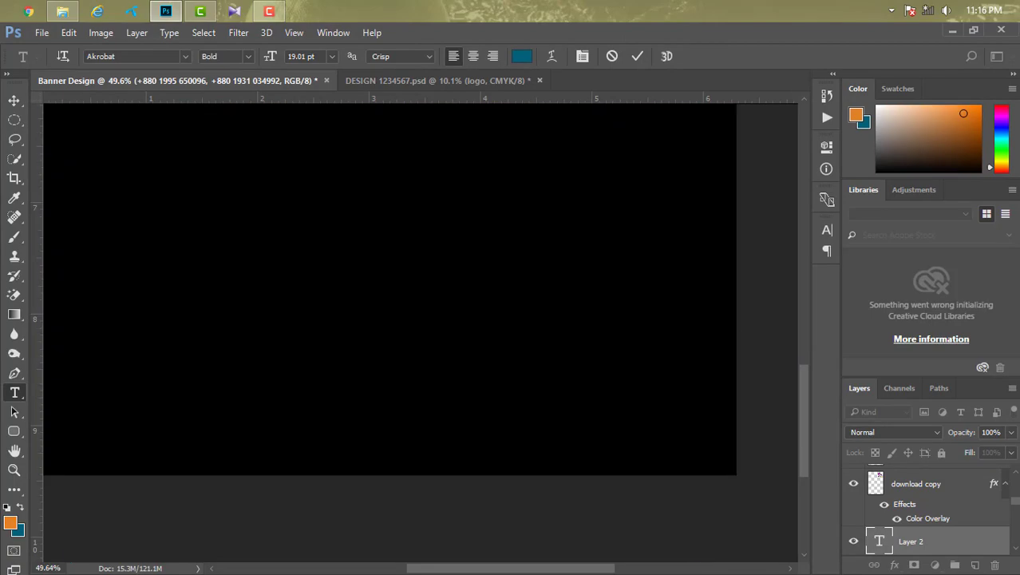
type("sque")
type(", Nowapar")
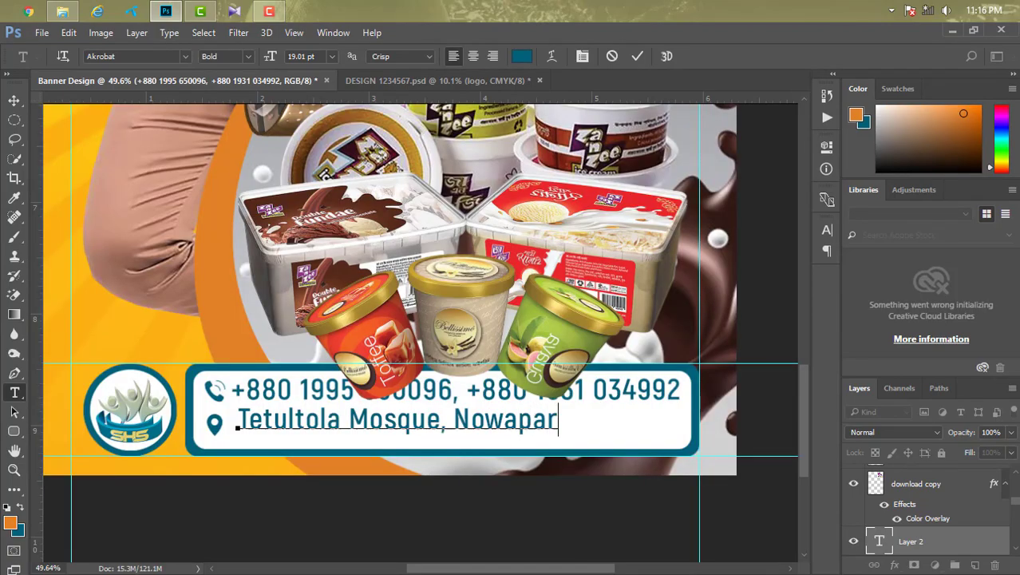
type("a,")
type(" Abh")
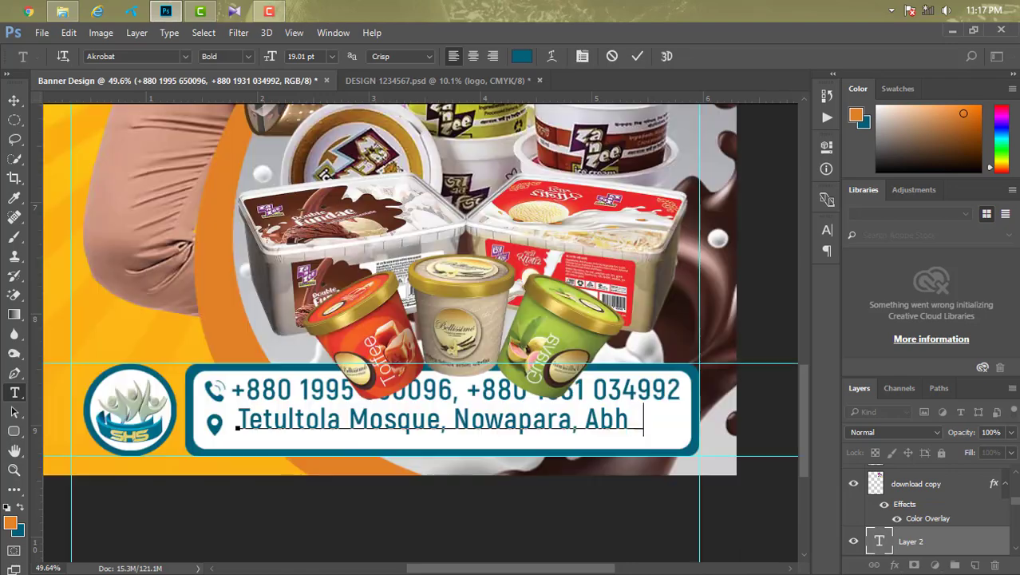
type("aynagar")
key("ctrl+a")
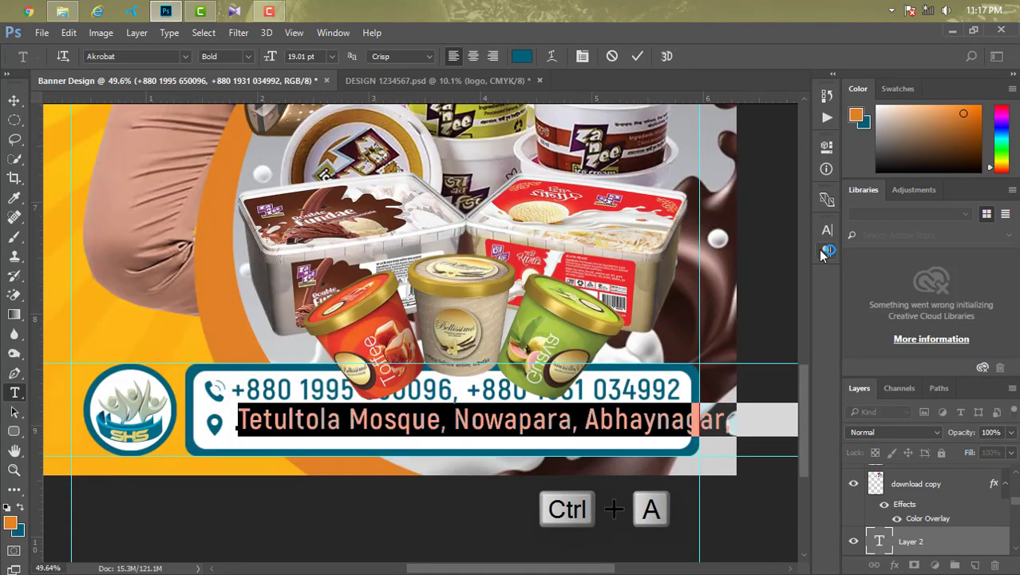
left_click(826, 230)
left_click_drag(661, 273, 654, 273)
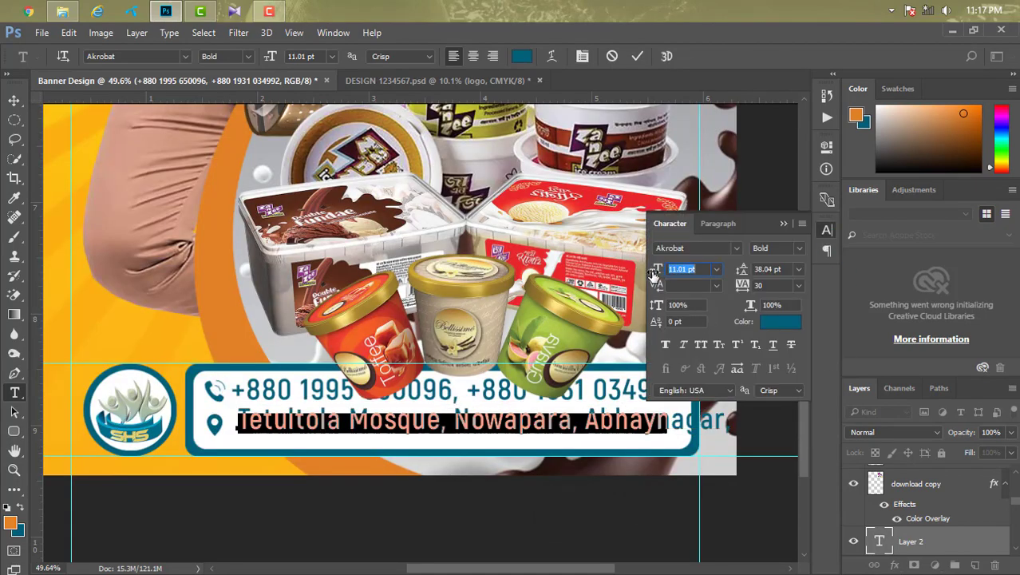
left_click(636, 56)
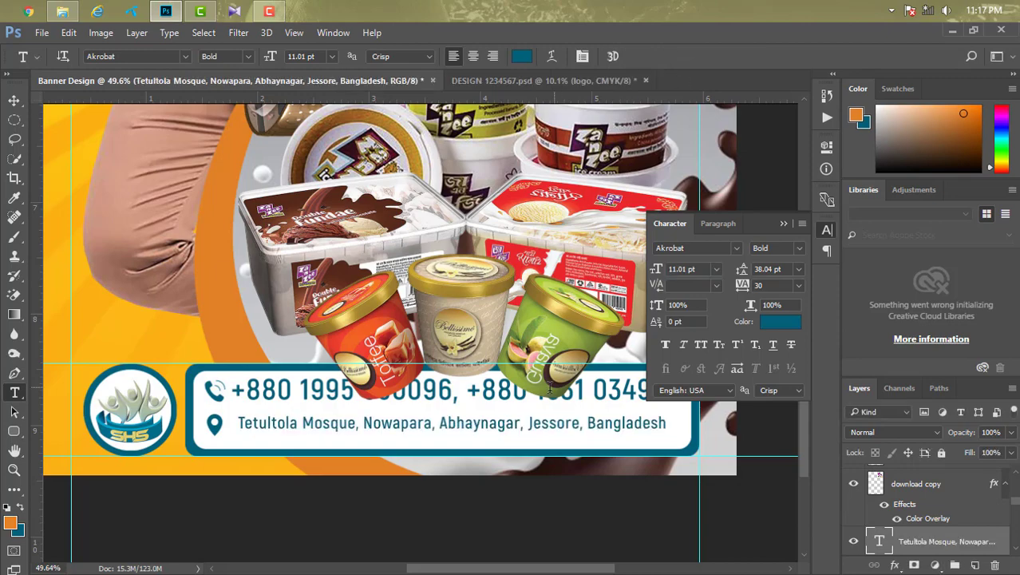
Step: Break the address onto two lines with 12 pt leading and 17 pt size
left_click(529, 424)
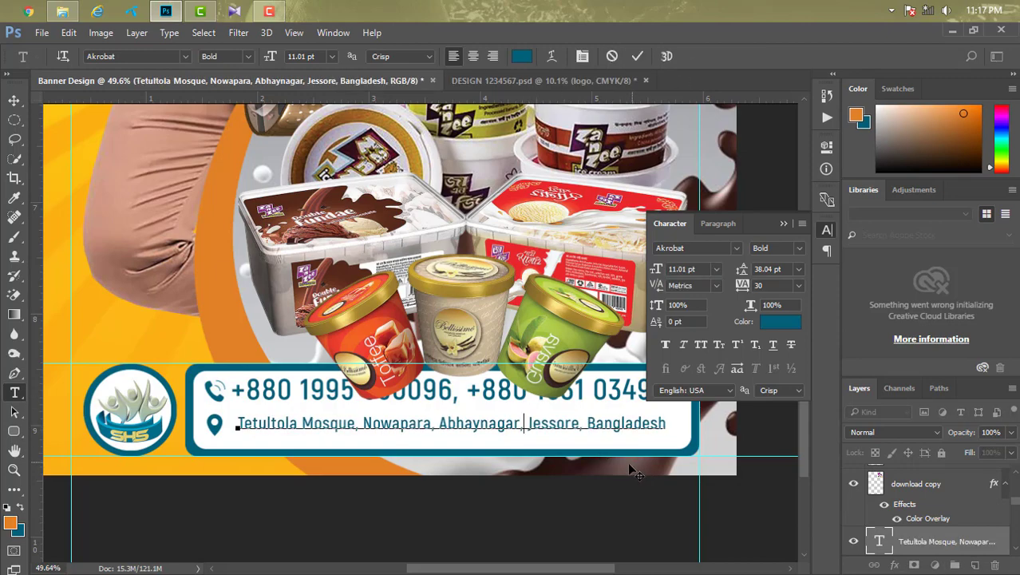
key("shift+End")
key("BackSpace")
key("BackSpace")
key("BackSpace")
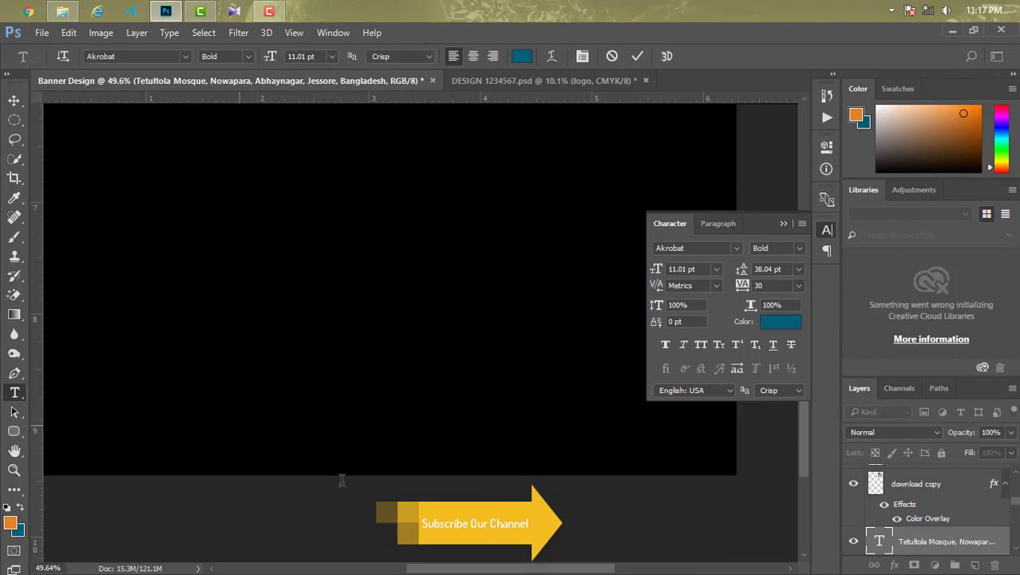
left_click_drag(237, 423, 523, 423)
left_click_drag(742, 272, 731, 275)
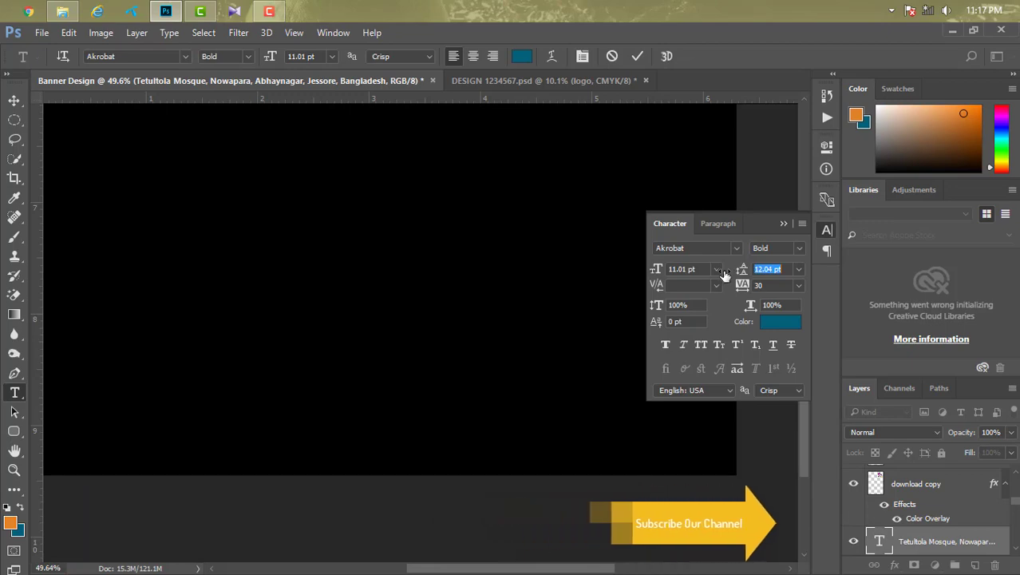
left_click_drag(655, 270, 671, 273)
left_click(782, 224)
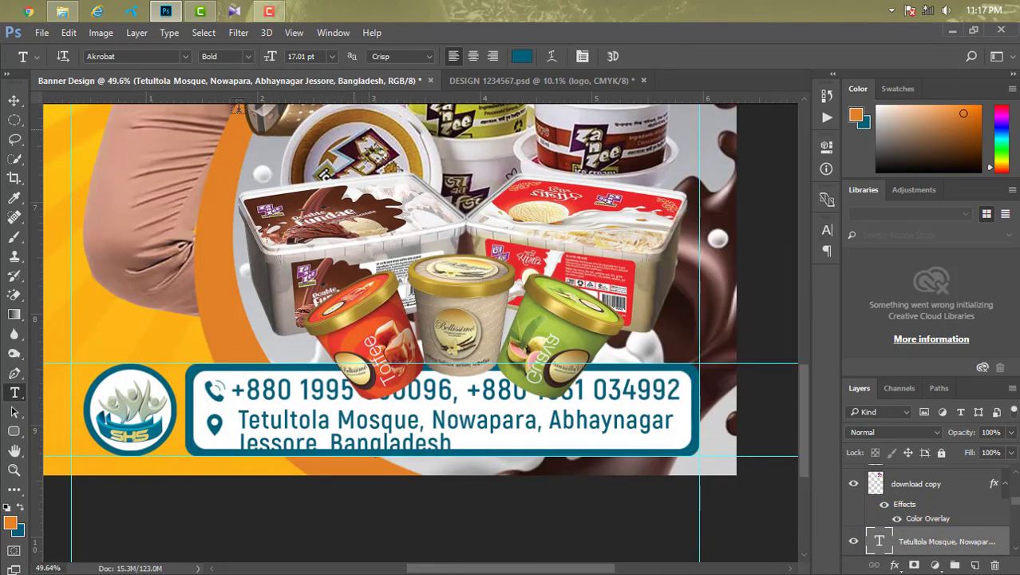
Step: Squash the address text vertically with Free Transform to fit inside the contact bar
left_click(68, 33)
left_click(171, 336)
scroll(510, 515, "up", 1)
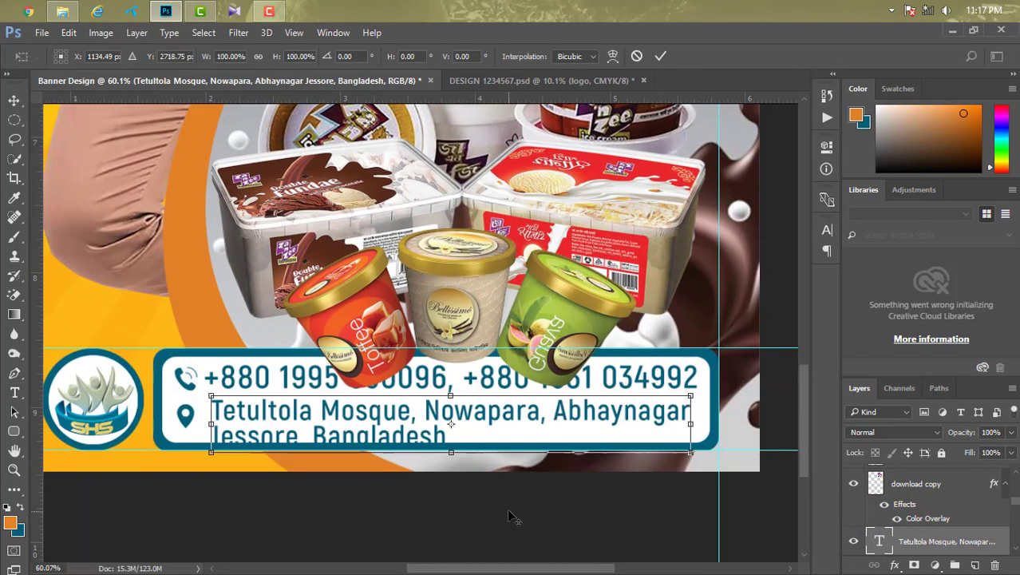
left_click_drag(439, 372, 455, 396)
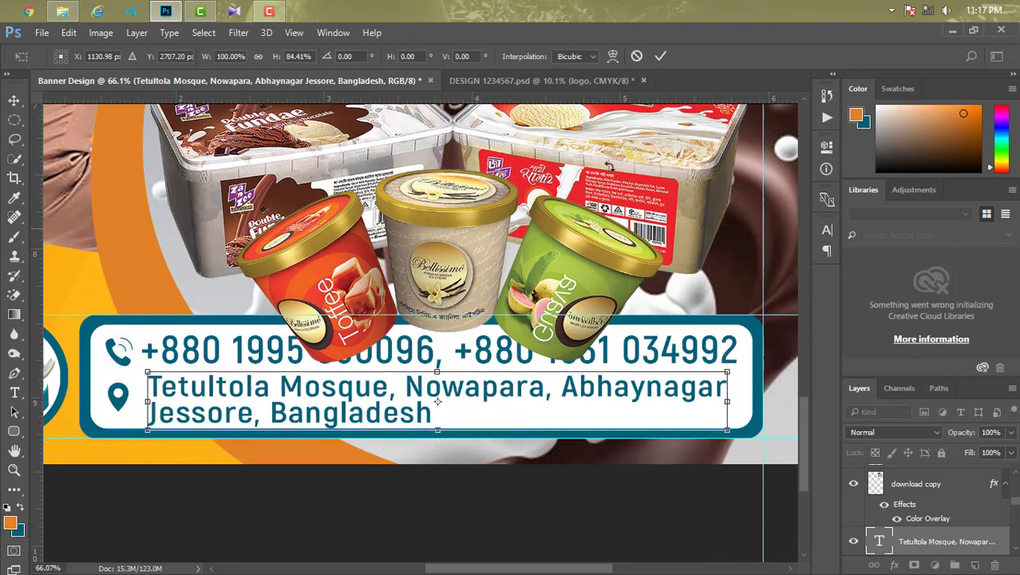
left_click(660, 56)
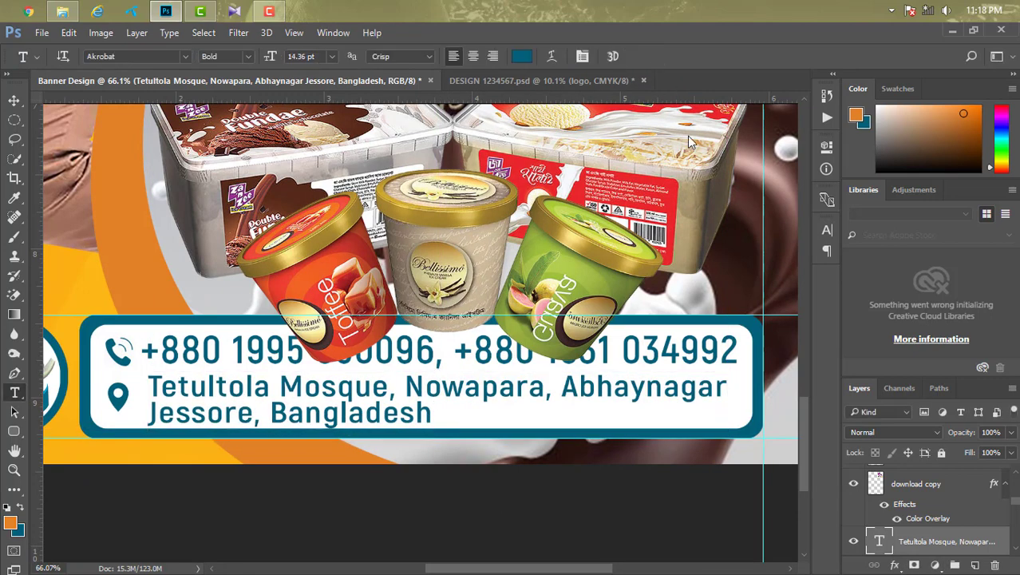
left_click(13, 96)
key("ctrl+0")
Step: Move Group 1 above the ice cream group in the Layers panel
left_click(910, 473)
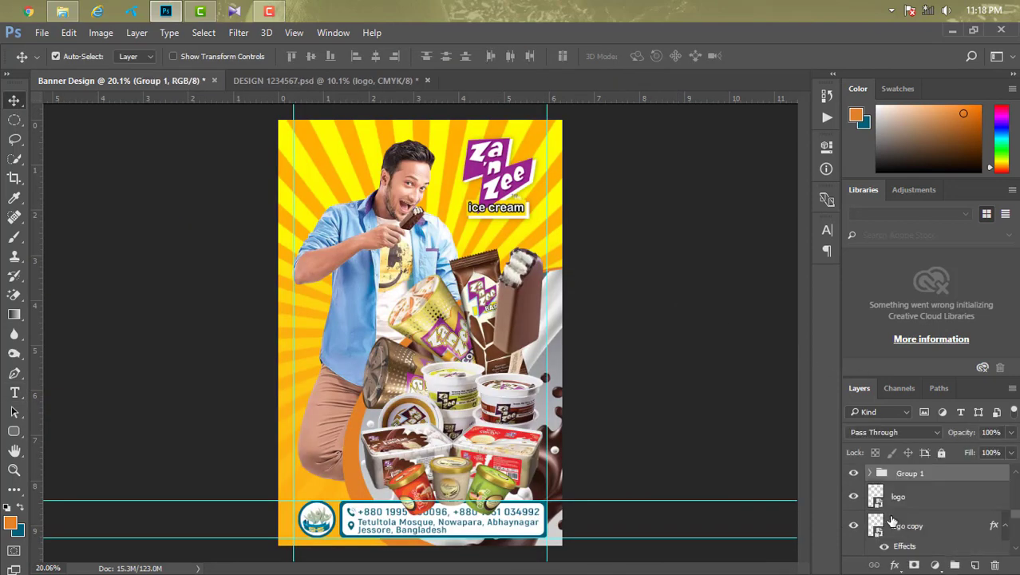
left_click(854, 474)
mouse_move(952, 477)
left_mouse_down()
mouse_move(930, 355)
mouse_move(950, 471)
left_mouse_up()
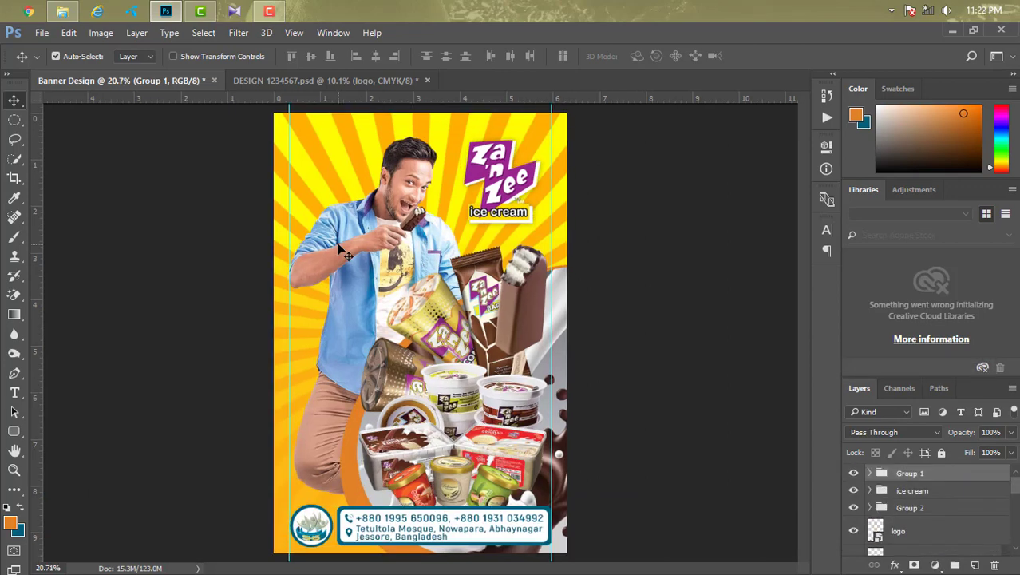
scroll(396, 113, "up", 2)
scroll(397, 113, "up", 2)
scroll(397, 113, "up", 2)
key("ctrl")
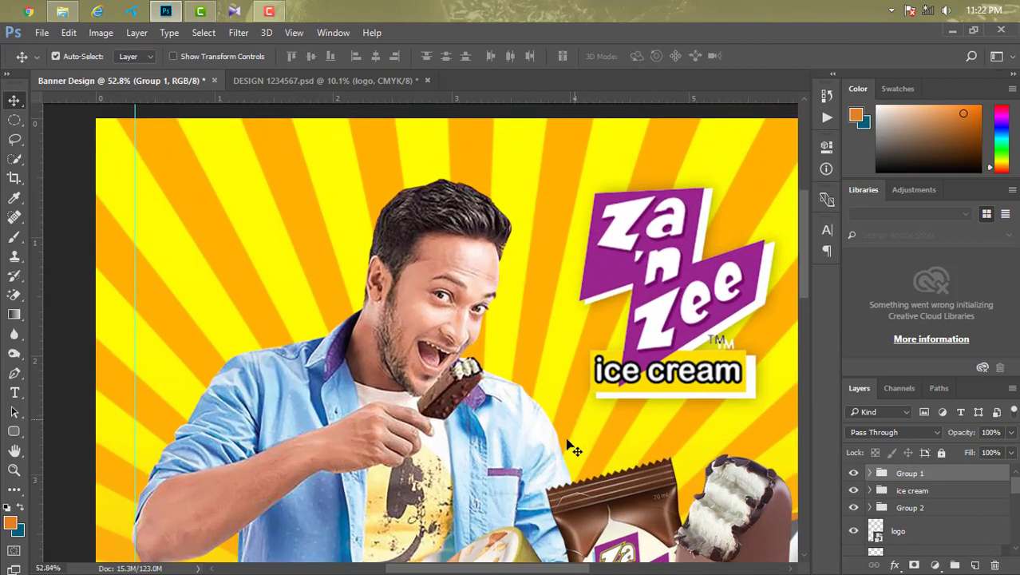
left_click_drag(522, 571, 592, 568)
scroll(465, 312, "down", 1)
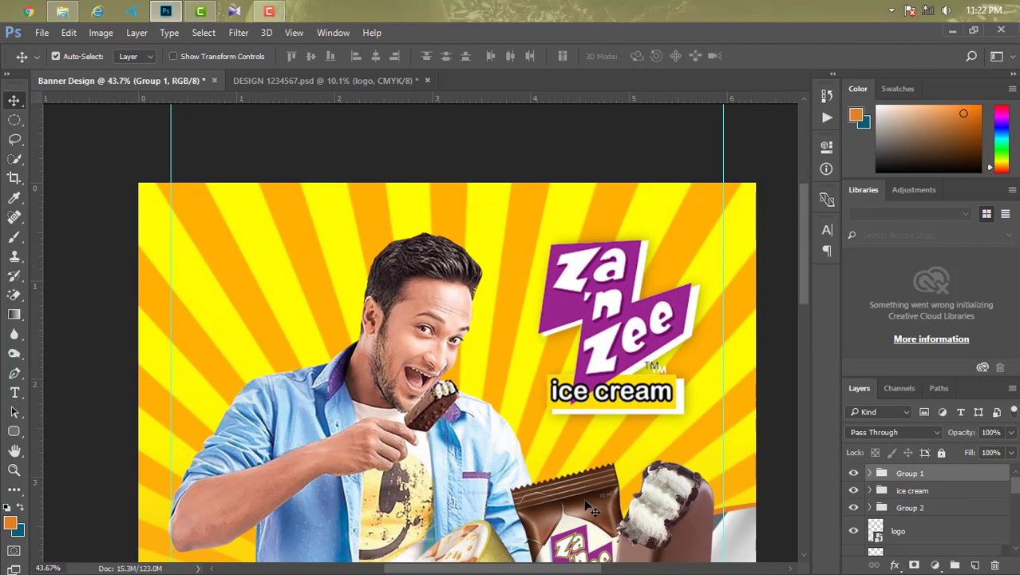
Step: Type the headline 'KAZI DOOS INDUSTRIES LTD' at the poster's top left at 37 pt
left_click(14, 392)
left_click(209, 220)
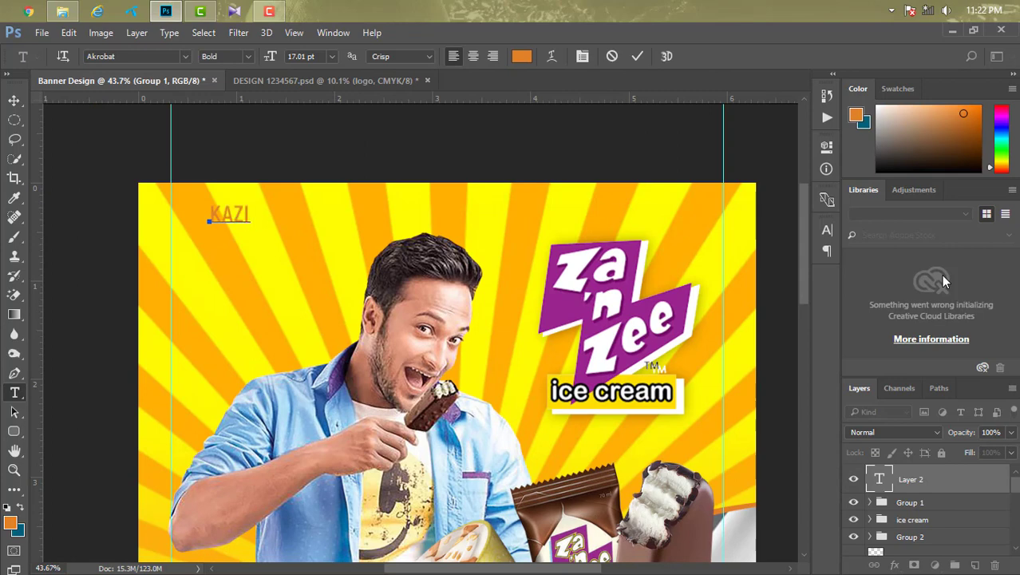
type("OOS I")
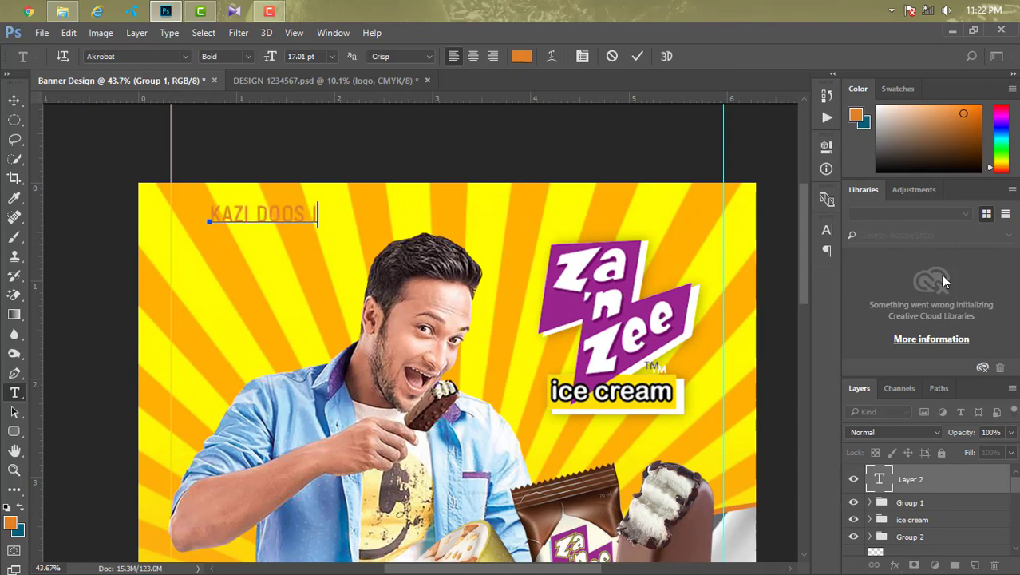
type("NDUS")
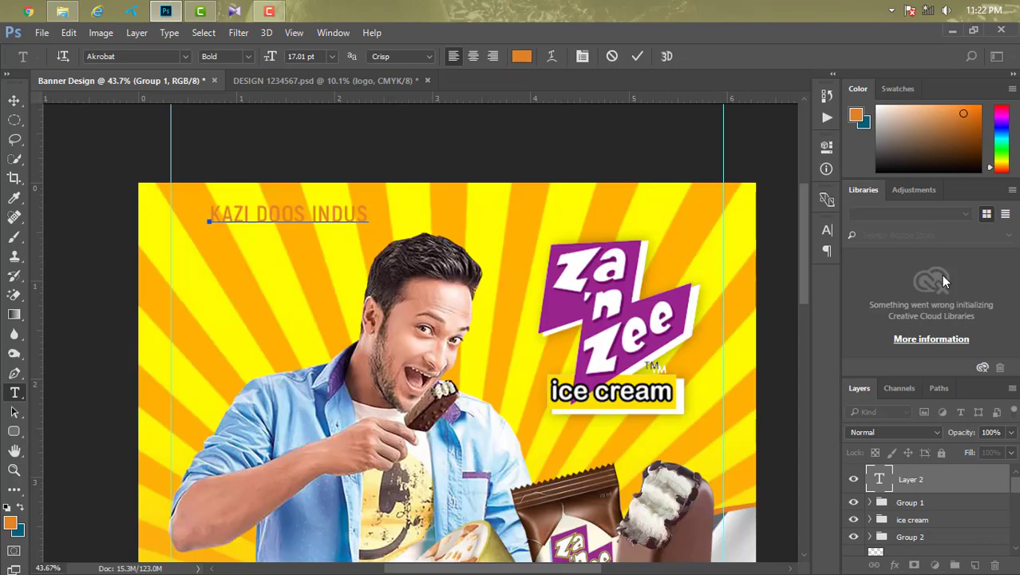
type("TRIES")
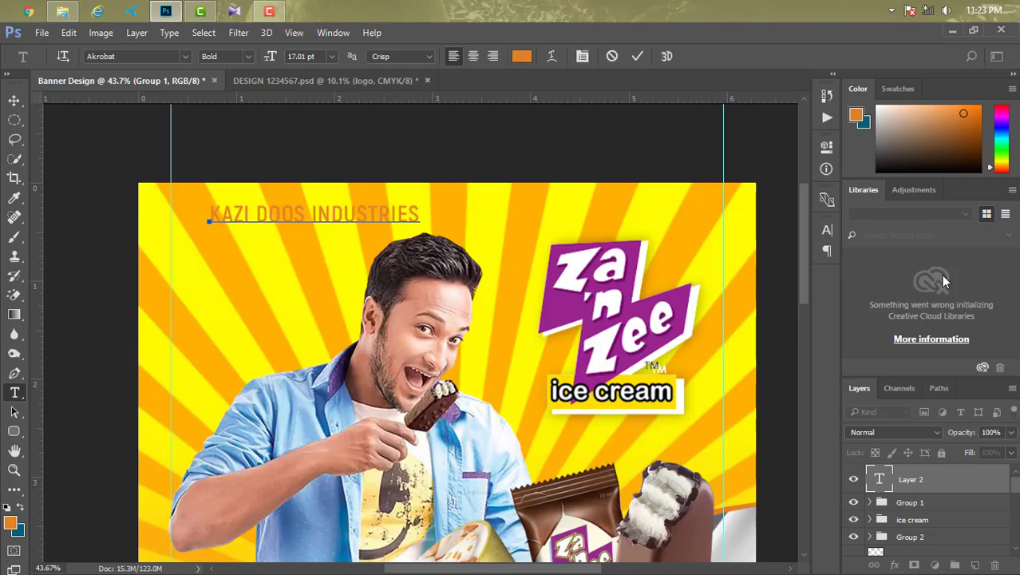
type(" LTD")
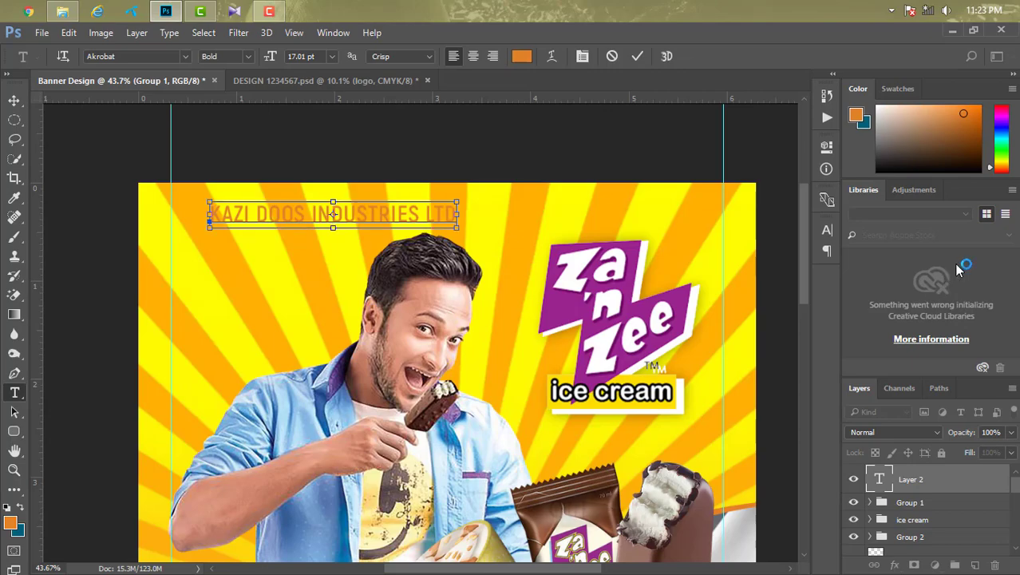
key("ctrl+a")
left_click(827, 230)
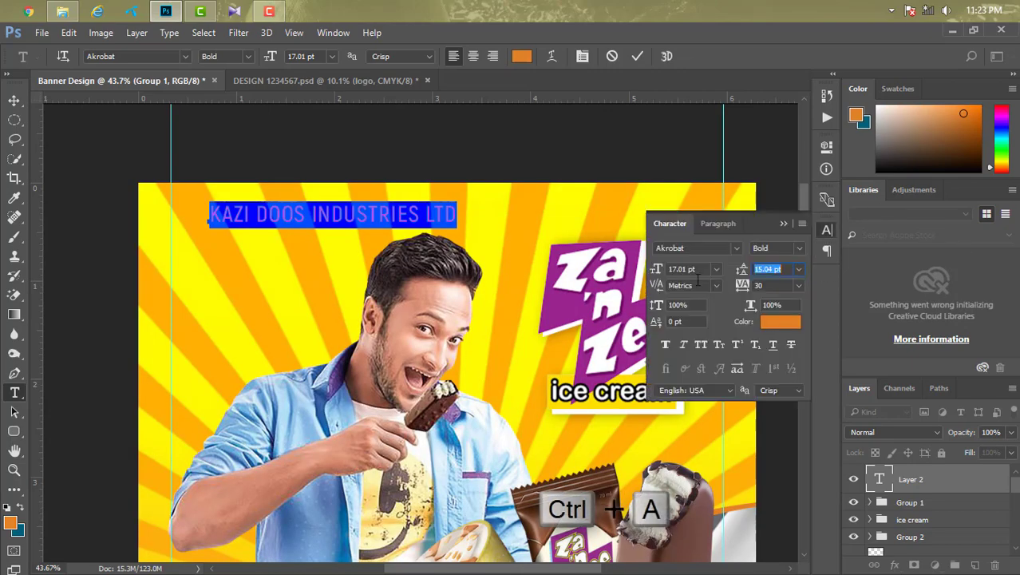
left_click_drag(657, 270, 675, 274)
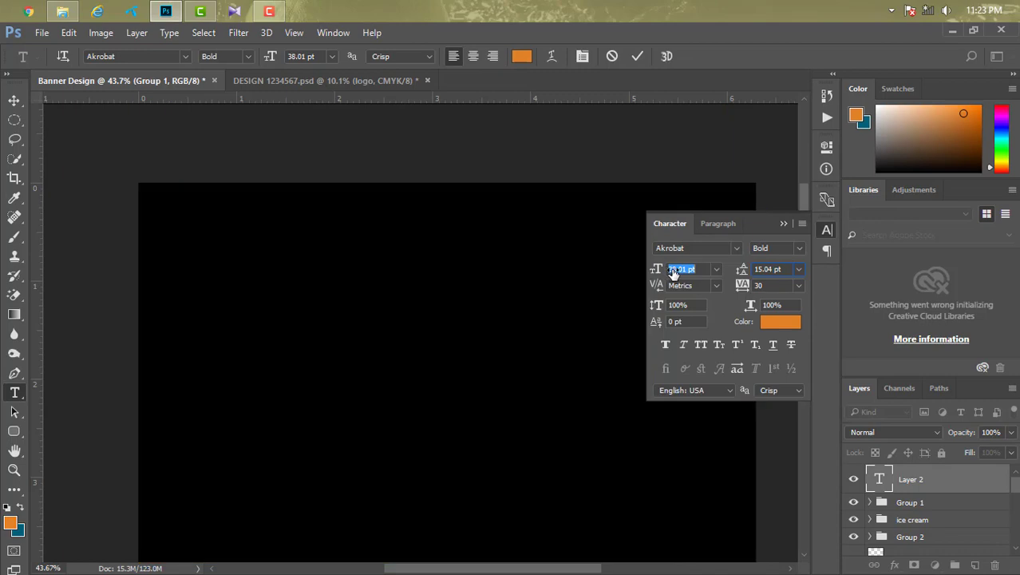
key("Down")
key("Tab")
Step: Colour the headline teal #026179 and squash it to about 60% height
left_click(778, 322)
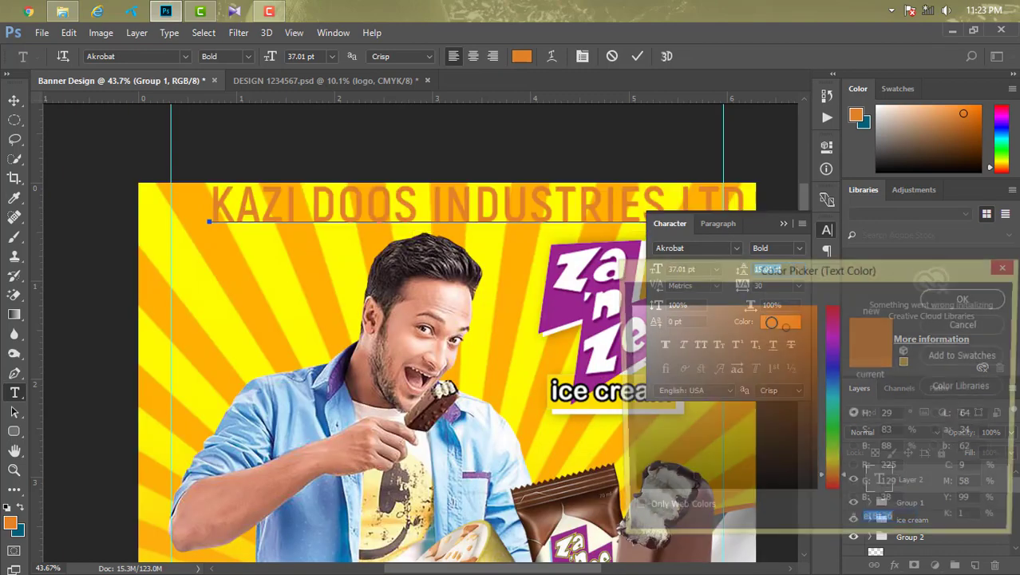
type("026179")
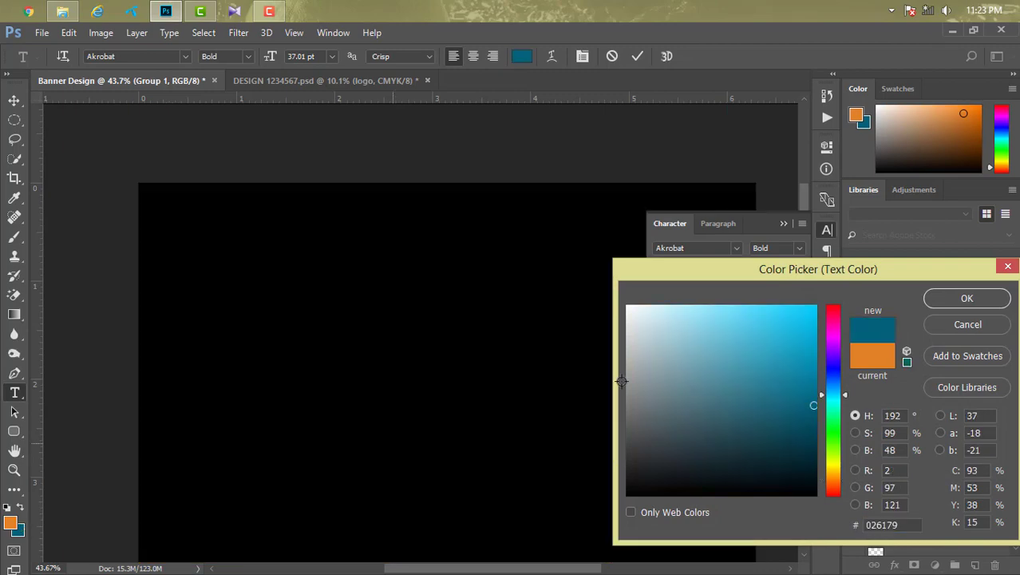
left_click(966, 293)
left_click(637, 56)
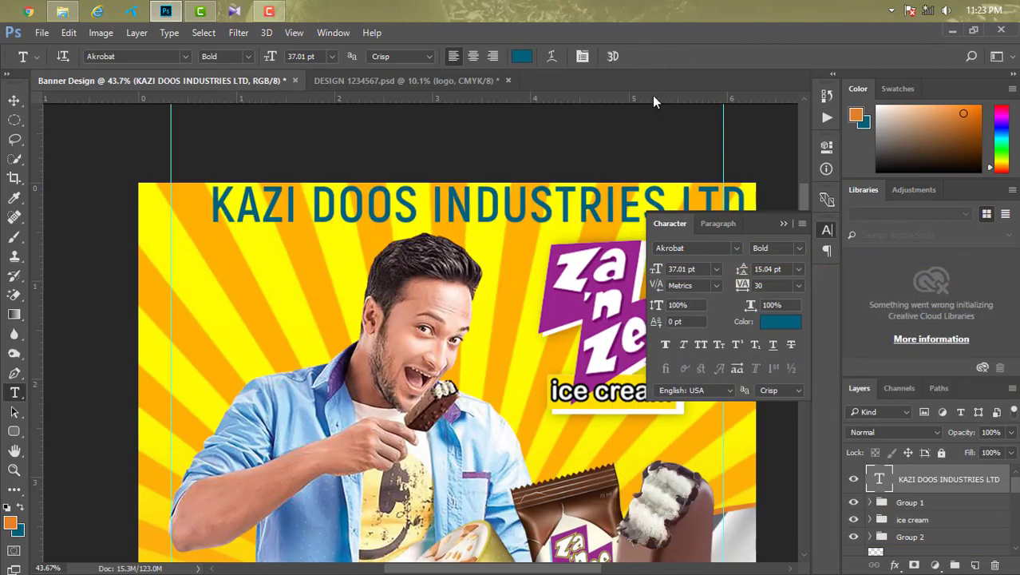
left_click(782, 227)
left_click(69, 33)
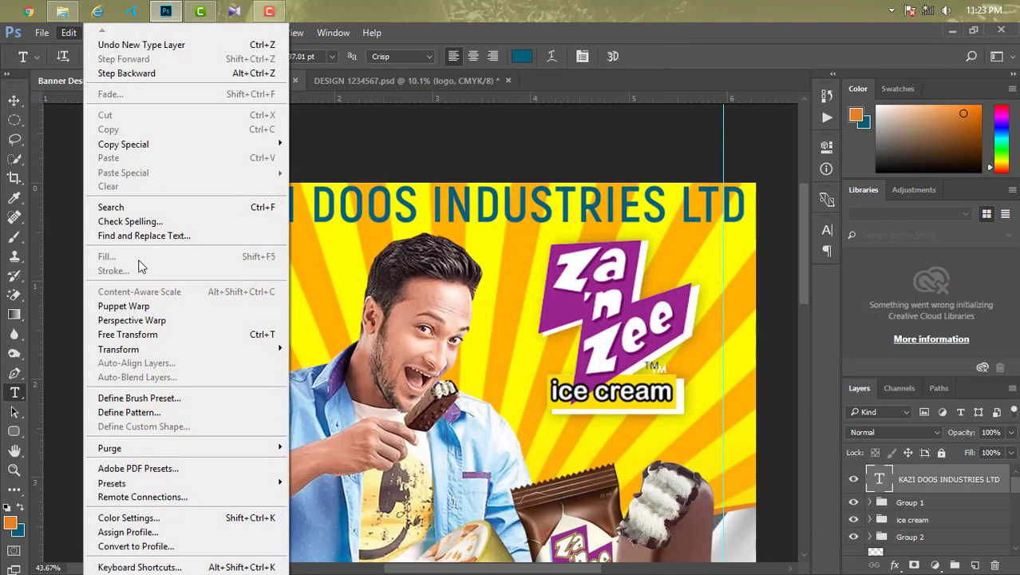
left_click(135, 334)
left_click_drag(479, 179, 475, 220)
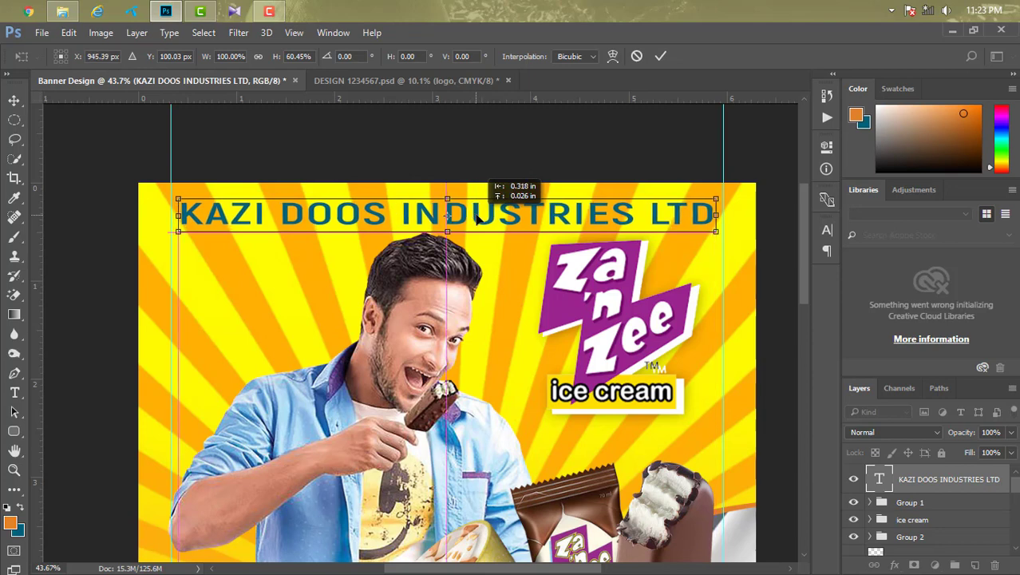
Step: Draw a rounded rectangle bar over the headline across the poster's top
left_click(660, 56)
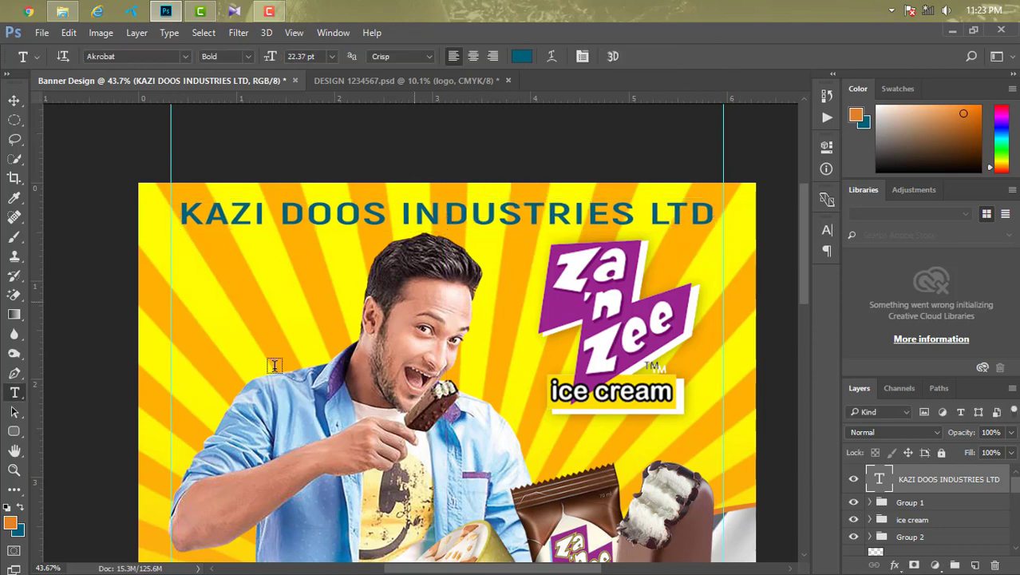
left_click(14, 431)
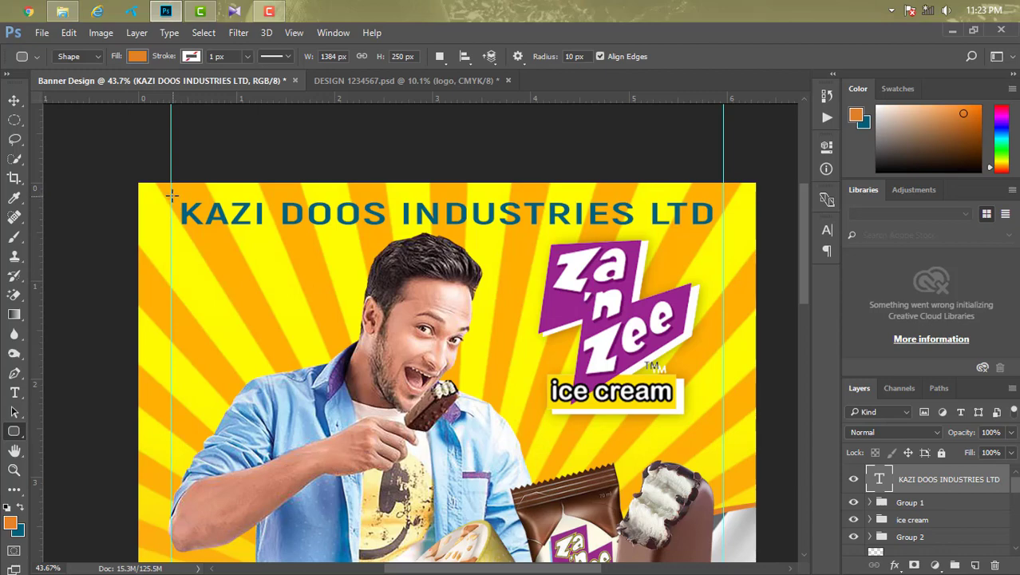
left_click_drag(170, 192, 721, 236)
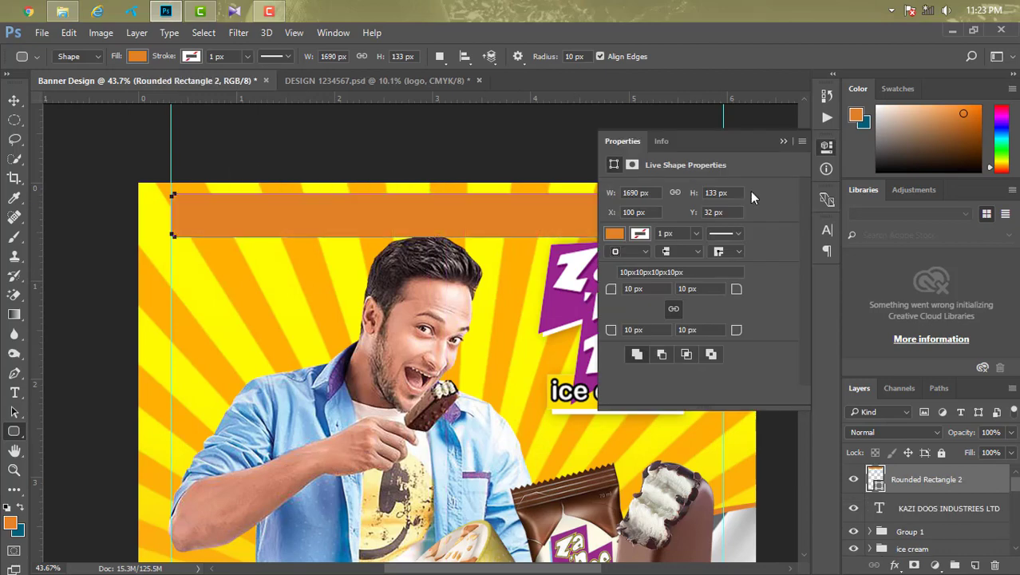
left_click(782, 141)
Step: Fill the bar white, place it beneath the headline layer, and set opacity to 77%
double_click(878, 482)
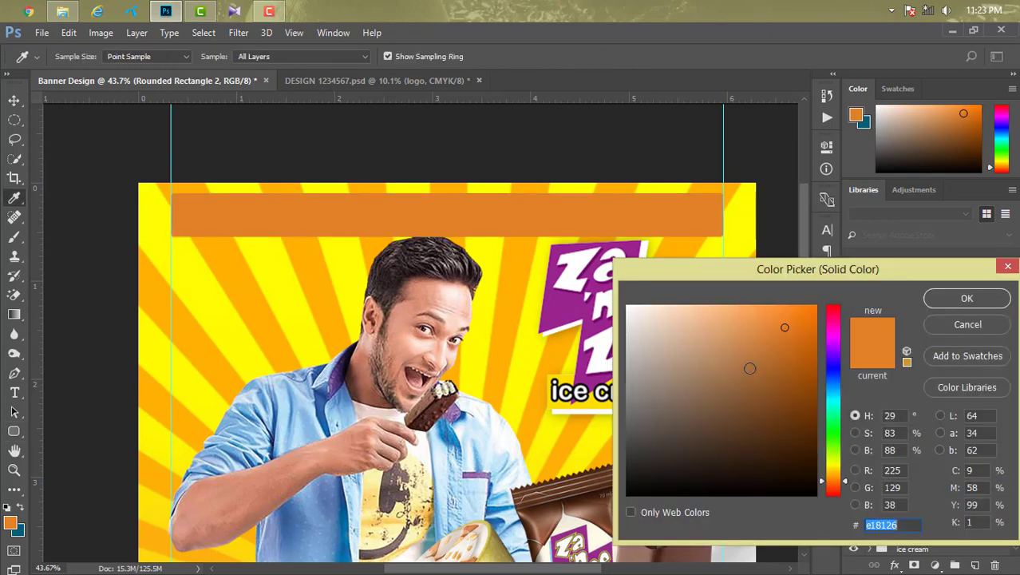
left_click(628, 307)
left_click(967, 298)
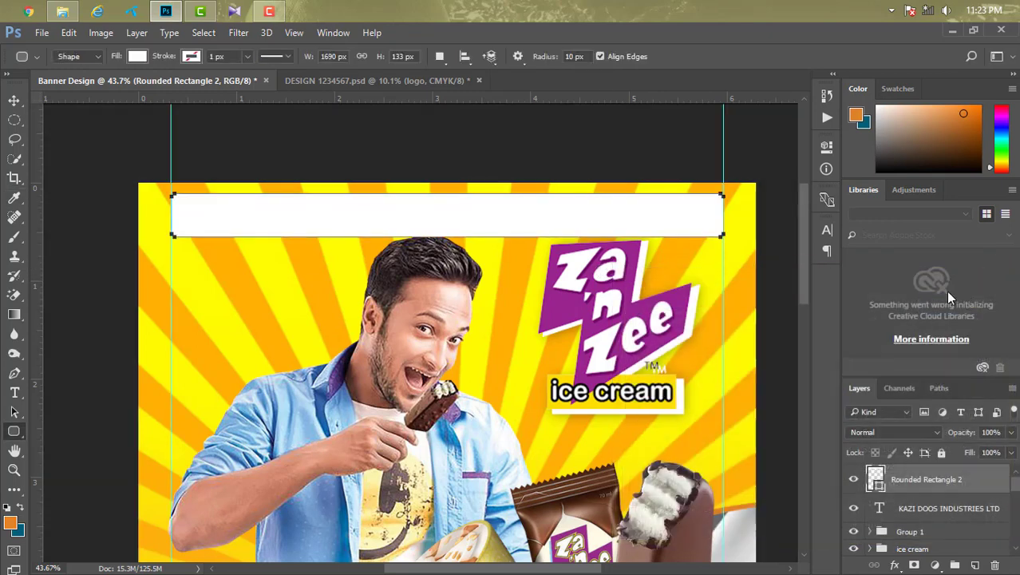
left_click_drag(932, 478, 974, 519)
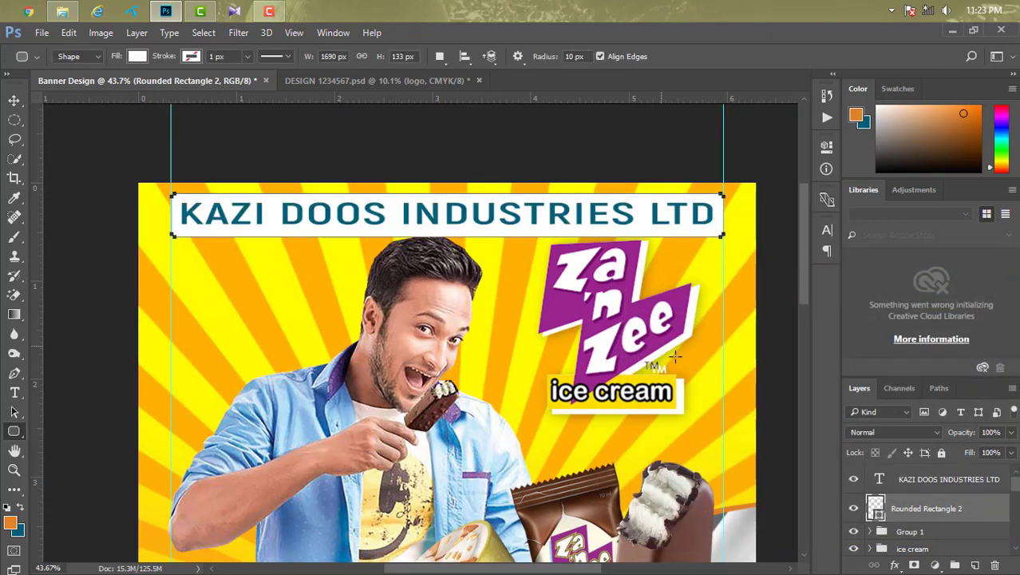
left_click(14, 100)
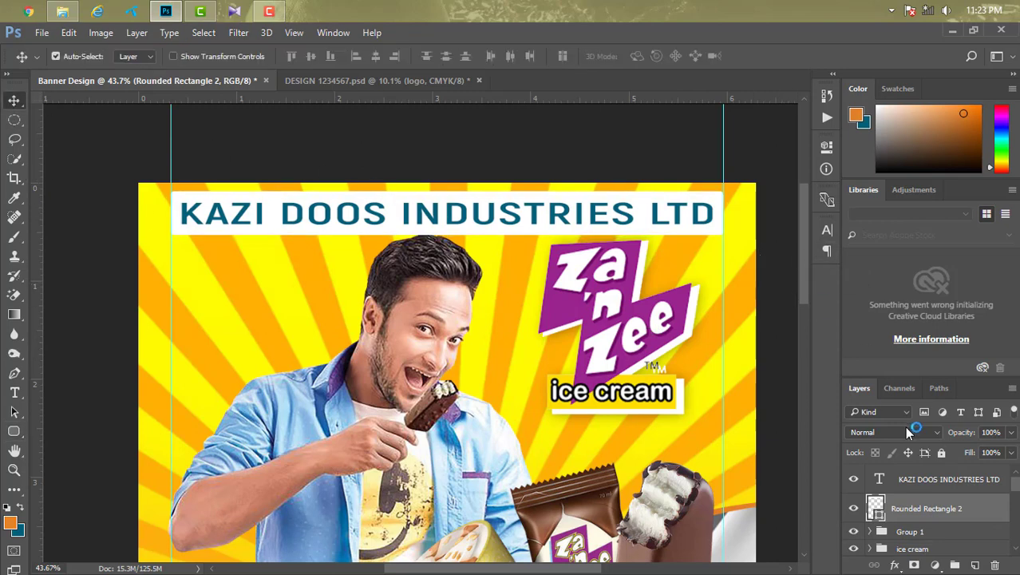
left_click(1011, 432)
left_click_drag(1007, 452, 996, 454)
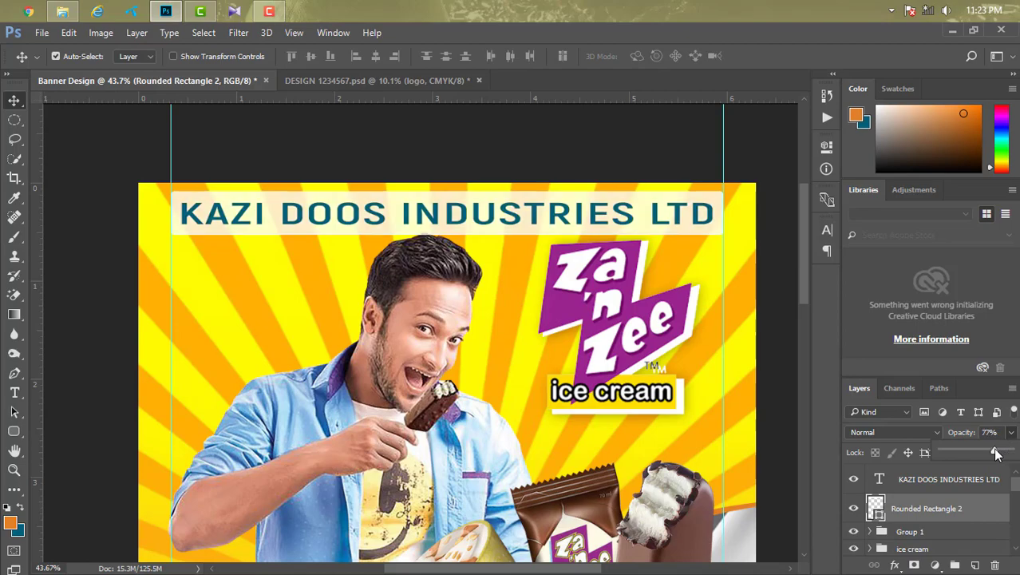